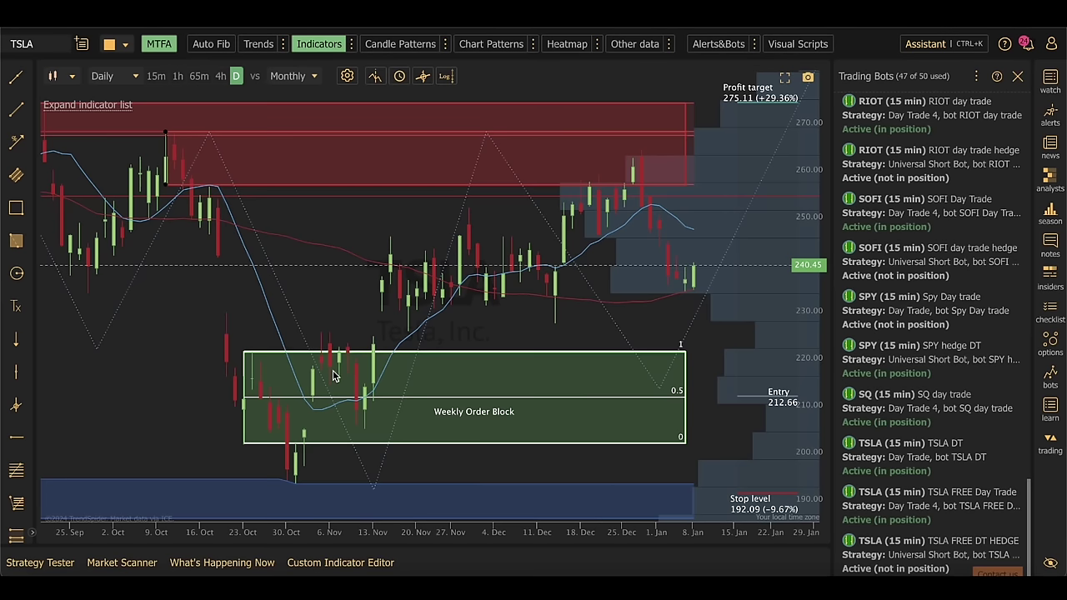
Check the weekly-watchlist TSLA post, then close the trading bots list and hide all indicators and drawings on the TSLA daily chart
key("alt+Tab")
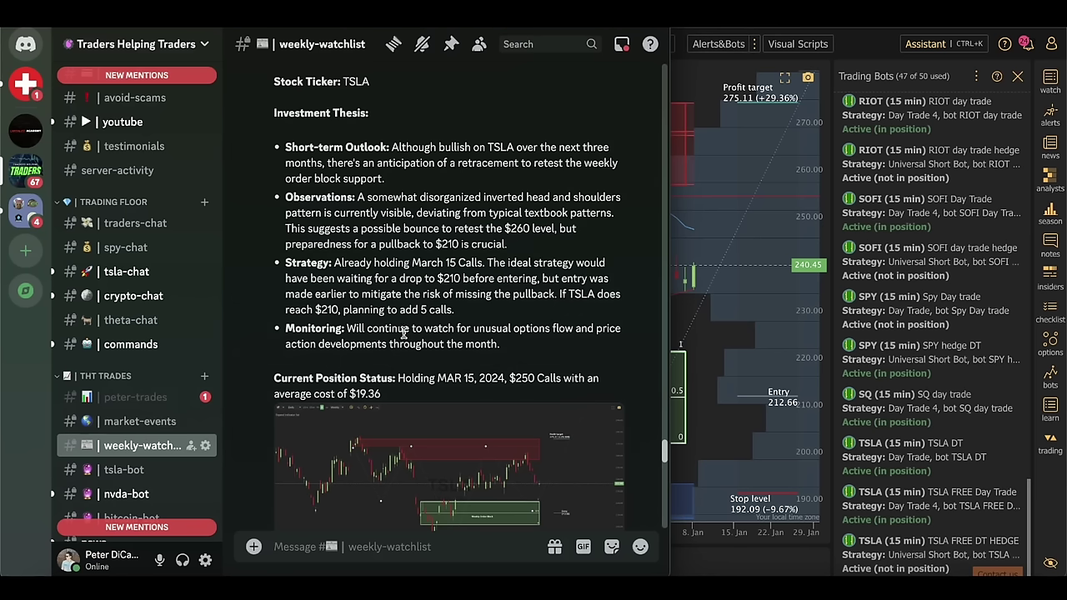
key("alt+Tab")
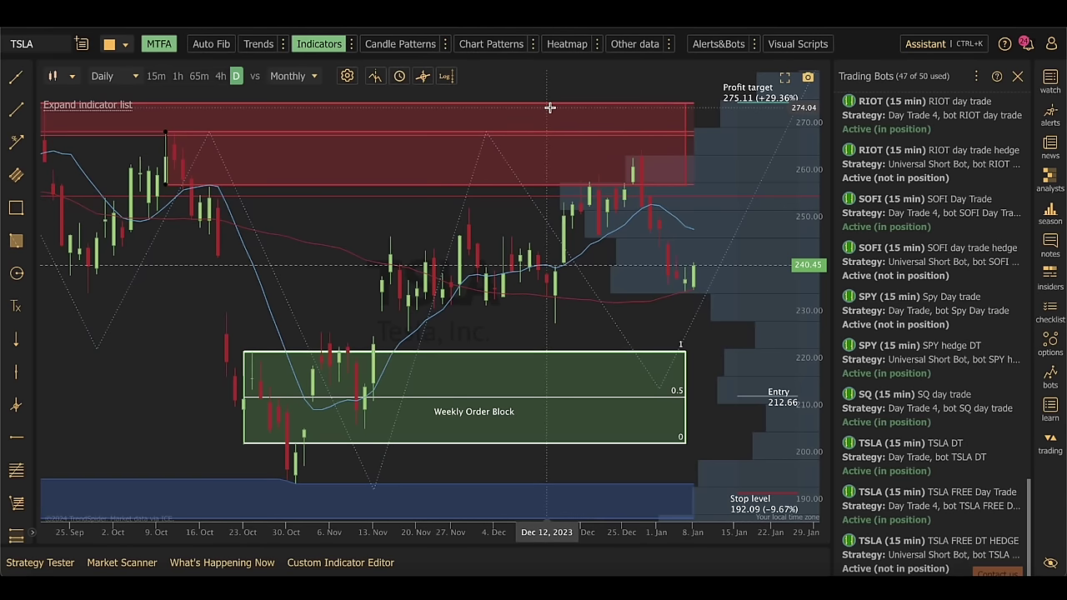
left_click(1016, 76)
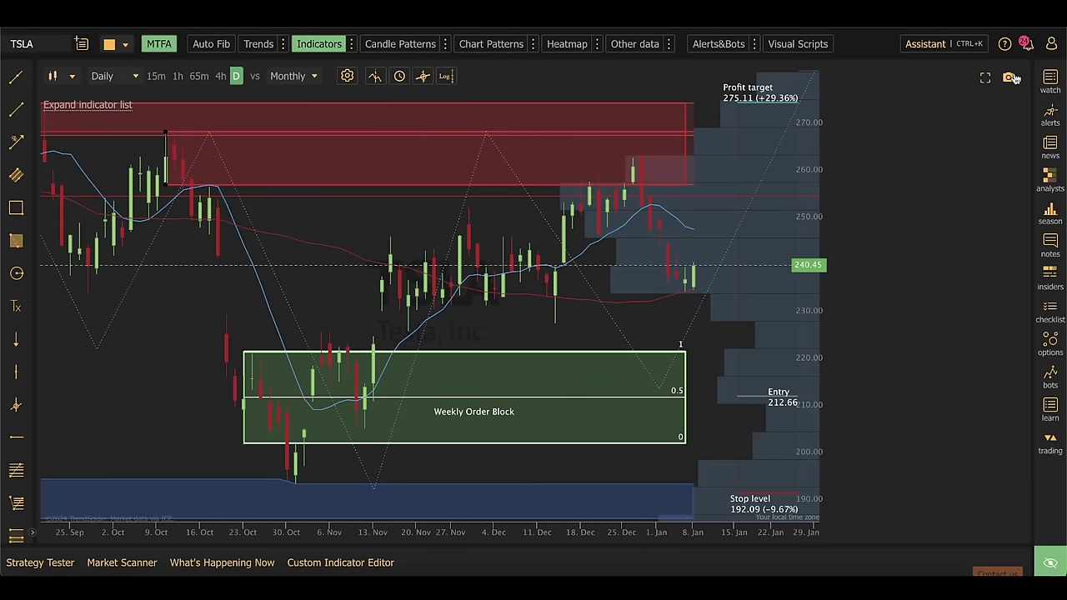
scroll(879, 199, "down", 5)
scroll(880, 199, "up", 5)
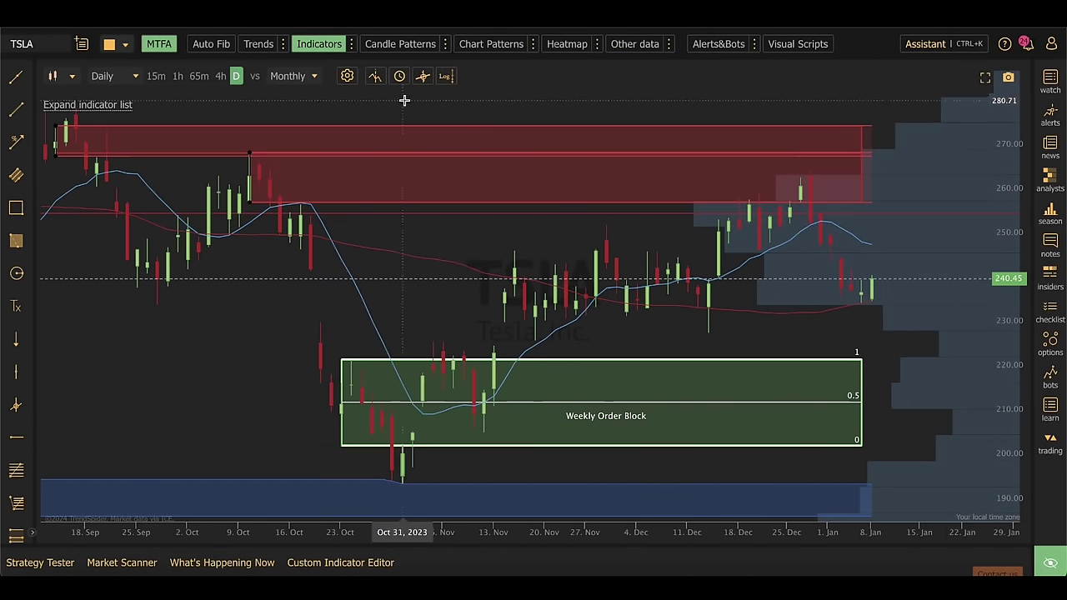
left_click(319, 43)
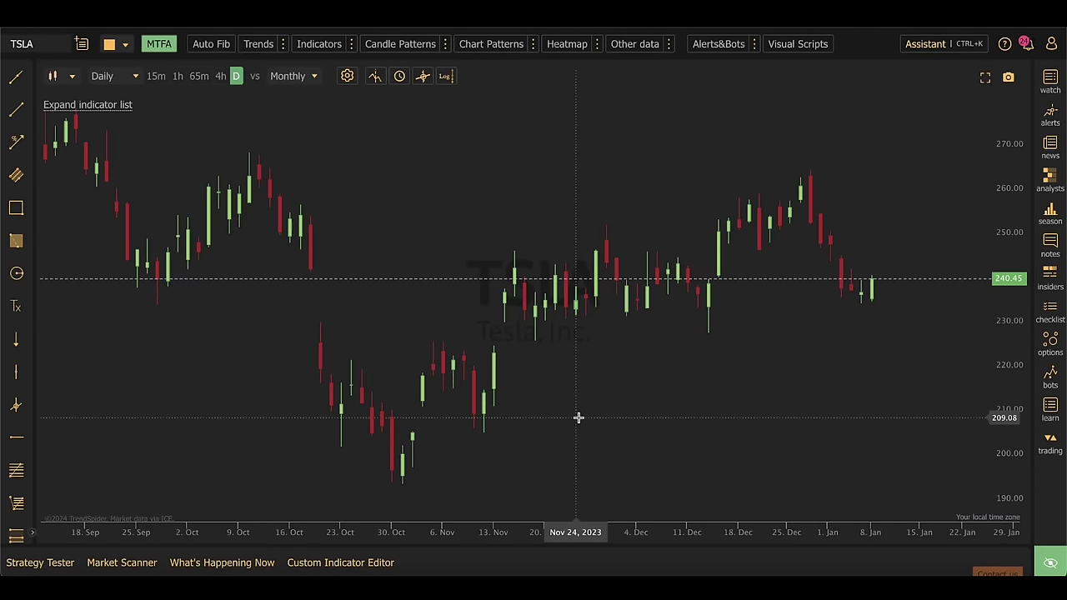
Draw a descending trend line along the July, September and October 2023 highs, extending it to mid-December 2023 at about 244
scroll(578, 404, "down", 3)
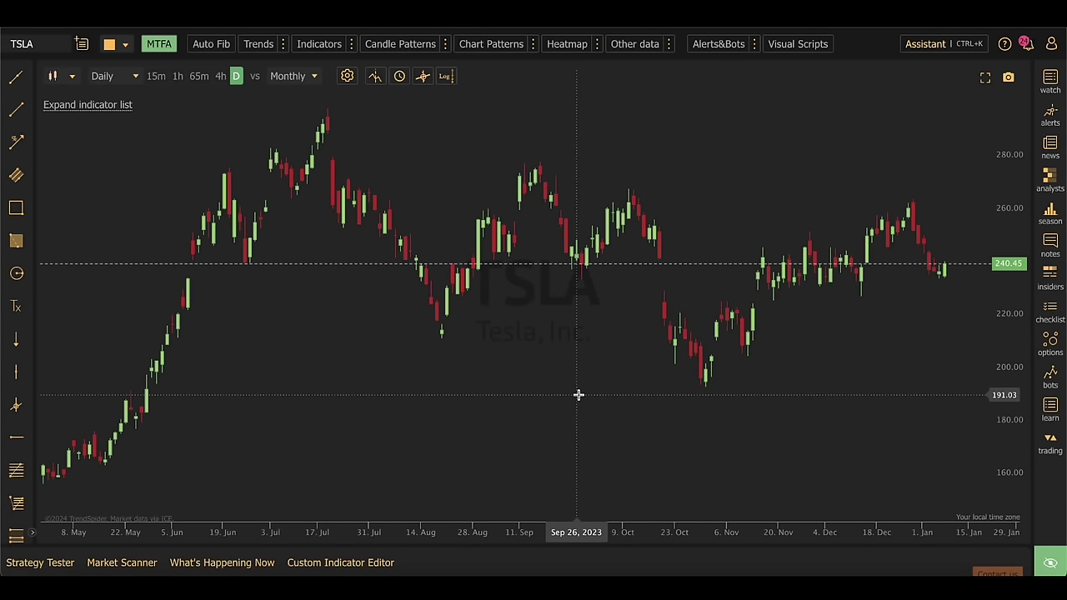
scroll(578, 394, "up", 2)
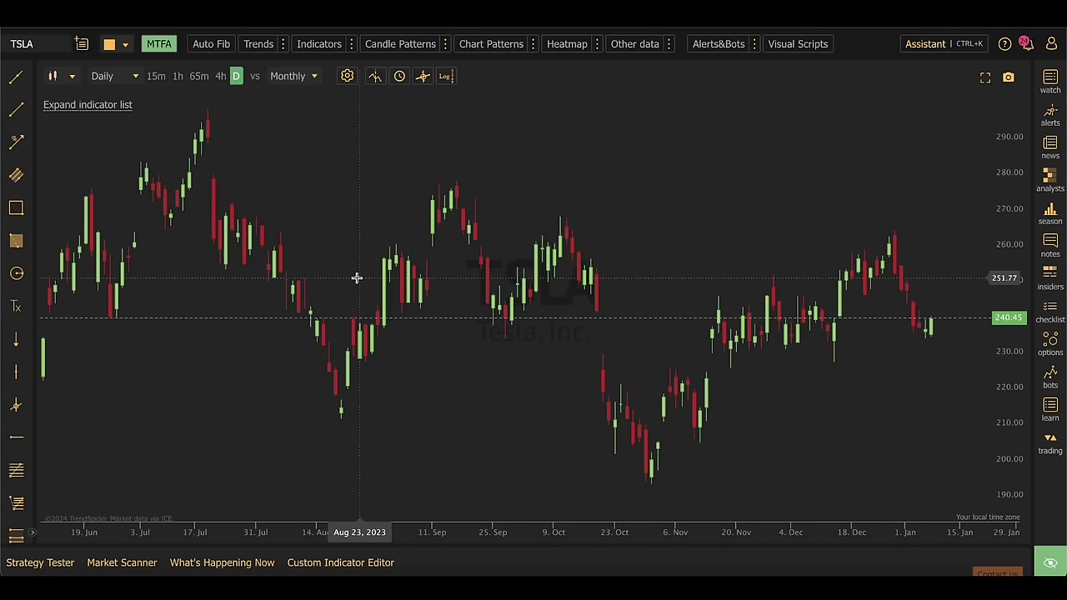
scroll(356, 278, "down", 2)
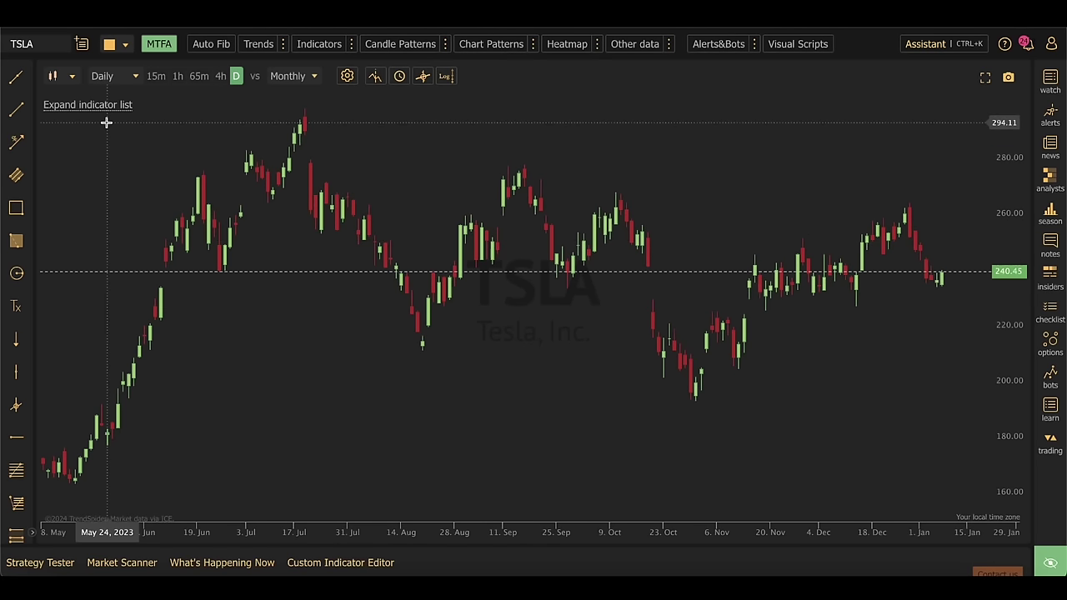
left_click(12, 108)
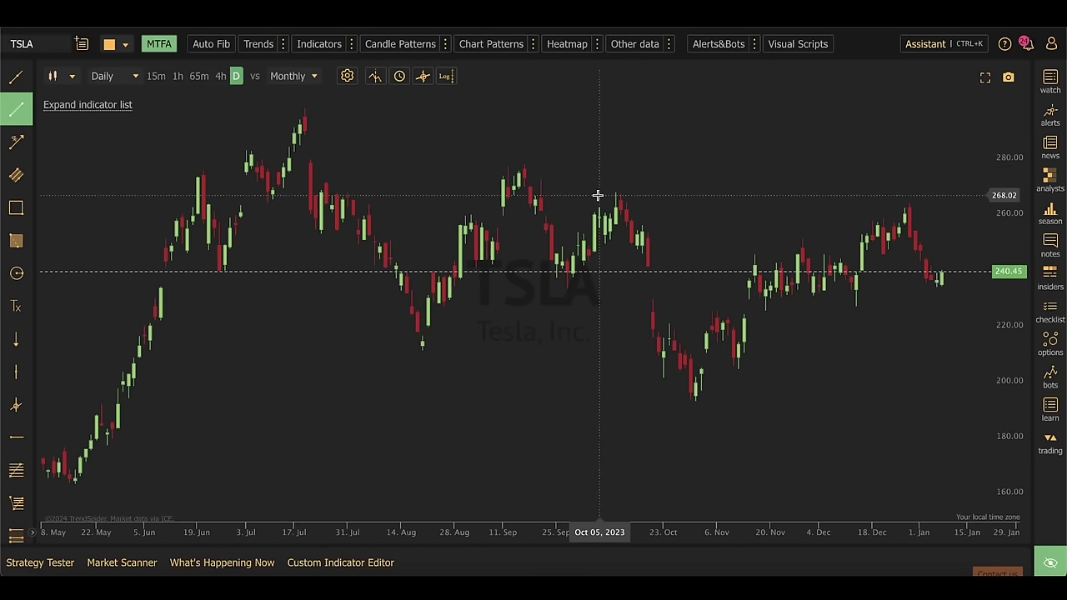
left_click(267, 95)
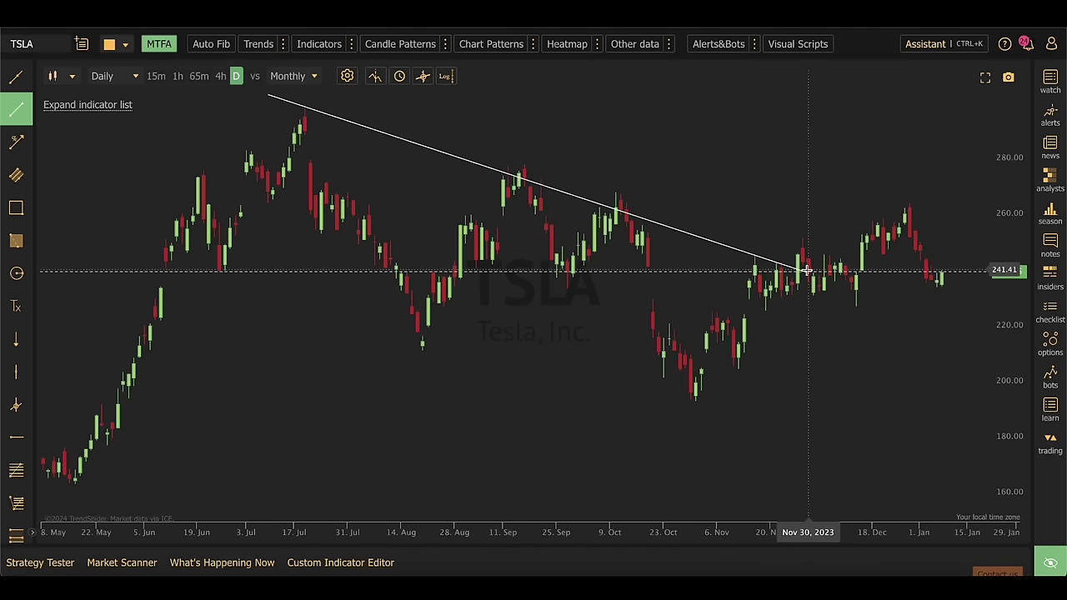
left_click(861, 260)
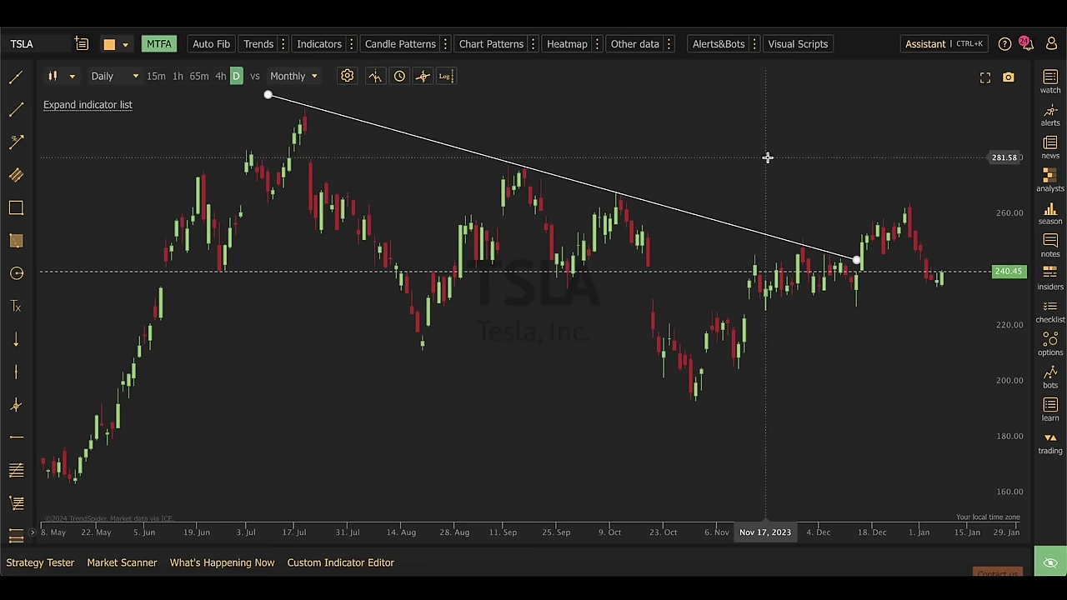
Examine where the descending trend line touches the July to December 2023 highs and how price behaves after mid-December
scroll(767, 158, "up", 2)
scroll(699, 159, "up", 2)
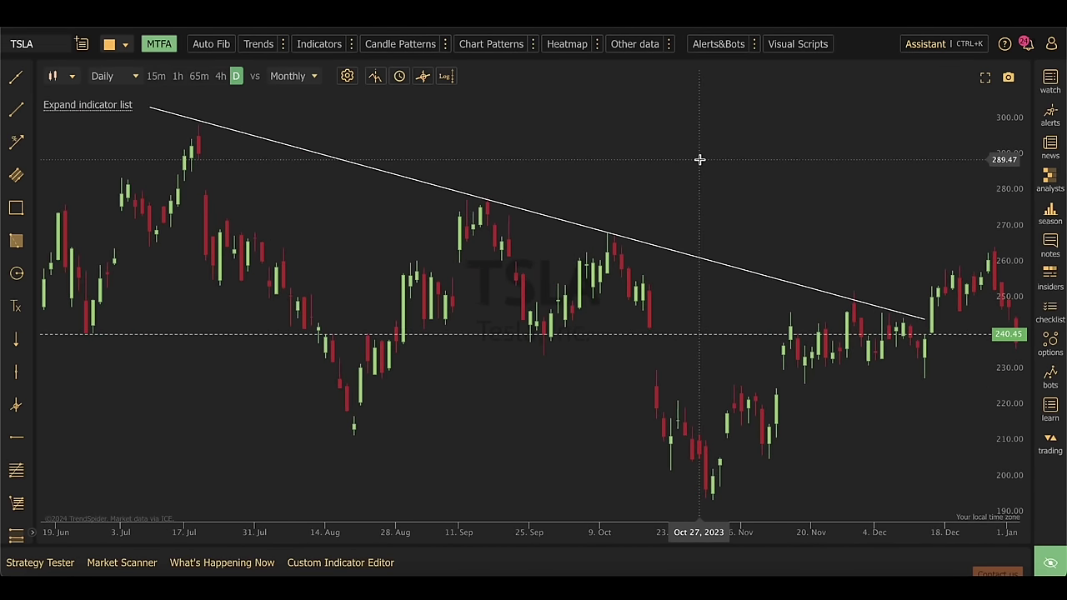
left_click_drag(699, 159, 692, 158)
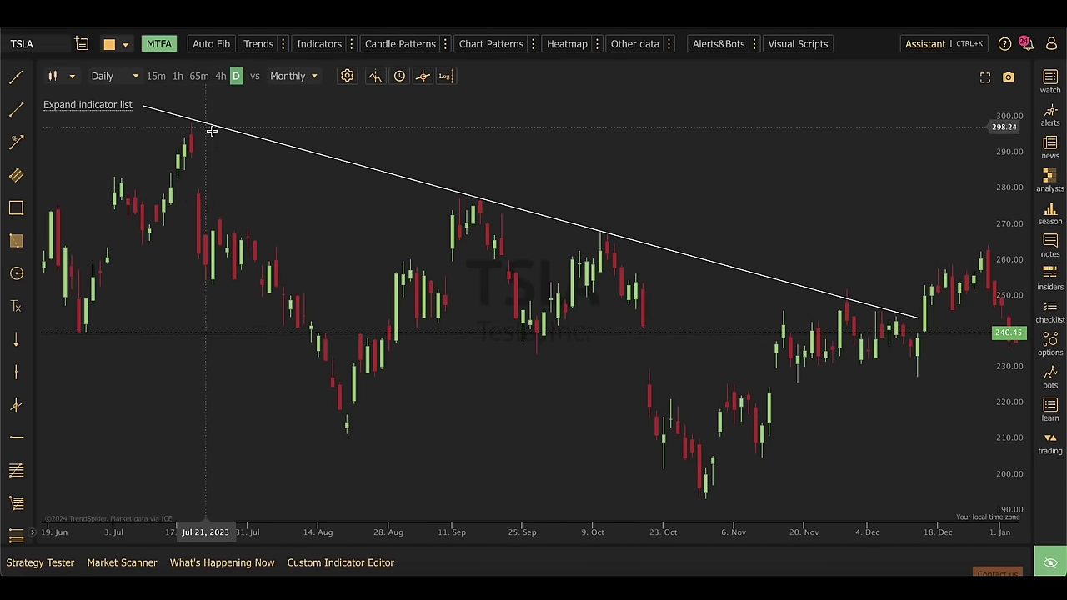
left_click_drag(236, 161, 259, 169)
left_click_drag(173, 114, 176, 117)
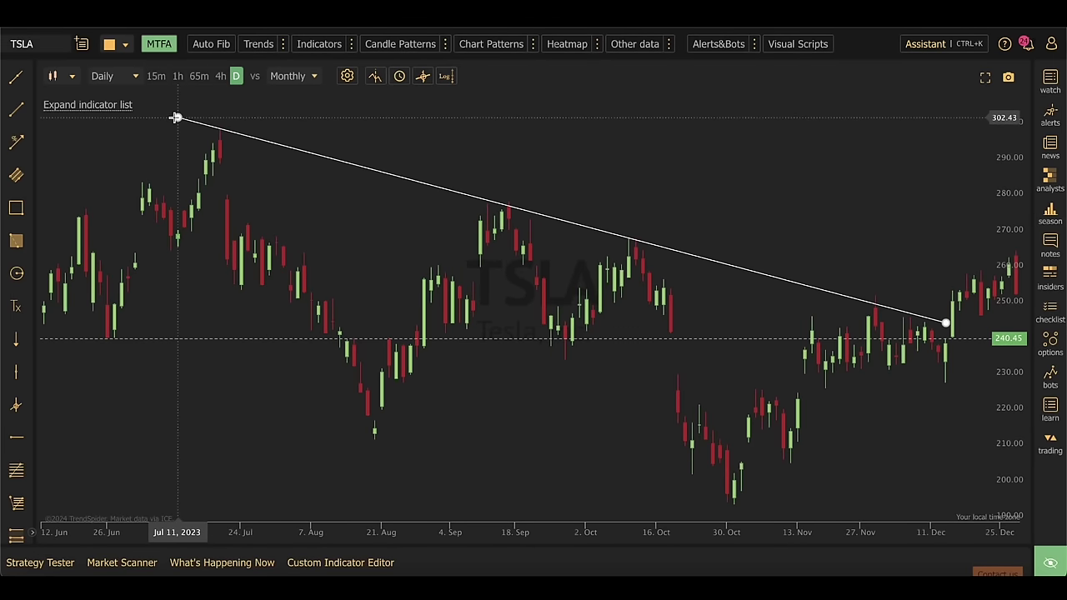
scroll(391, 155, "down", 4)
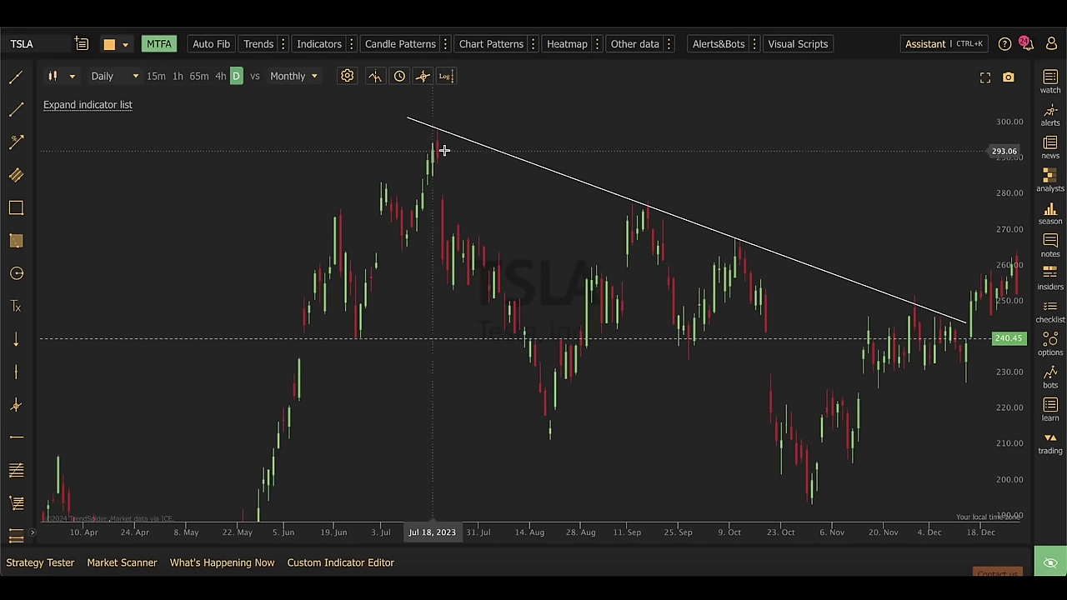
left_click_drag(953, 151, 781, 193)
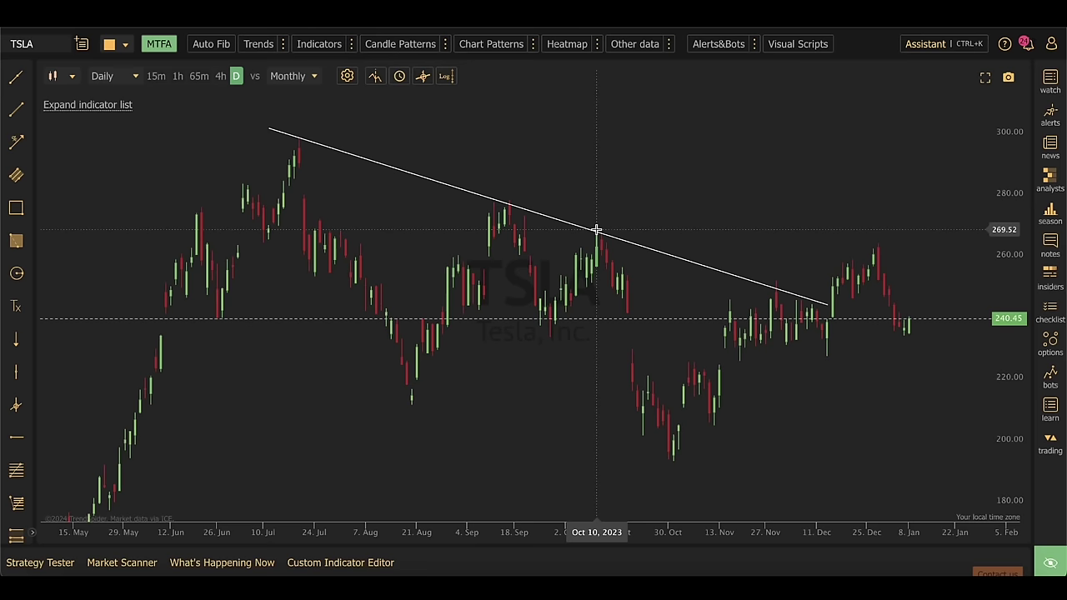
scroll(597, 230, "down", 3)
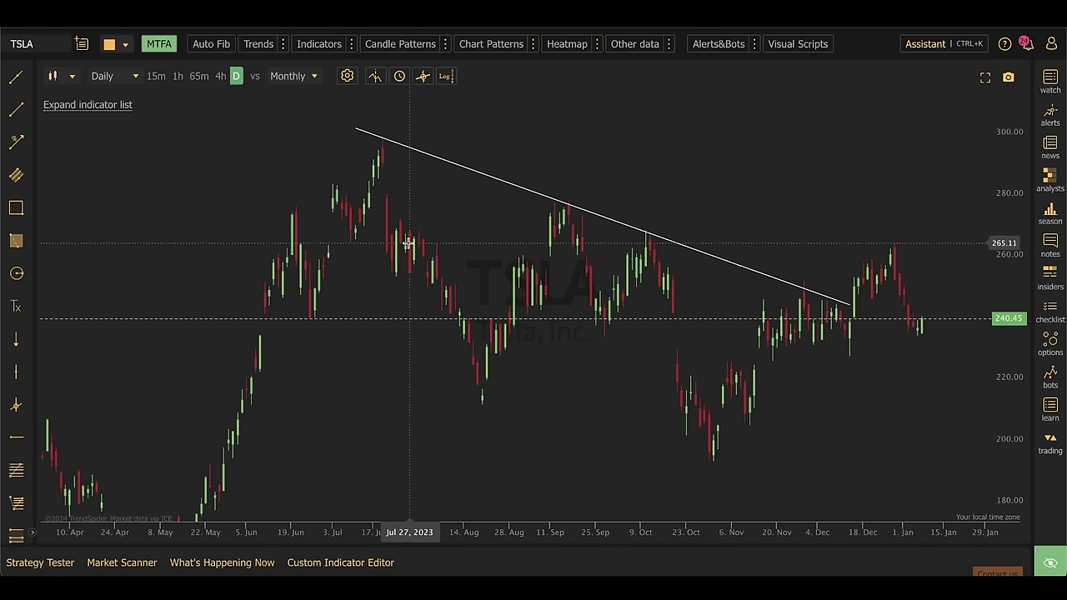
scroll(407, 242, "up", 1)
scroll(408, 242, "up", 4)
left_click_drag(408, 243, 529, 225)
left_click_drag(1025, 353, 1008, 219)
left_click_drag(745, 405, 771, 369)
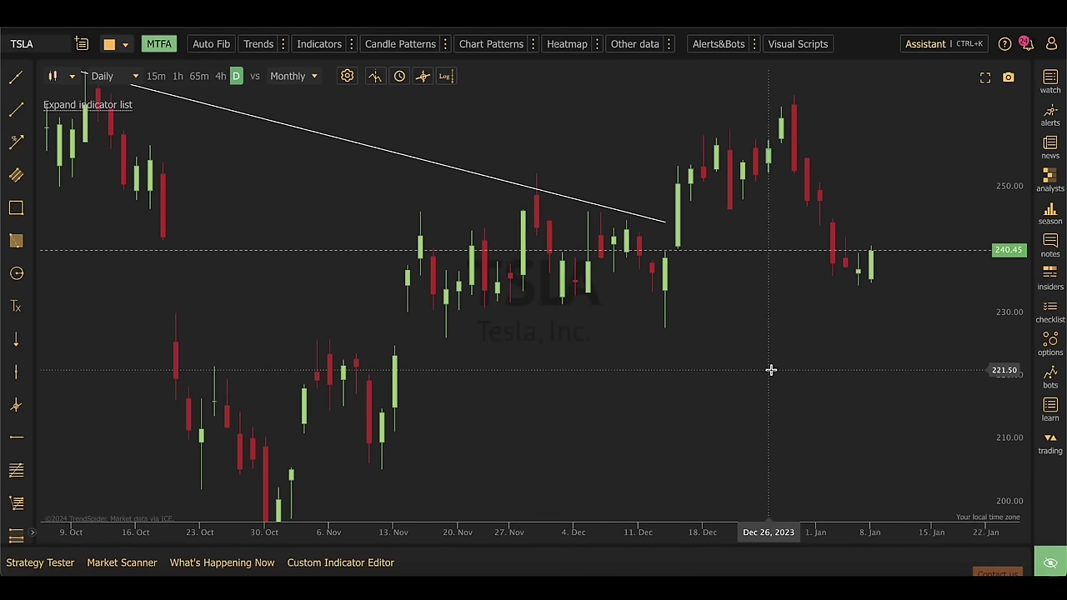
Try a rising trend line from the low around January 2023 through the late October 2023 low, and delete it
scroll(579, 452, "down", 3)
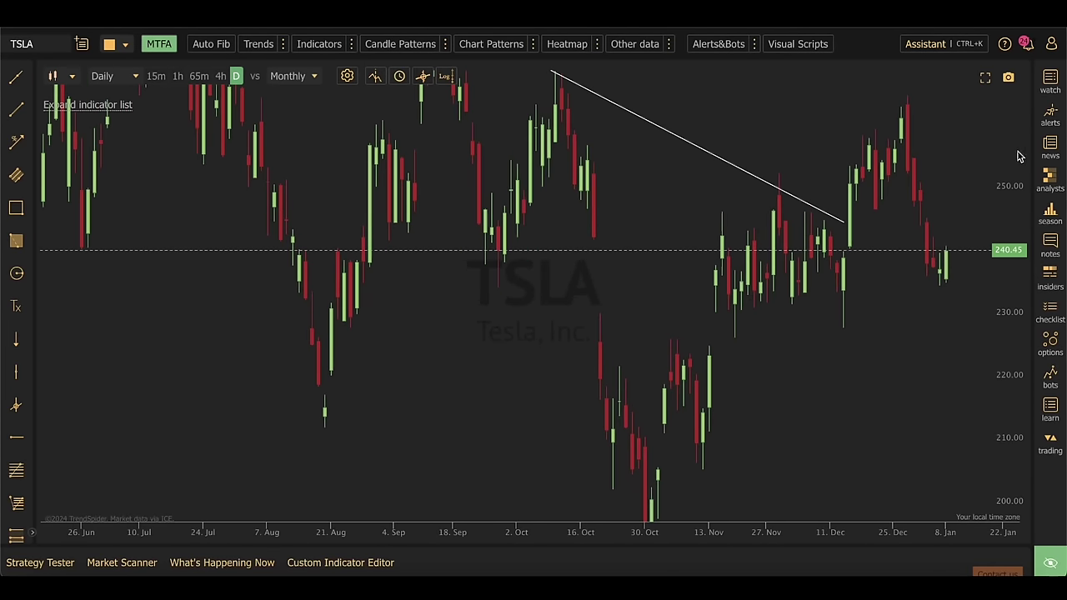
left_click_drag(1000, 160, 988, 305)
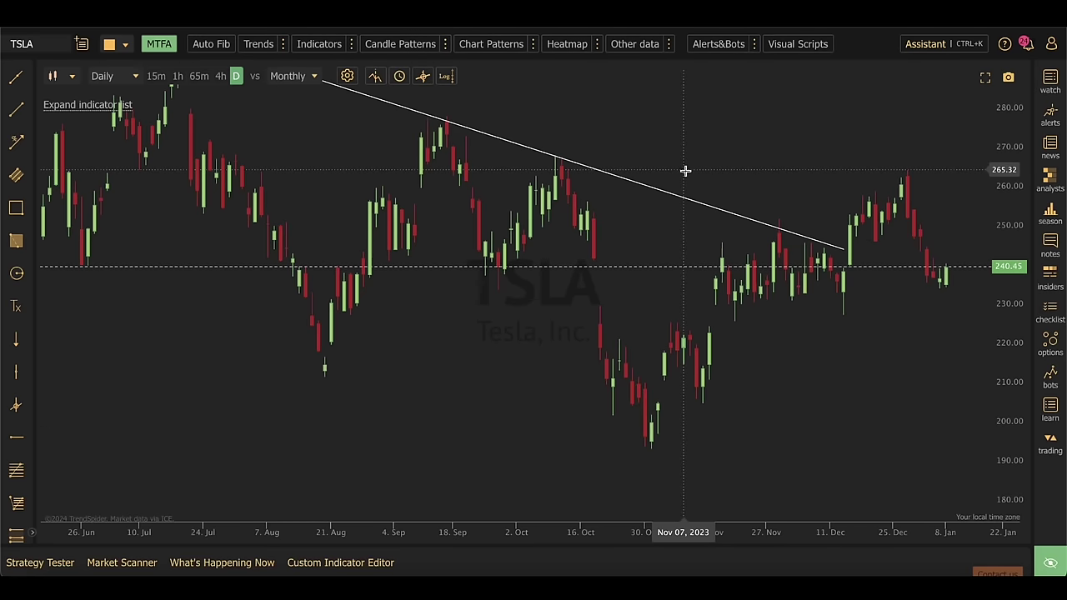
scroll(662, 228, "down", 5)
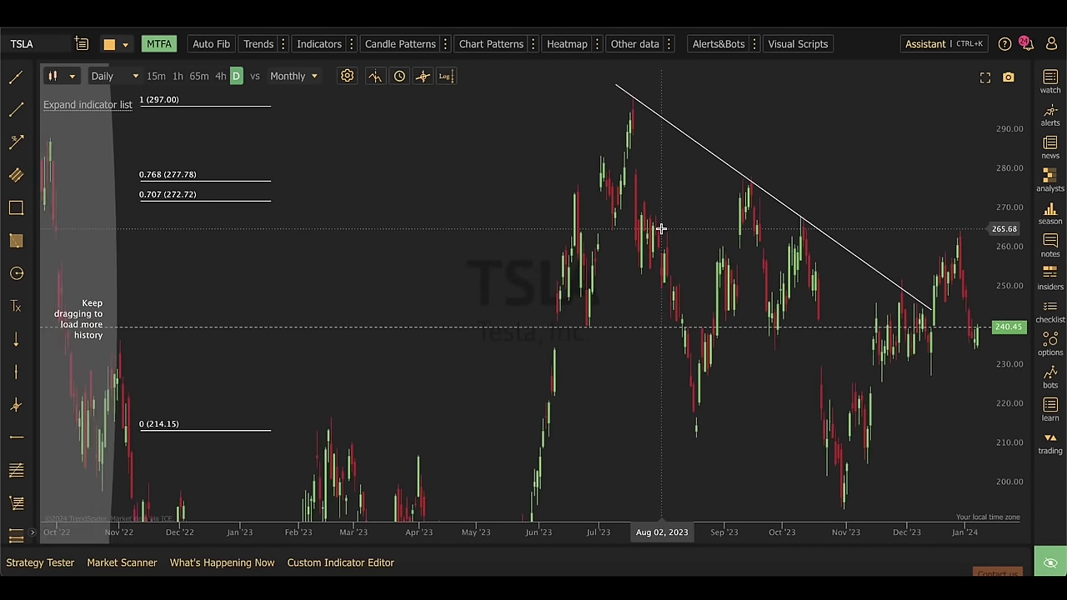
left_click_drag(1010, 137, 1008, 250)
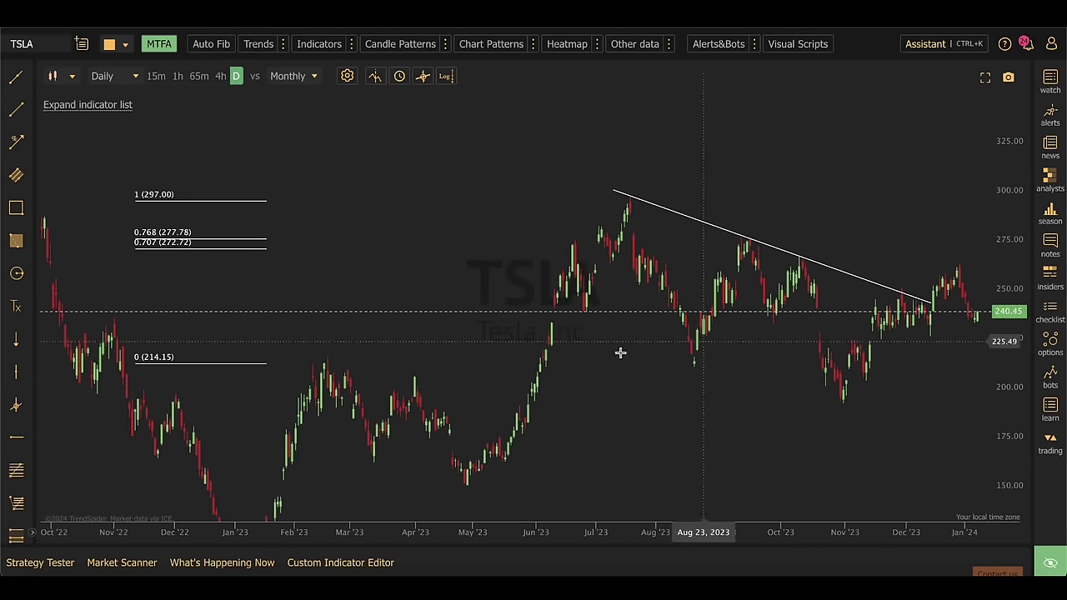
left_click_drag(234, 247, 194, 190)
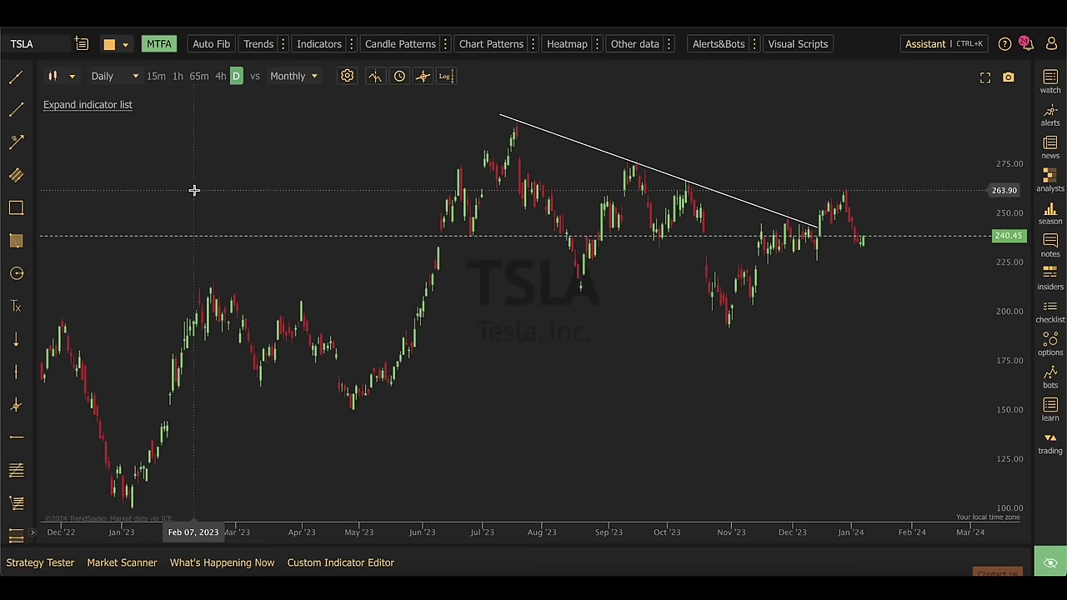
scroll(353, 222, "up", 2)
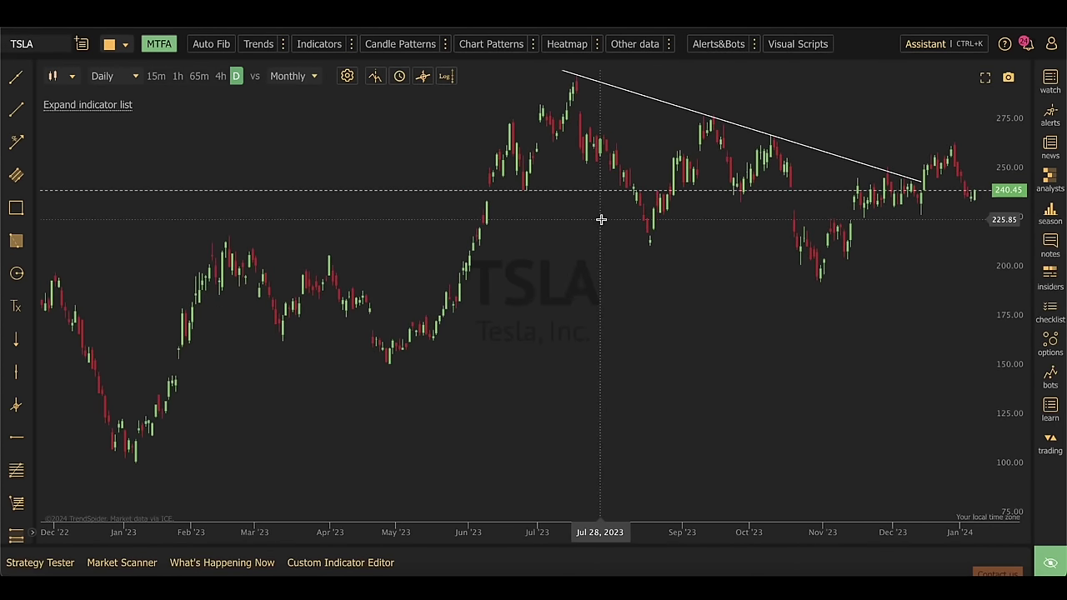
left_click_drag(405, 179, 405, 198)
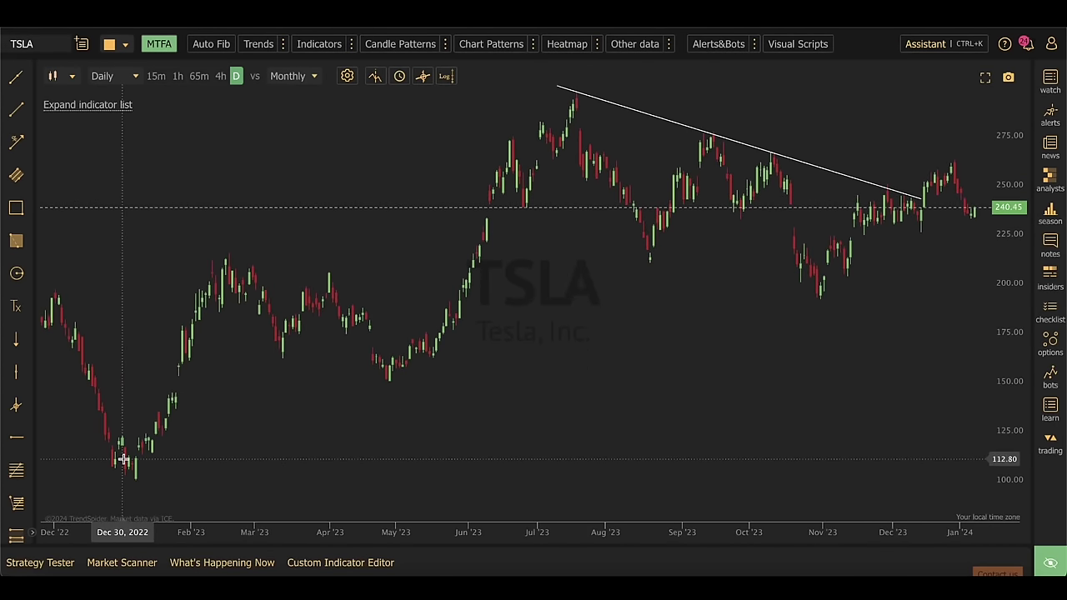
left_click(17, 105)
left_click(115, 492)
left_click(950, 241)
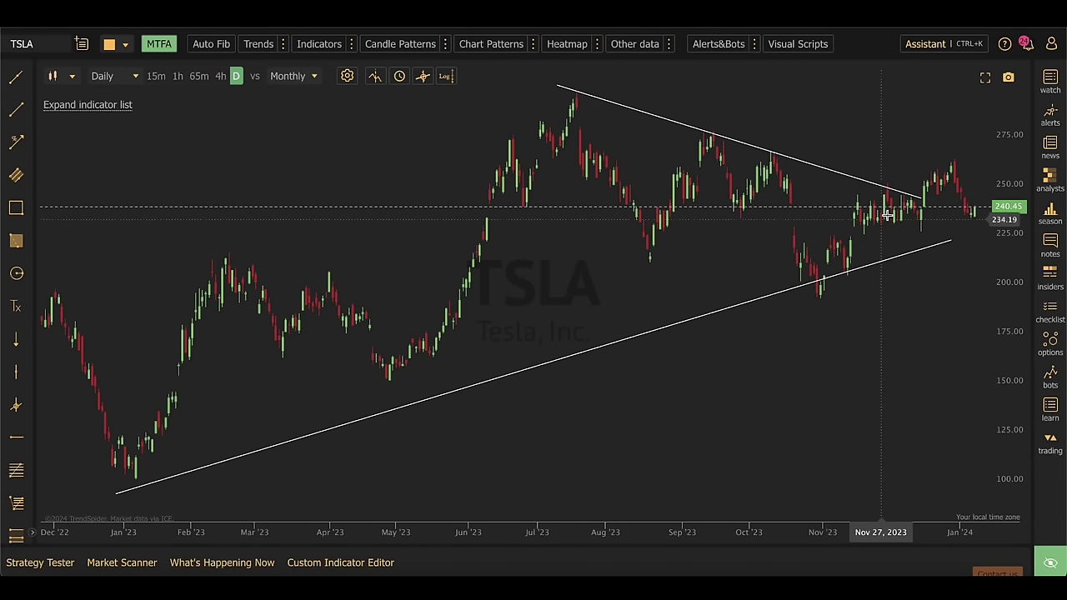
left_click(884, 260)
key("Delete")
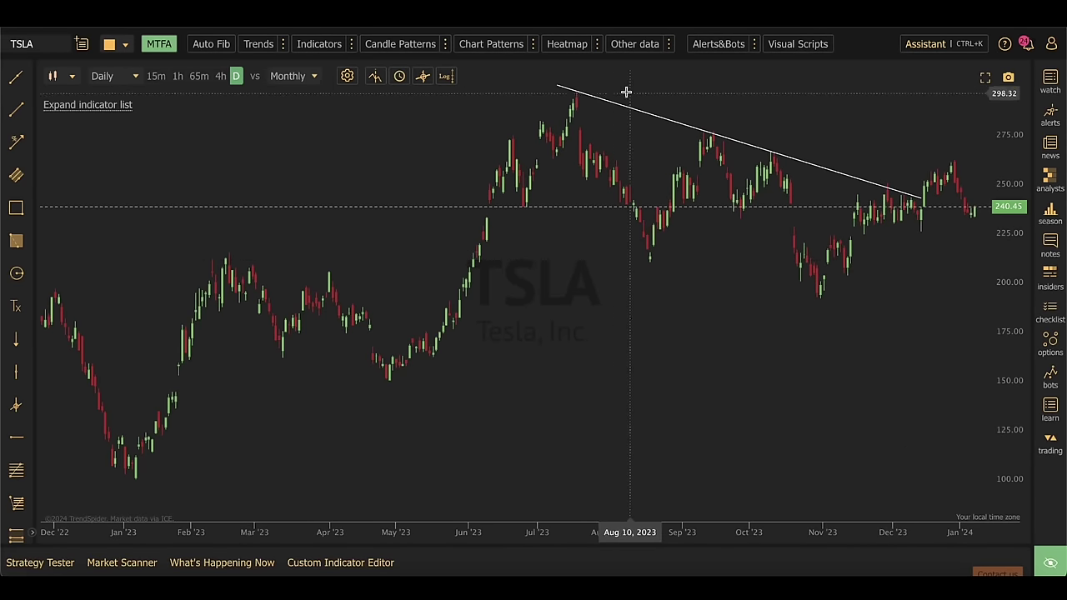
Draw a horizontal support line at about 231, spanning from late August 2023 to late January 2024
scroll(657, 109, "up", 3)
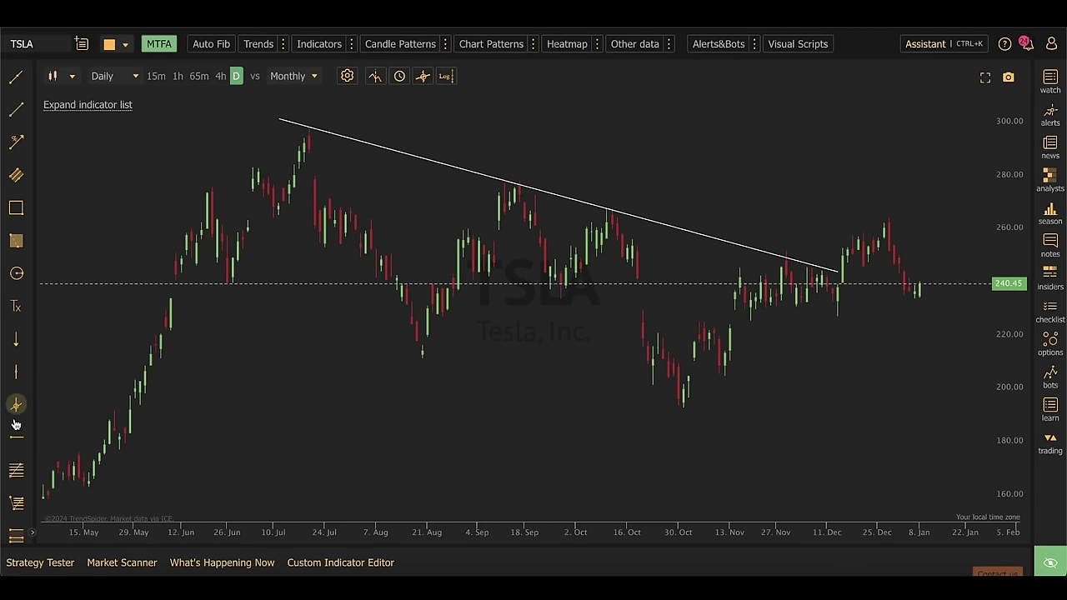
left_click(15, 438)
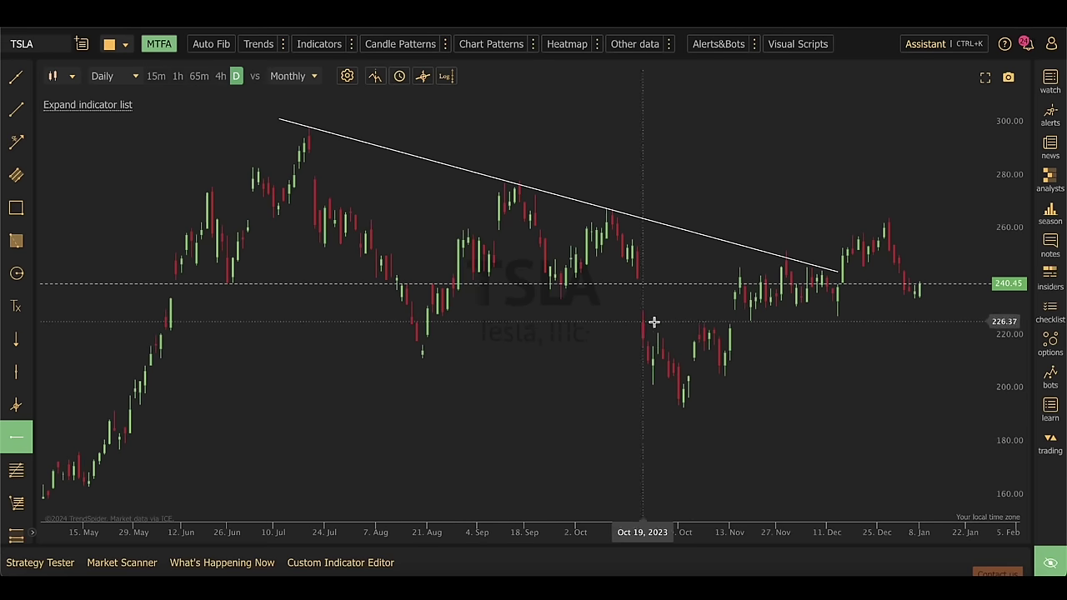
scroll(648, 326, "up", 3)
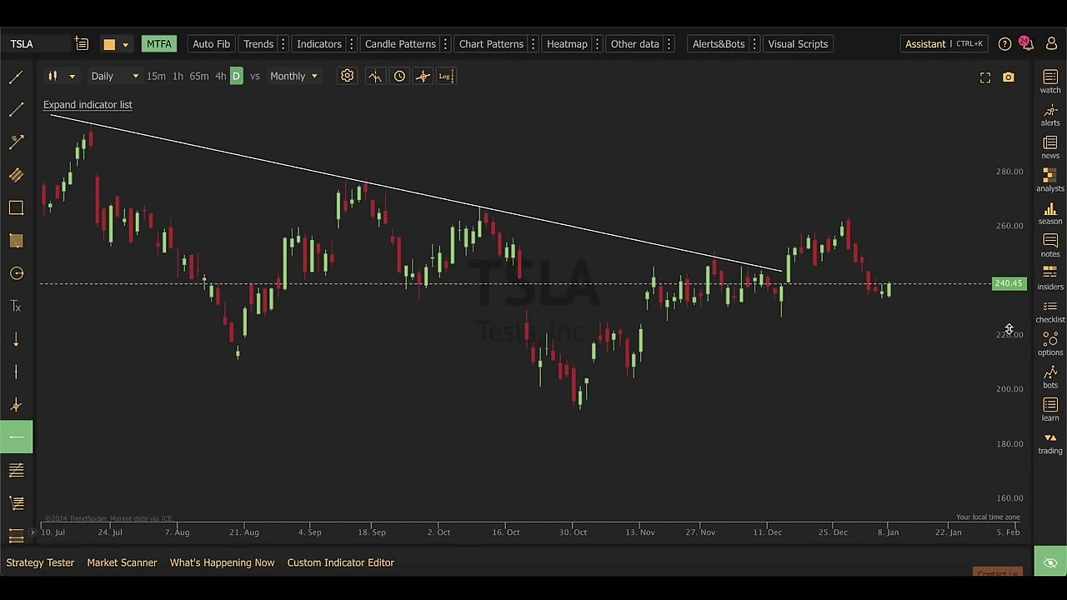
left_click_drag(1010, 337, 1021, 224)
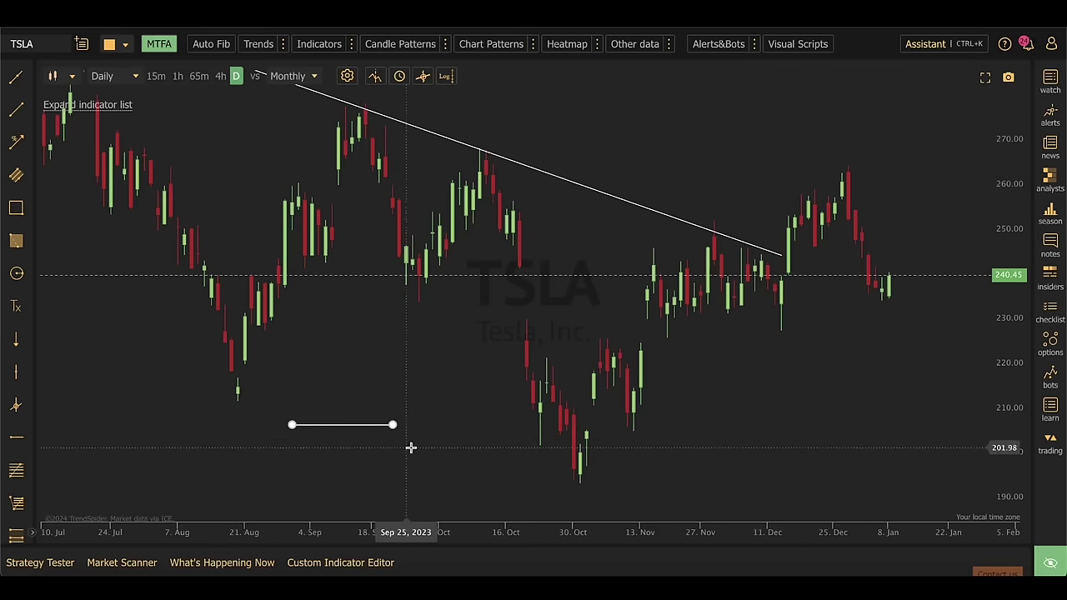
left_click_drag(395, 425, 967, 392)
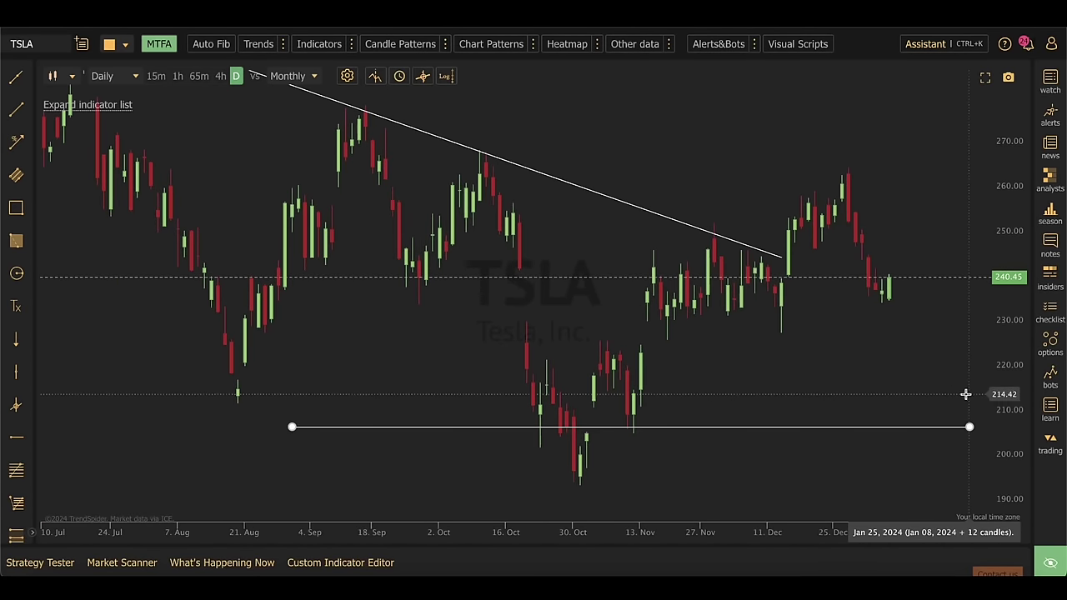
left_click_drag(457, 425, 447, 316)
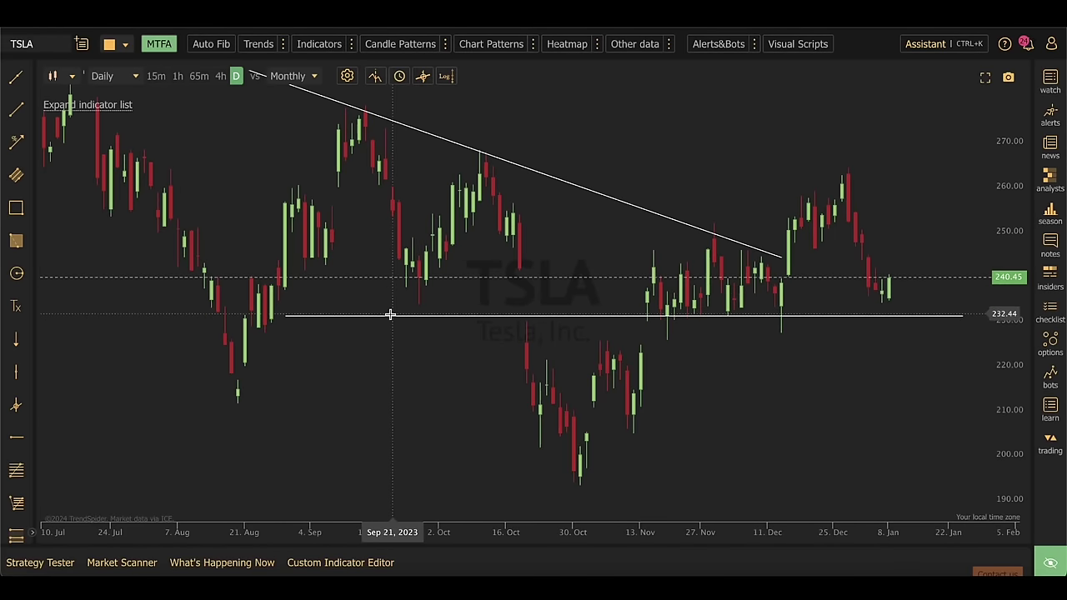
Duplicate the horizontal support line and place the copy above it as a resistance level at about 260
left_click_drag(393, 316, 393, 250)
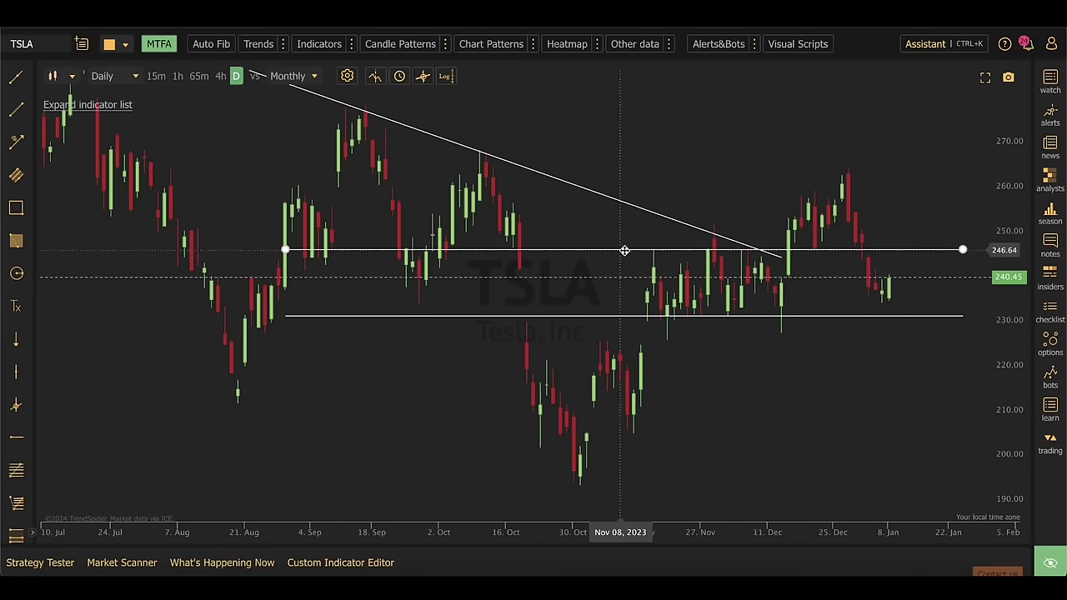
left_click_drag(623, 250, 601, 185)
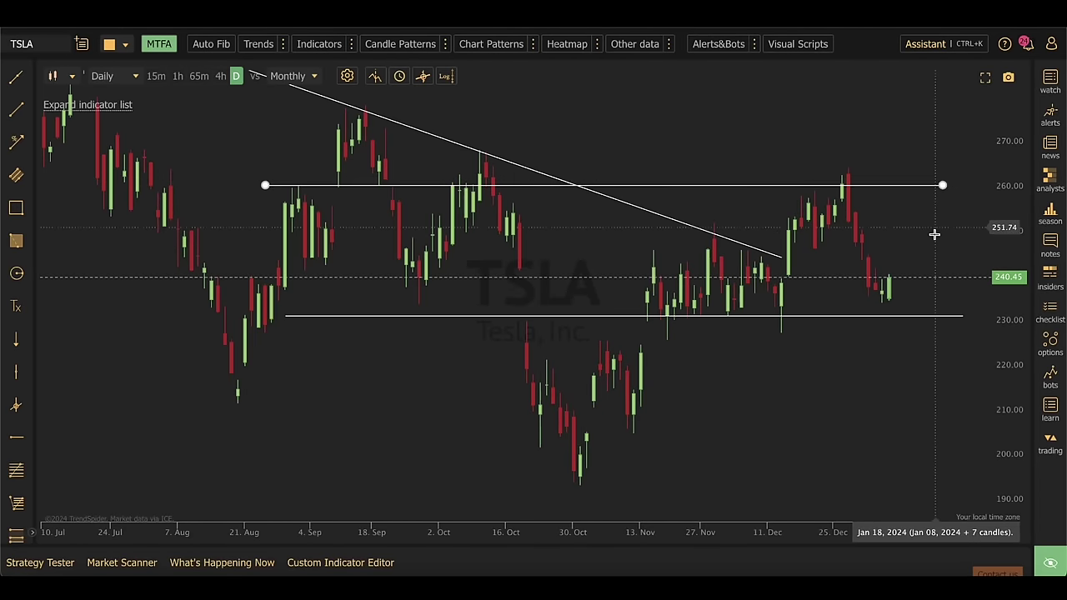
Remove the descending trend line and both horizontal levels from the chart, and turn on the chart's indicators
scroll(845, 268, "up", 3)
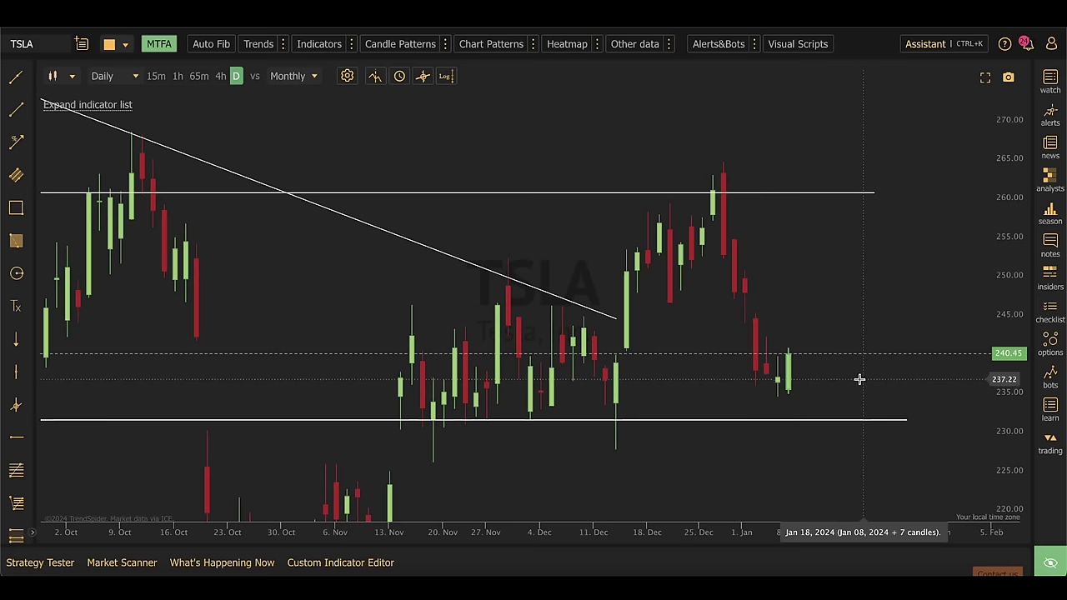
scroll(859, 320, "down", 5)
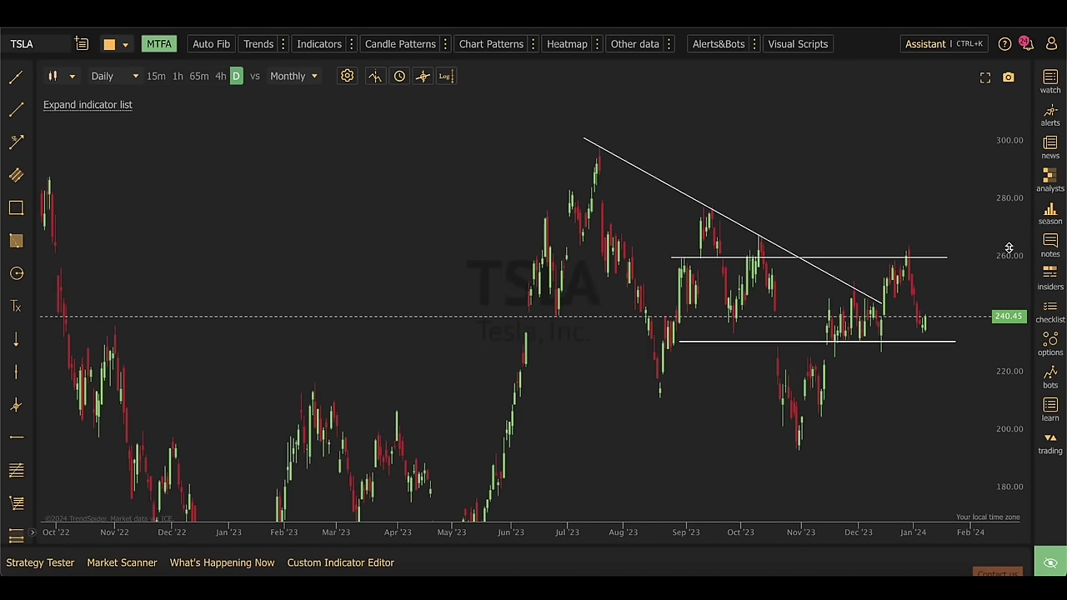
left_click_drag(895, 182, 693, 171)
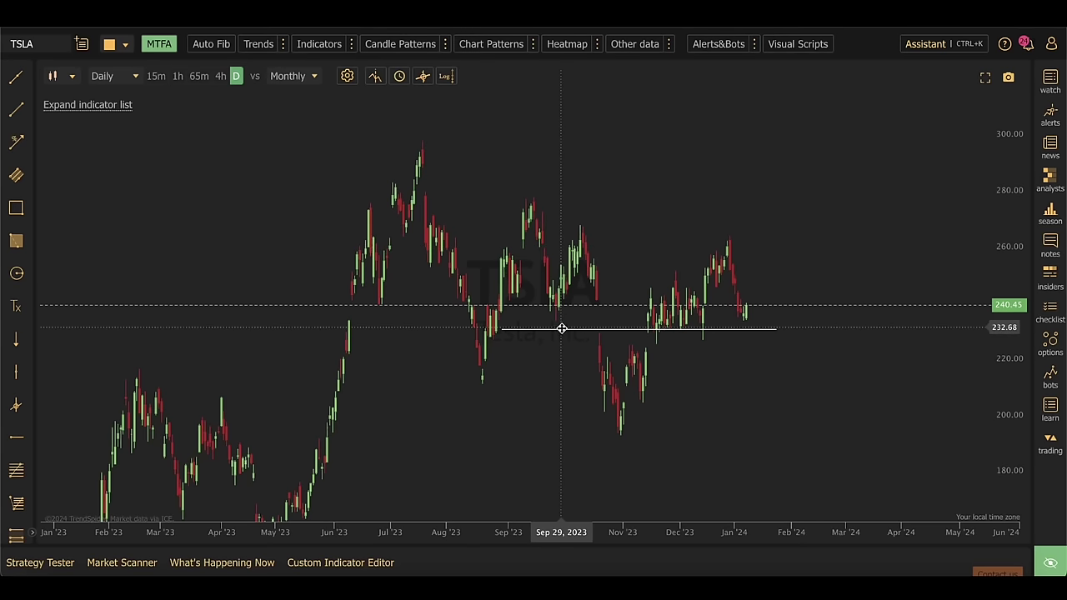
left_click(332, 46)
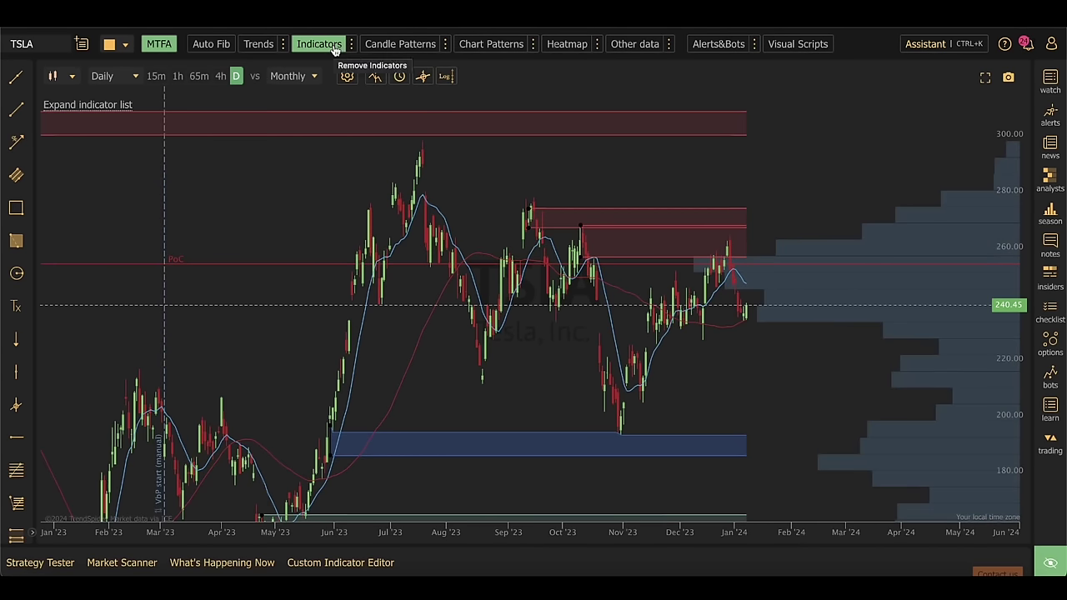
Hide the daily 11-period and 50-period simple moving averages in the indicator list
scroll(425, 151, "up", 5)
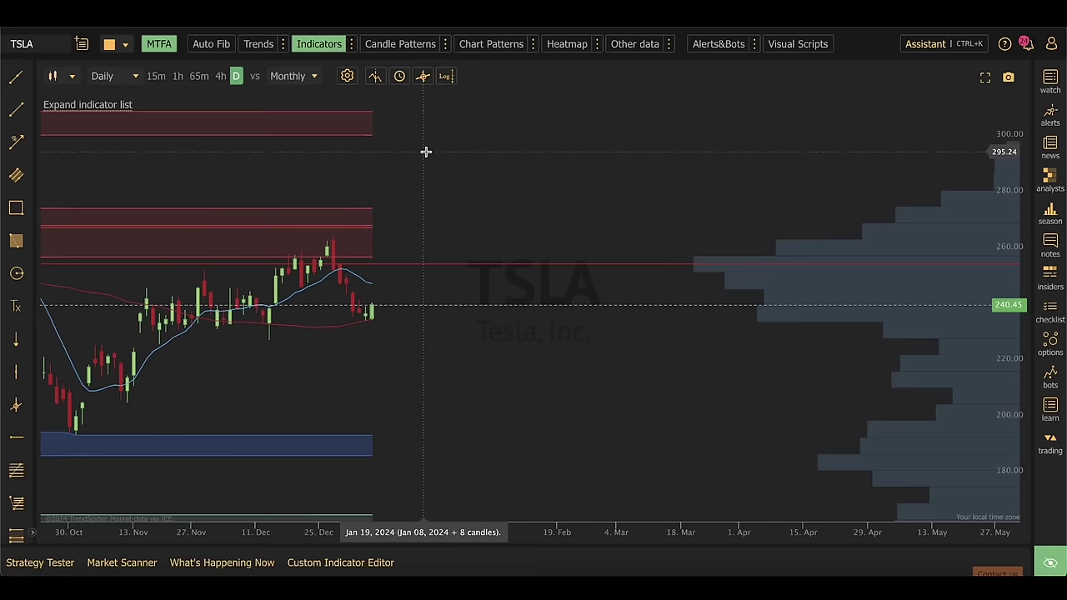
scroll(425, 152, "left", 5)
left_click(67, 105)
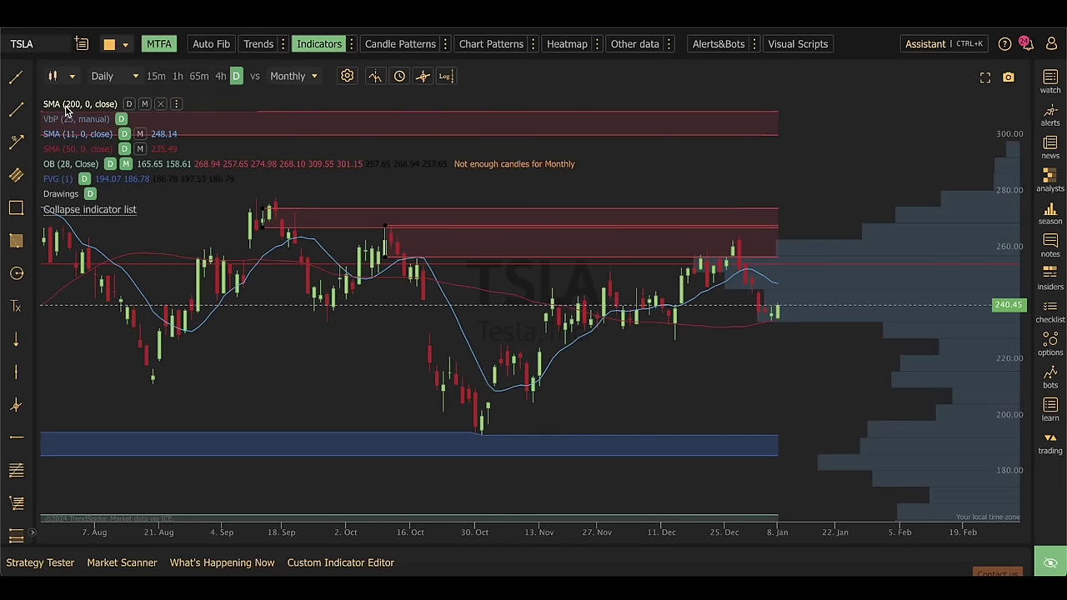
left_click(125, 134)
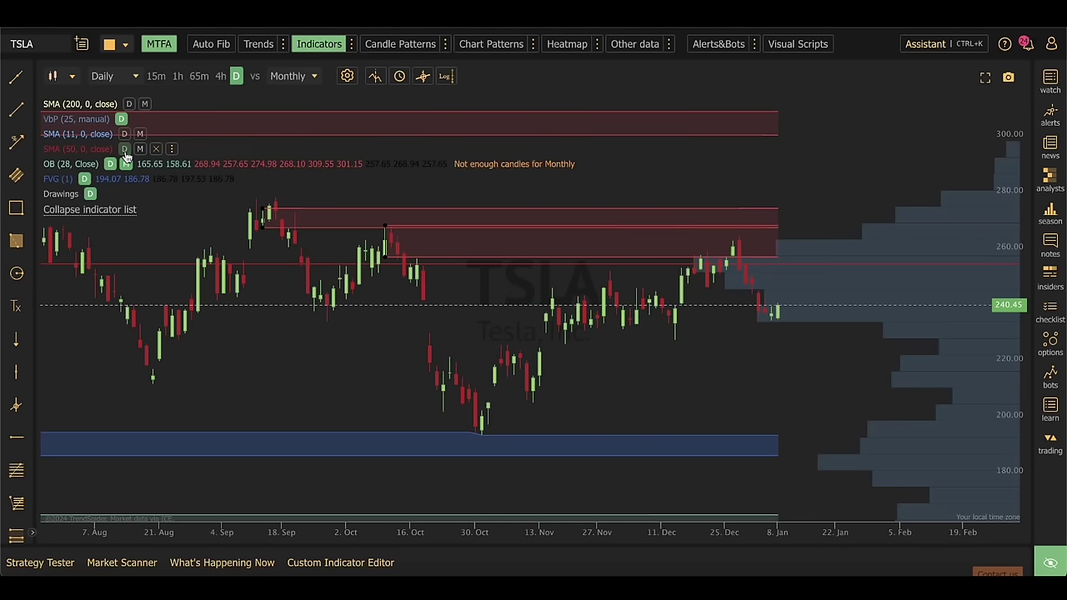
left_click(80, 212)
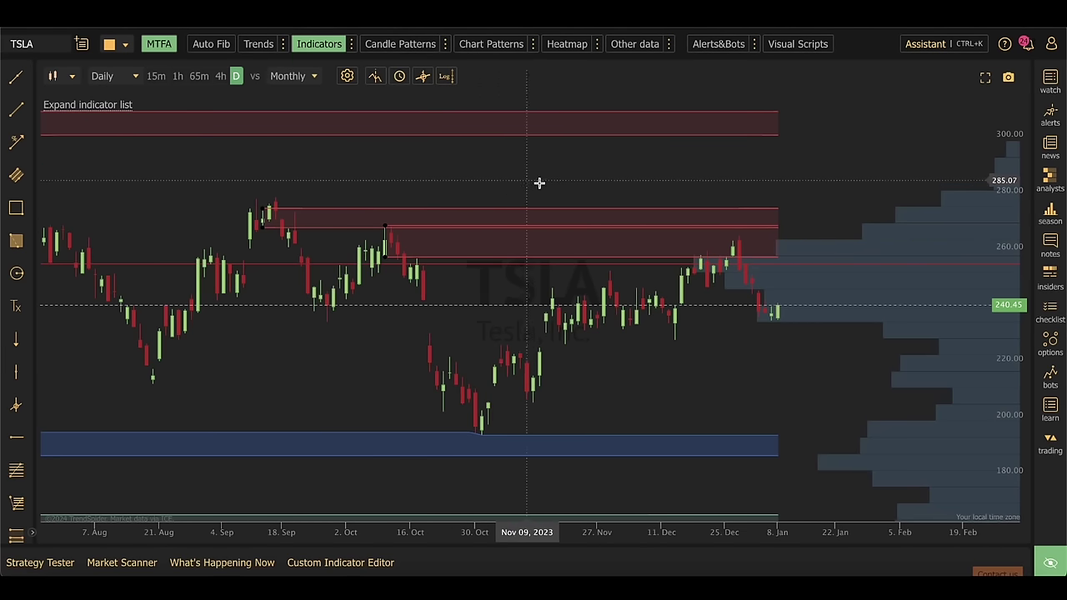
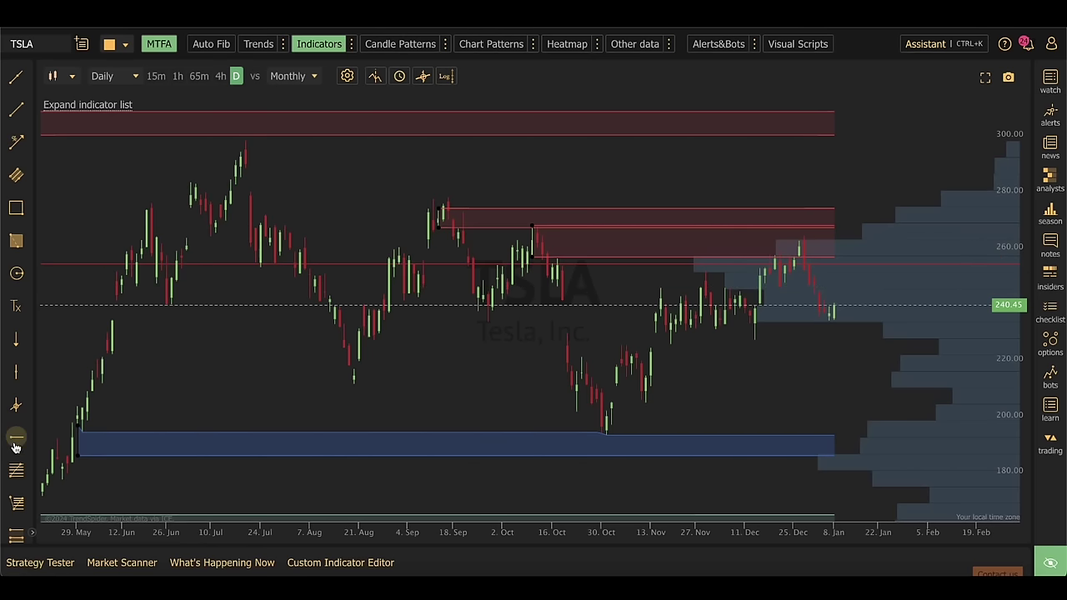
Try a horizontal line at about 260 from around the start of September 2023 to mid-February 2024, and delete it
left_click(16, 438)
left_click_drag(396, 247, 952, 248)
left_click(912, 203)
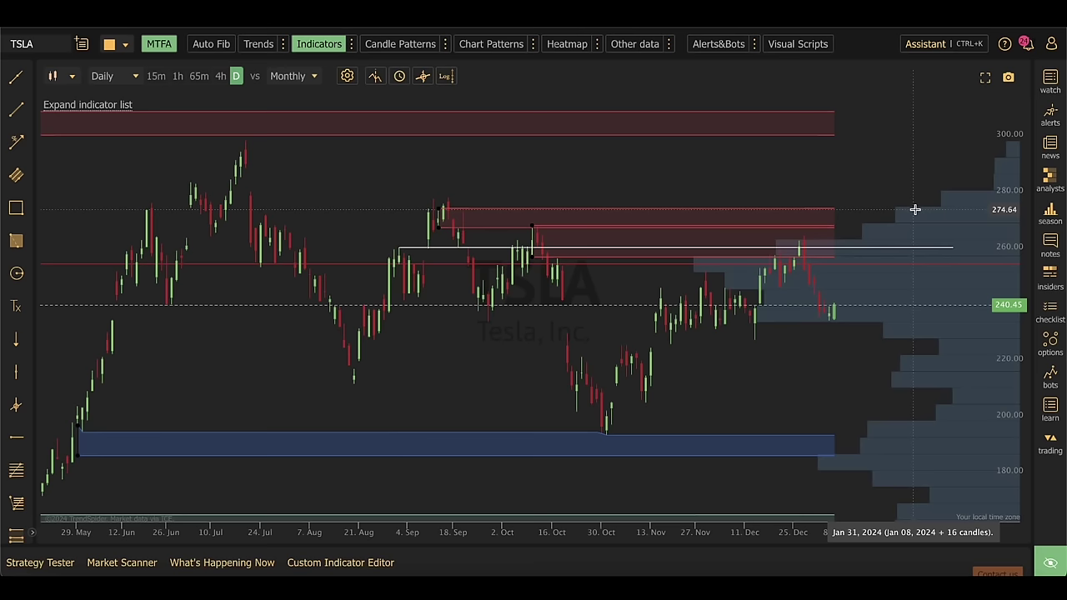
scroll(997, 240, "up", 3)
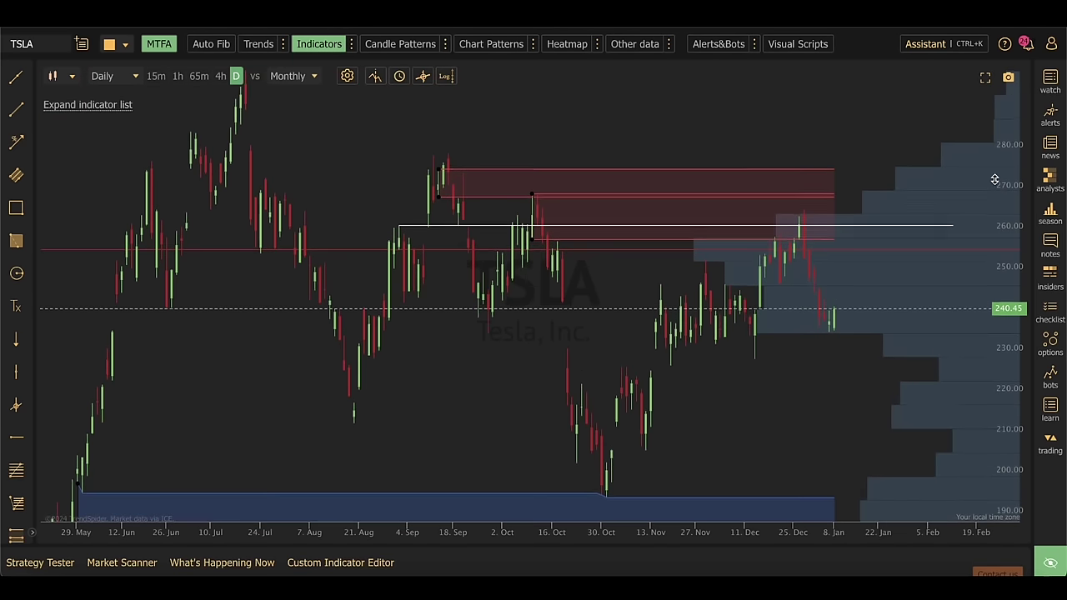
scroll(876, 226, "up", 2)
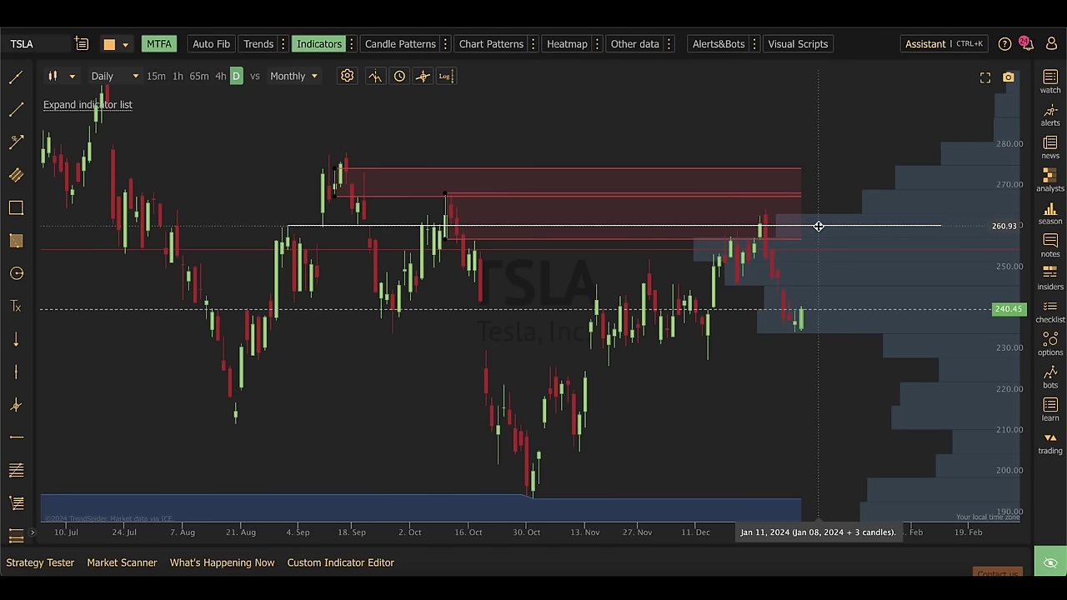
key("Delete")
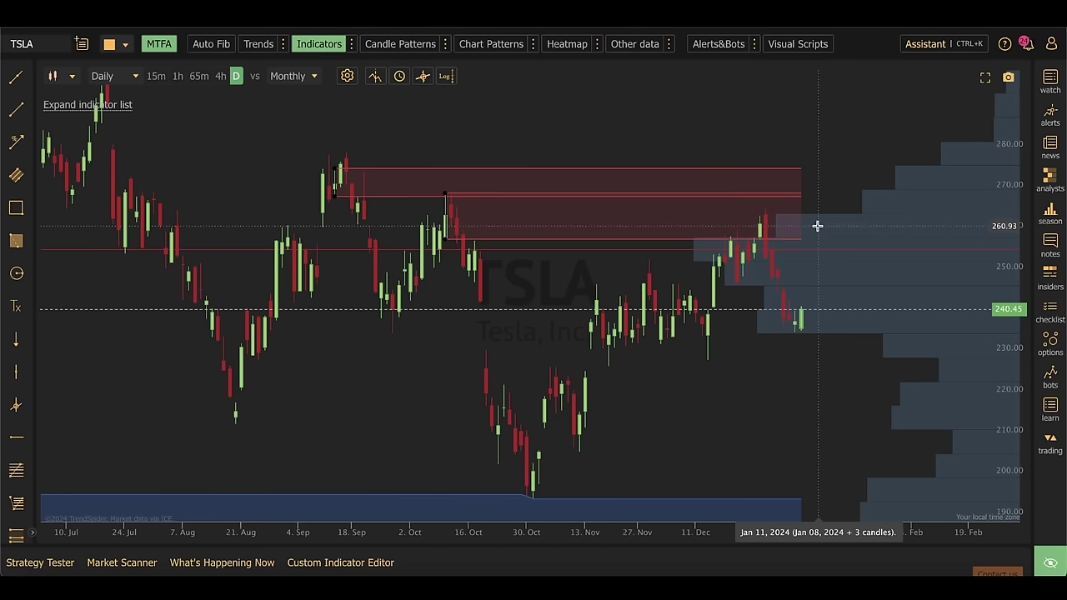
Hide the daily Order Blocks and FVG indicators in the indicator list
left_click(88, 104)
left_click(104, 178)
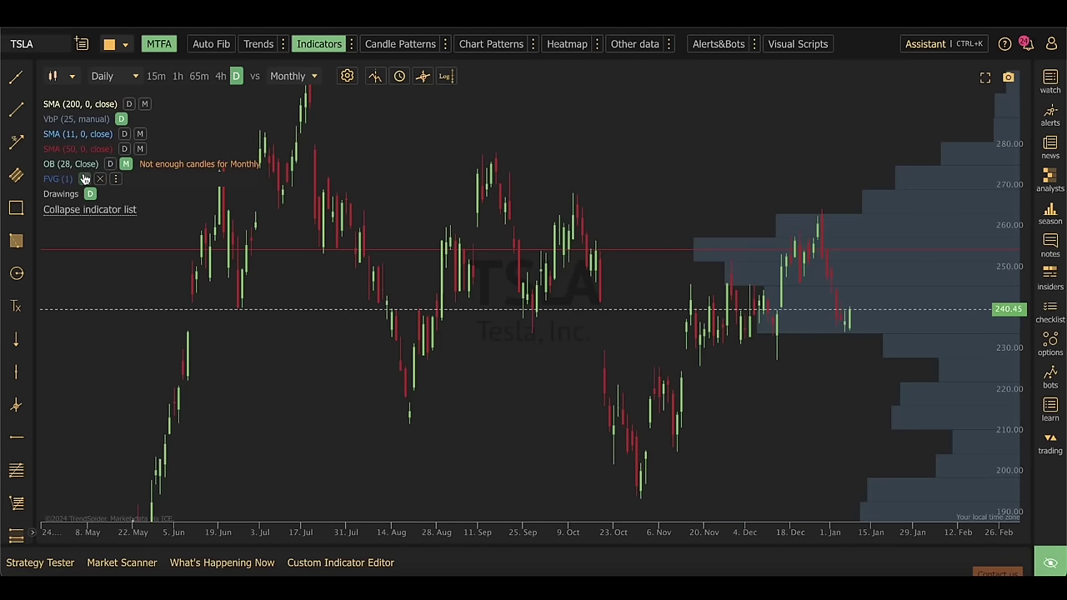
left_click(73, 214)
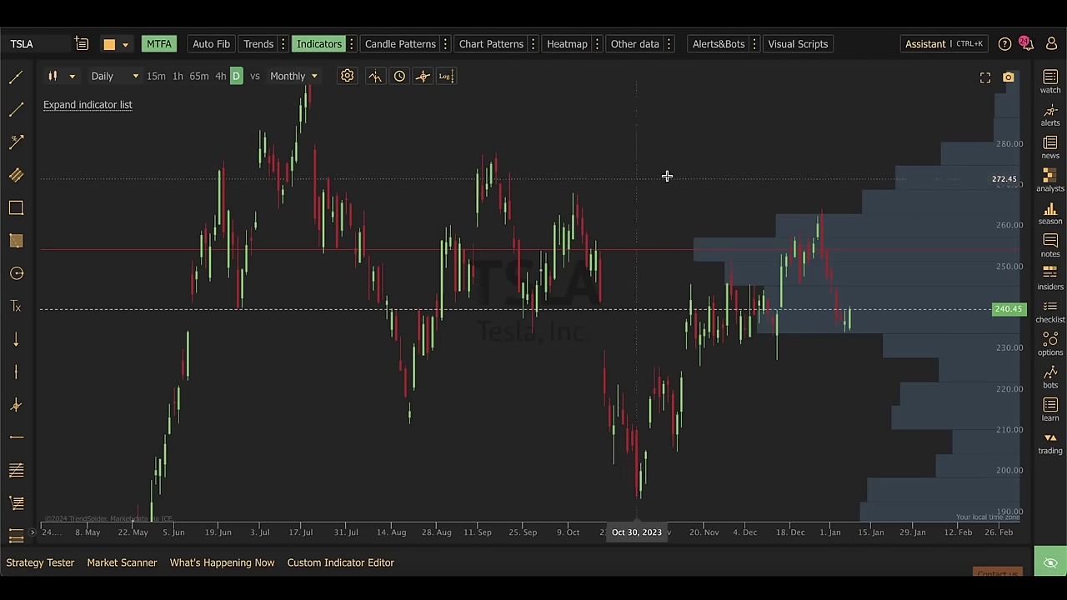
Look over the volume profile bars and review the Volume by Price settings in the indicator manager without applying changes
left_click_drag(666, 174, 469, 155)
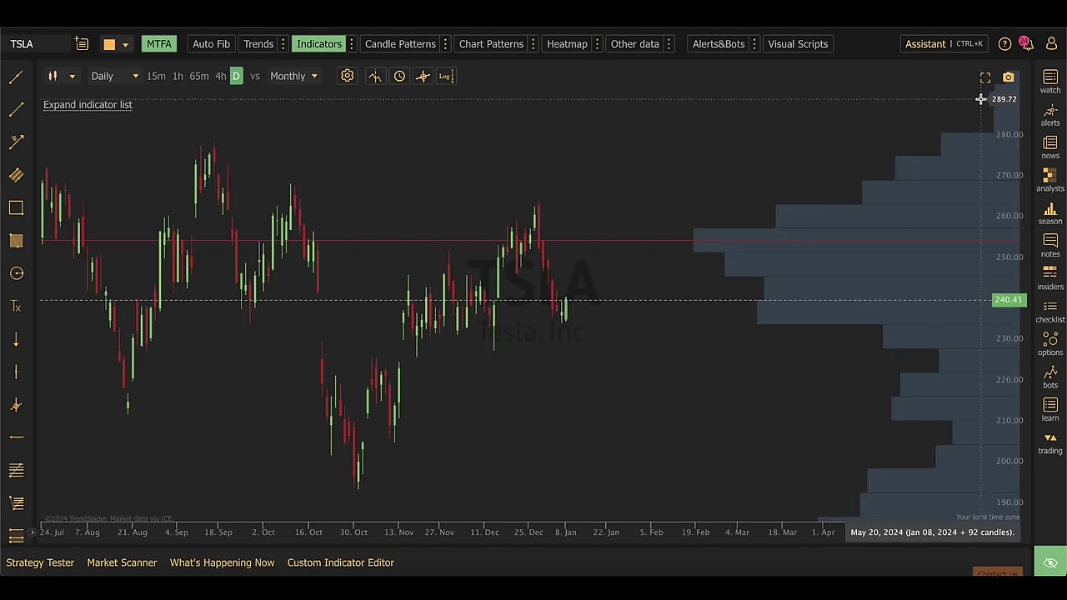
left_click_drag(751, 426, 751, 334)
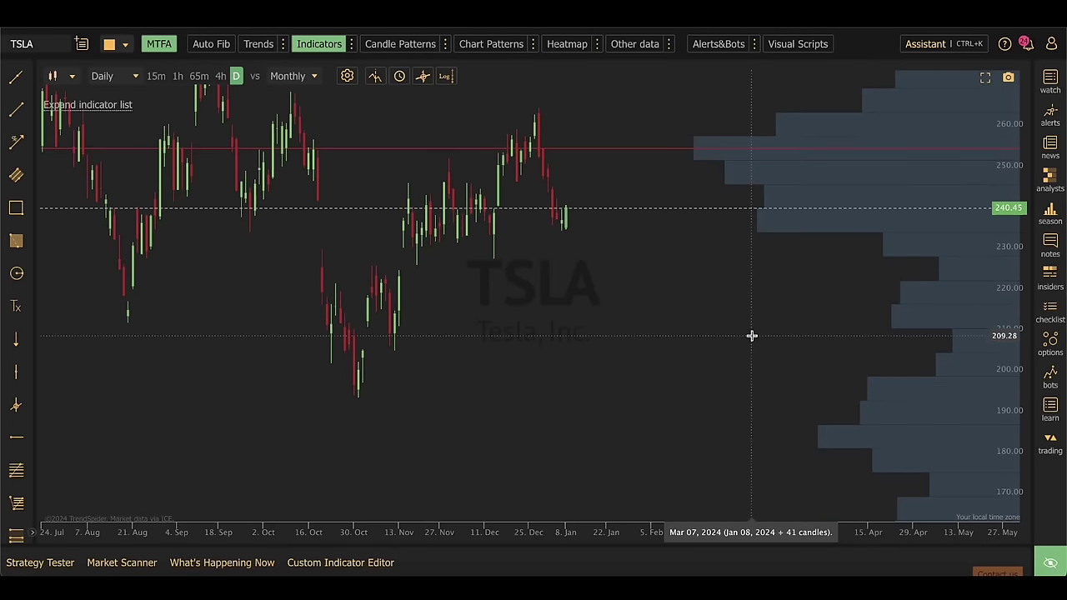
left_click_drag(969, 248, 1005, 278)
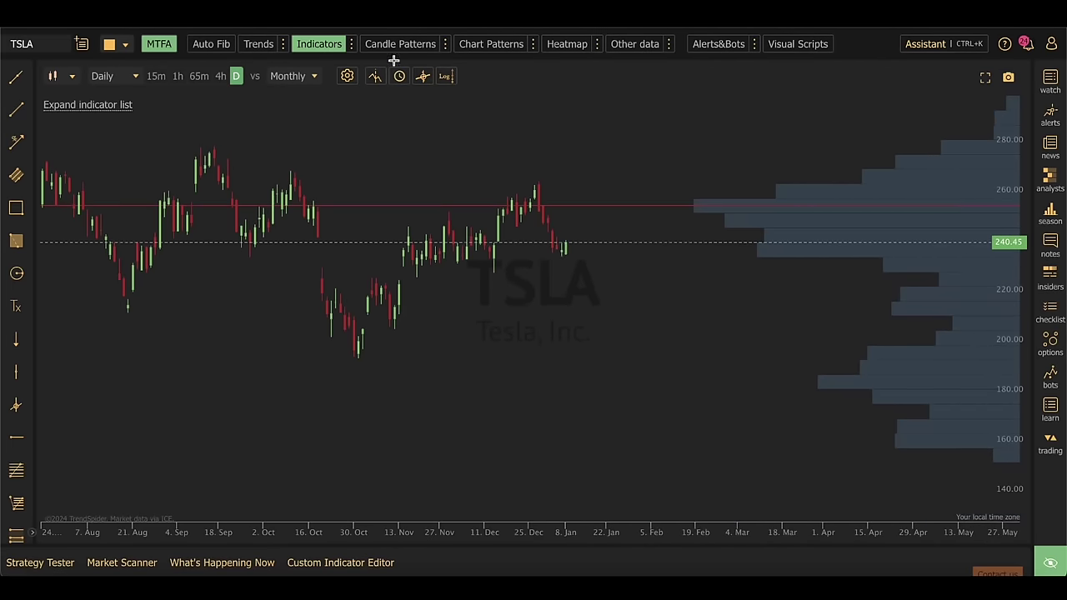
left_click(352, 43)
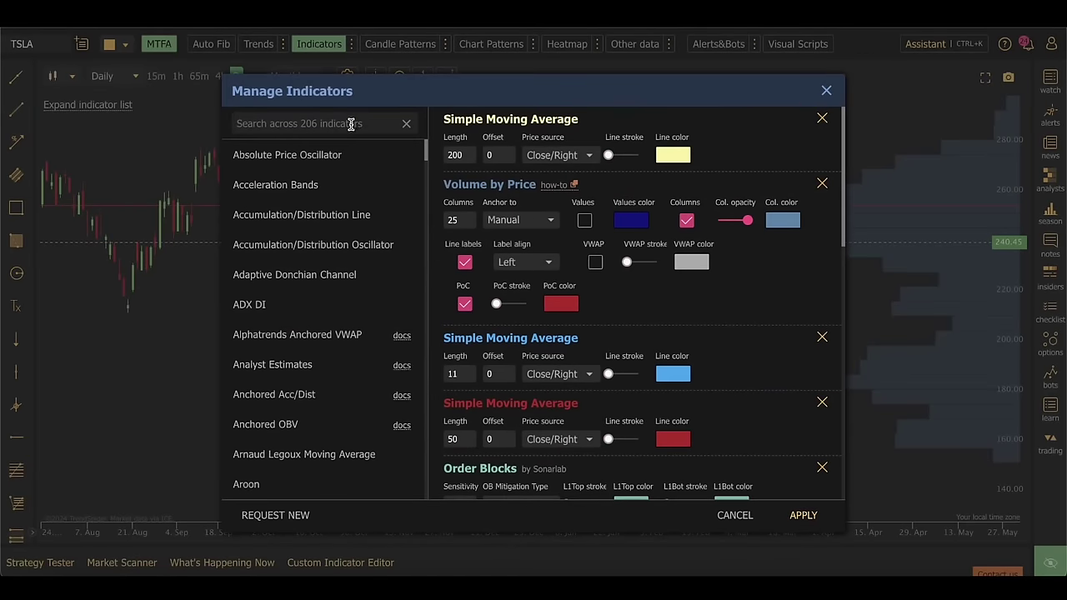
key("Escape")
Examine the volume profile's high- and low-volume price zones against TSLA's price action since the March 2023 anchor
scroll(512, 475, "up", 2)
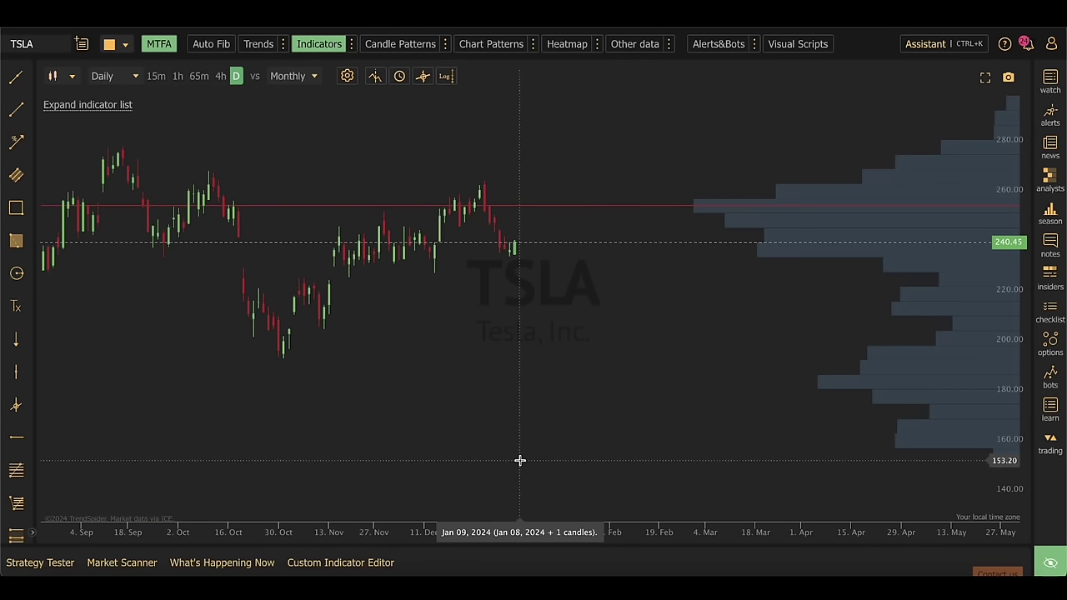
left_click_drag(1011, 283, 1011, 174)
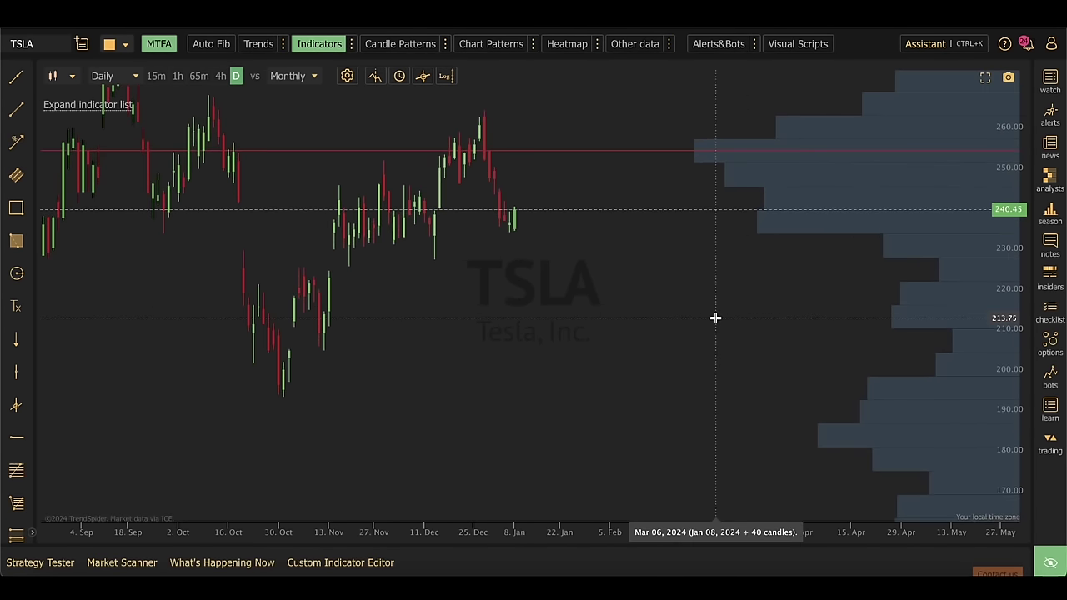
left_click_drag(714, 316, 782, 347)
scroll(782, 346, "down", 5)
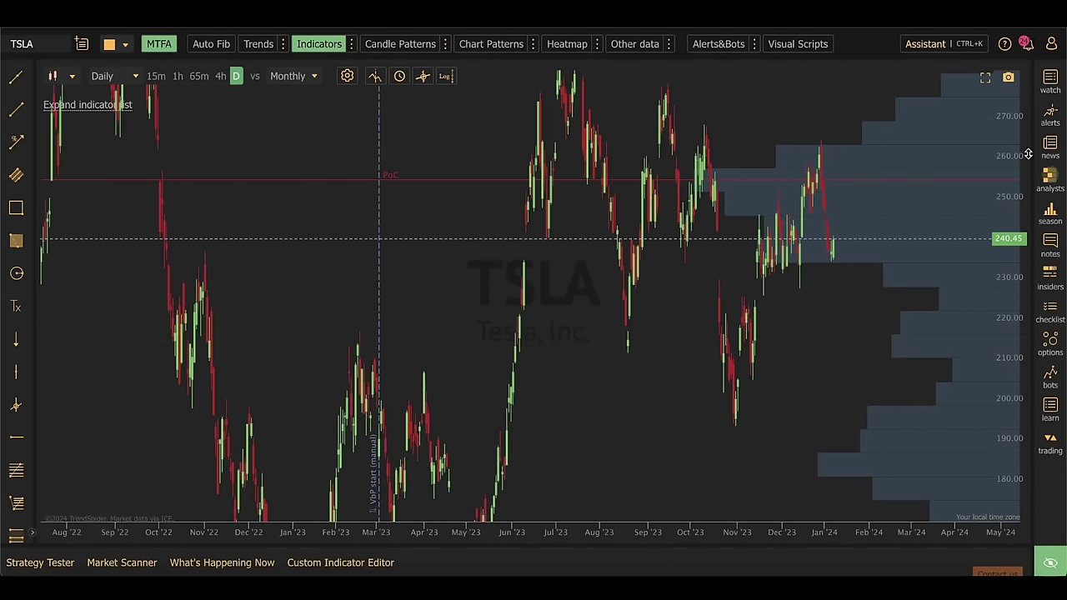
left_click_drag(1005, 167, 719, 452)
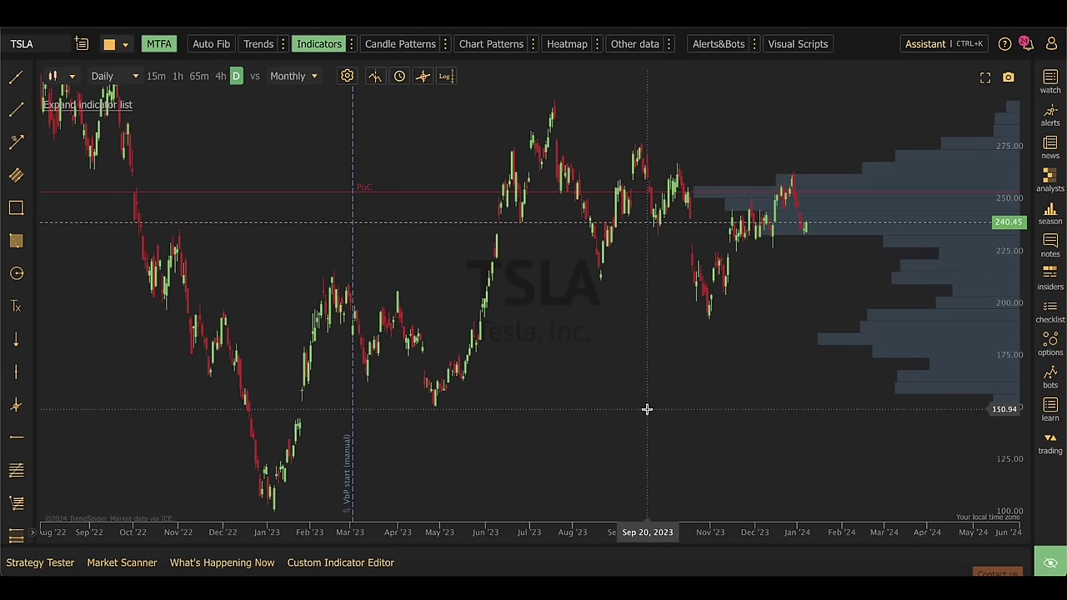
scroll(654, 392, "up", 2)
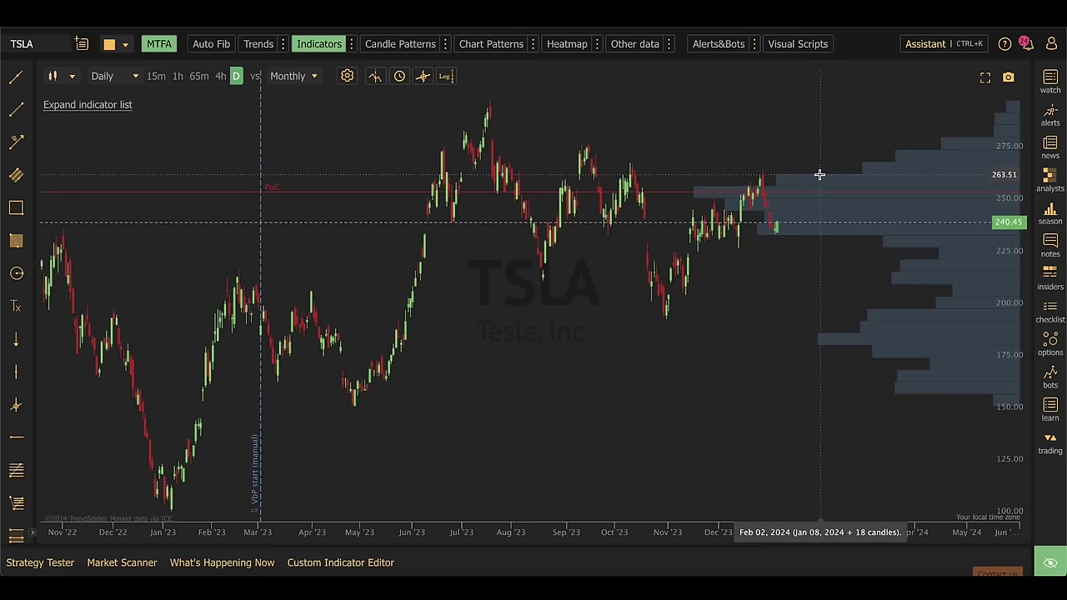
scroll(819, 174, "up", 2)
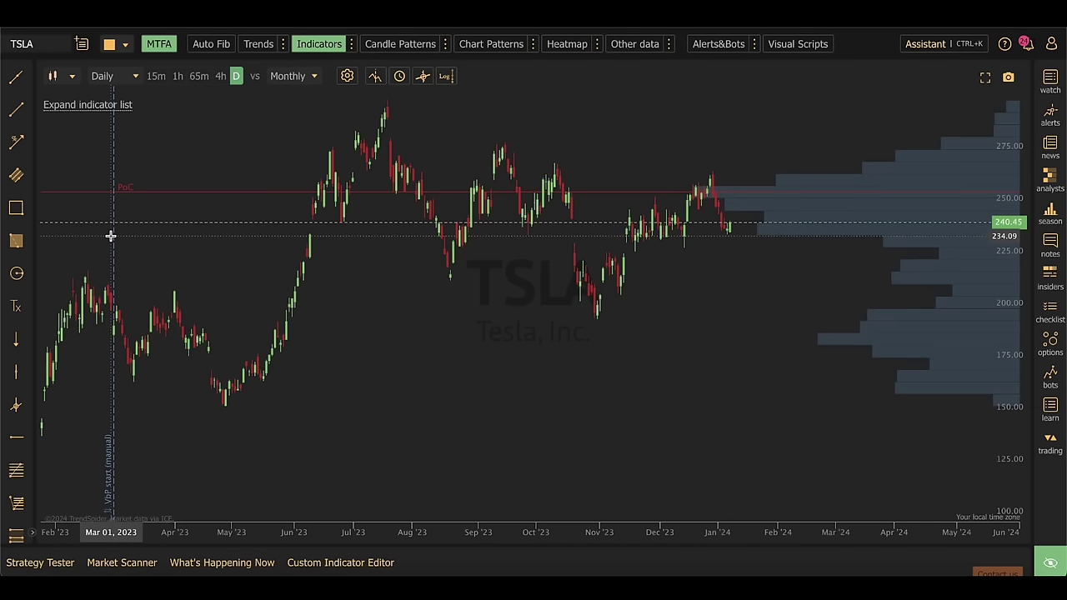
Try a rectangle over prices from about 234 to 264 between mid-December 2023 and late April 2024, and delete it
left_click(16, 207)
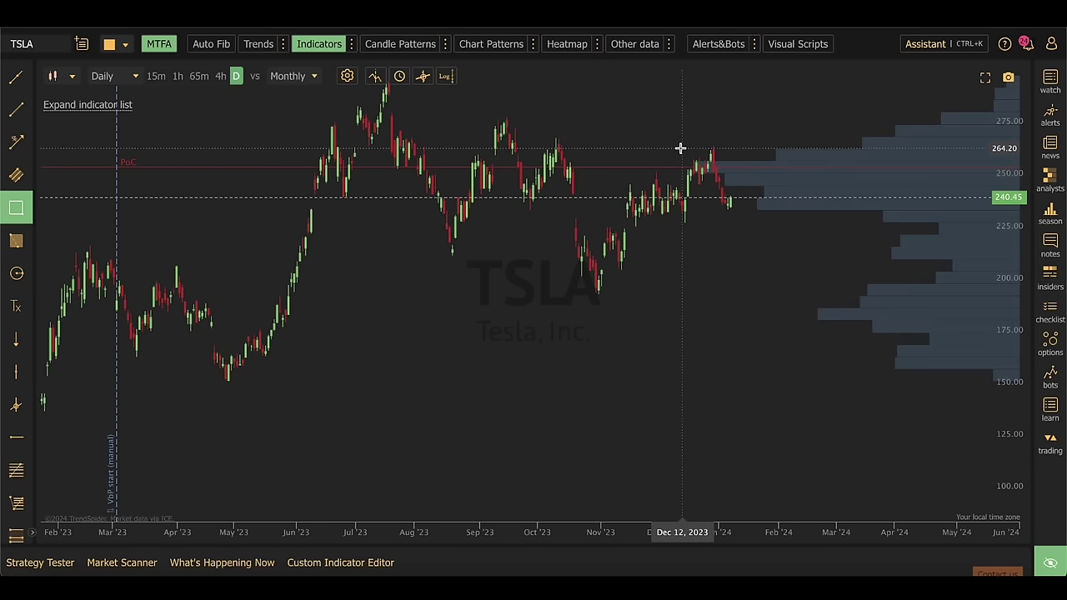
mouse_move(679, 149)
left_mouse_down()
mouse_move(681, 164)
mouse_move(886, 209)
mouse_move(990, 210)
mouse_move(940, 209)
left_mouse_up()
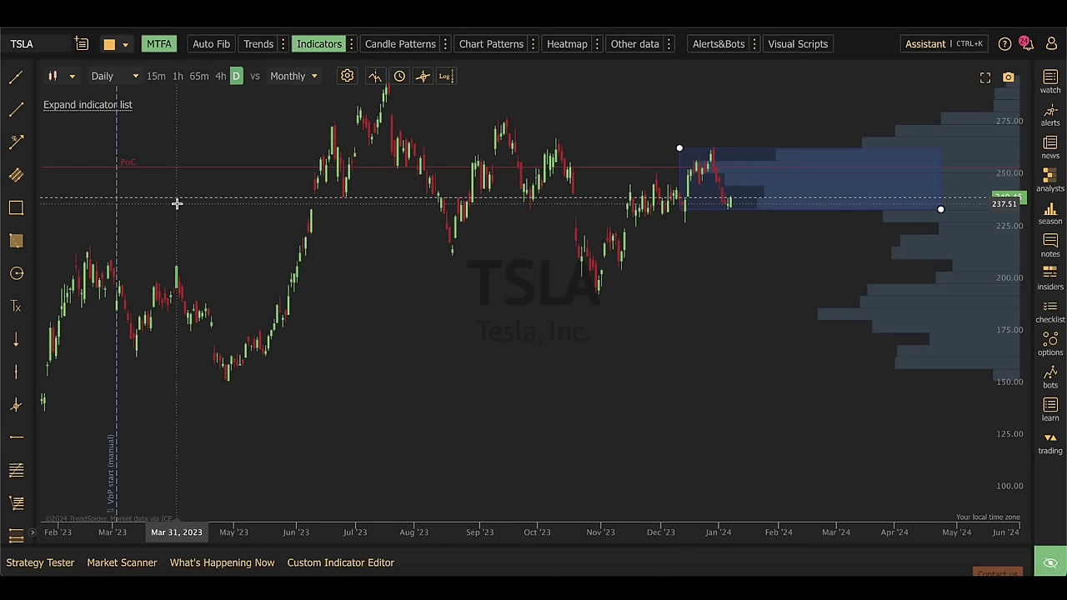
key("Delete")
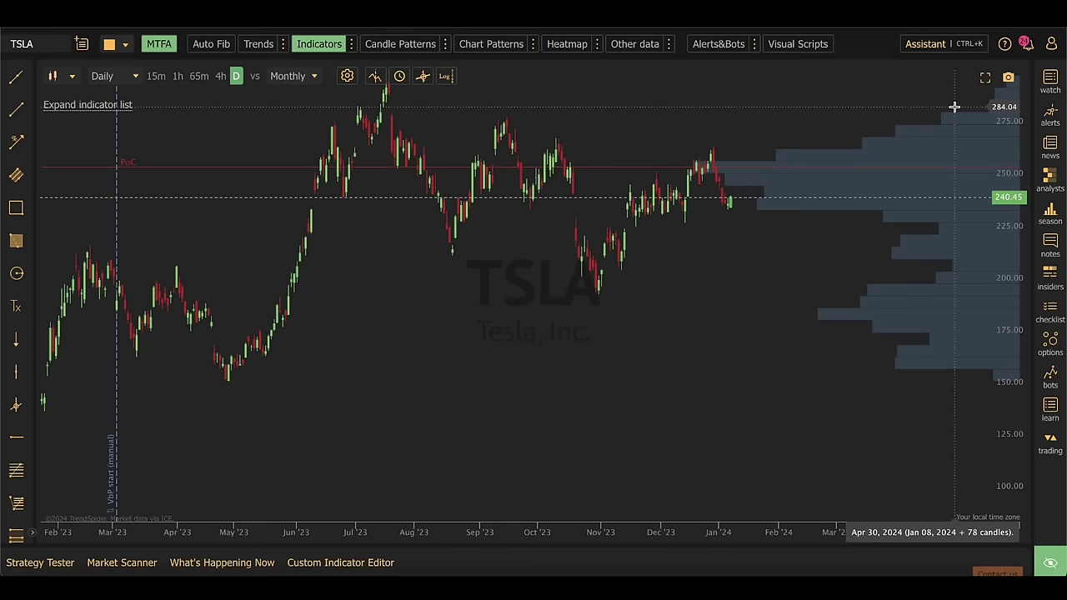
Draw a rectangle over the upper high-volume zone at about 234 to 264, from mid-March 2023 to early May 2024
left_click(15, 207)
left_click_drag(147, 149, 972, 209)
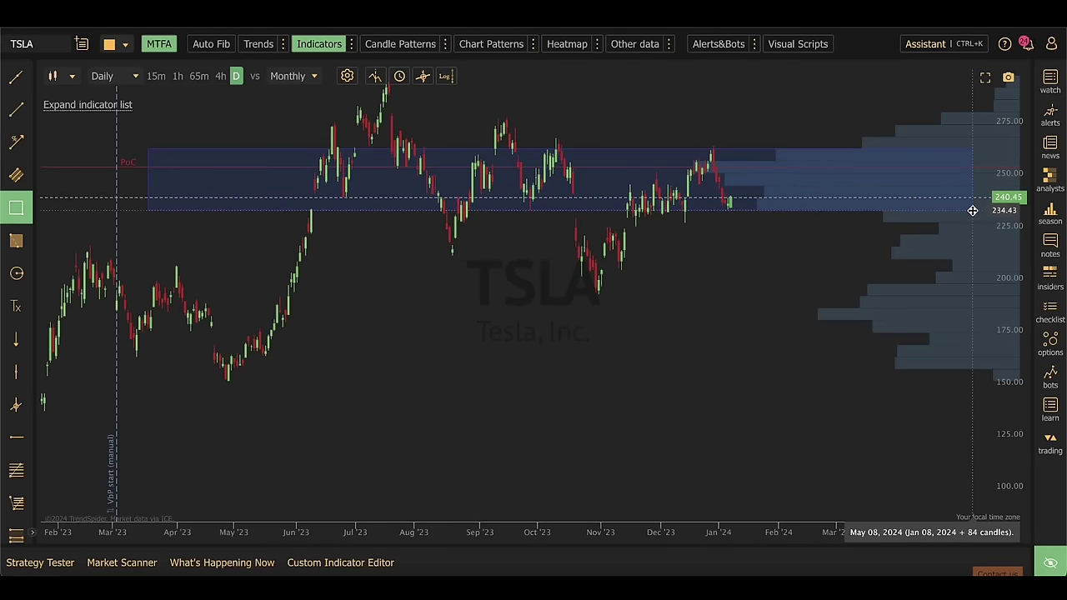
left_click(733, 100)
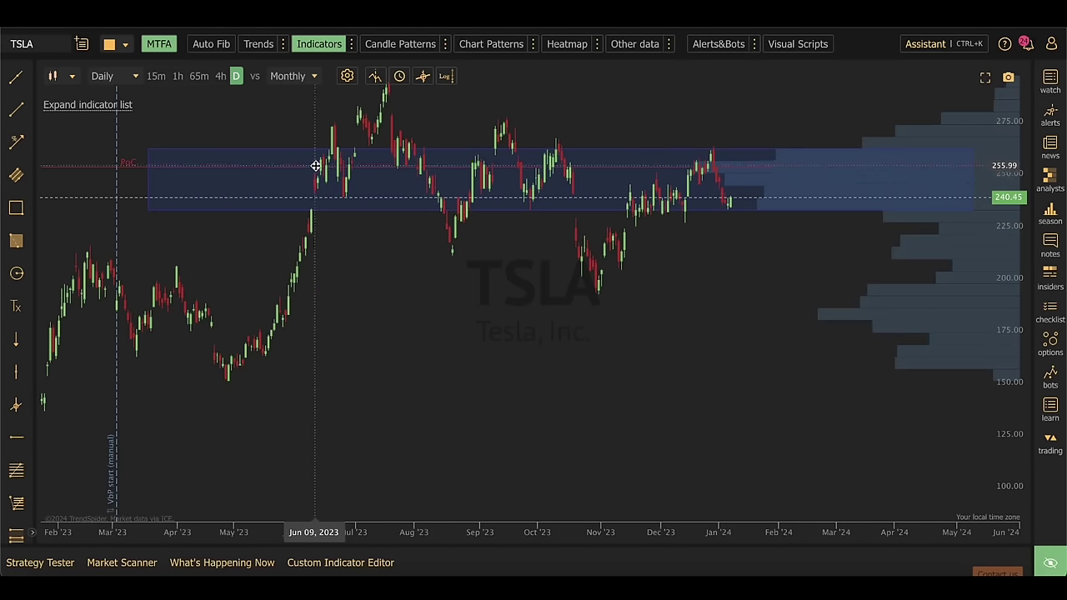
Draw a second rectangle over the lower high-volume zone at about 160 to 200, from early March 2023 to early May 2024
scroll(605, 334, "down", 3)
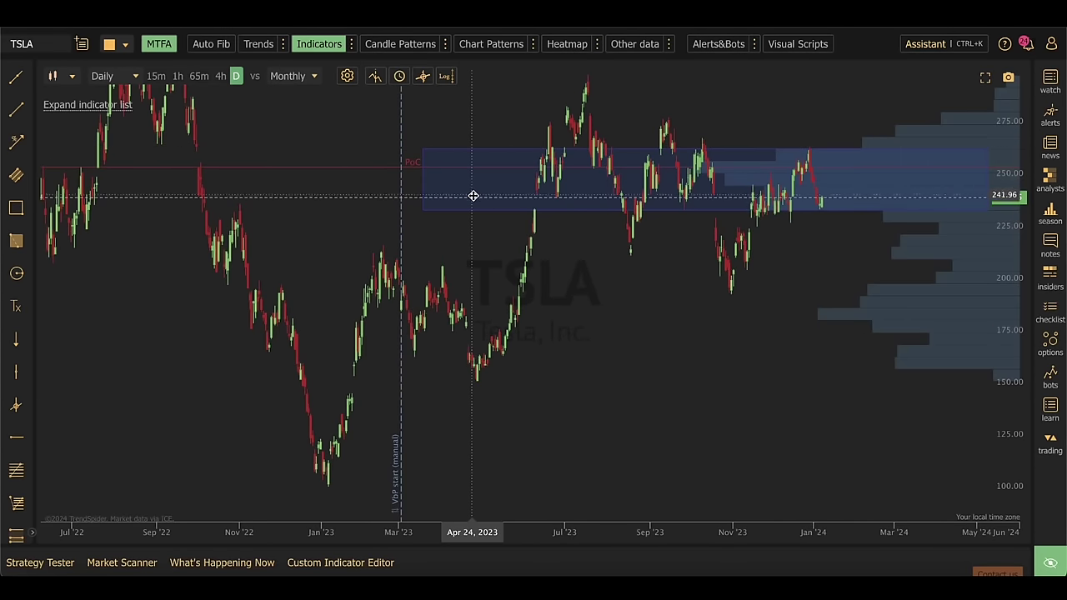
left_click(15, 207)
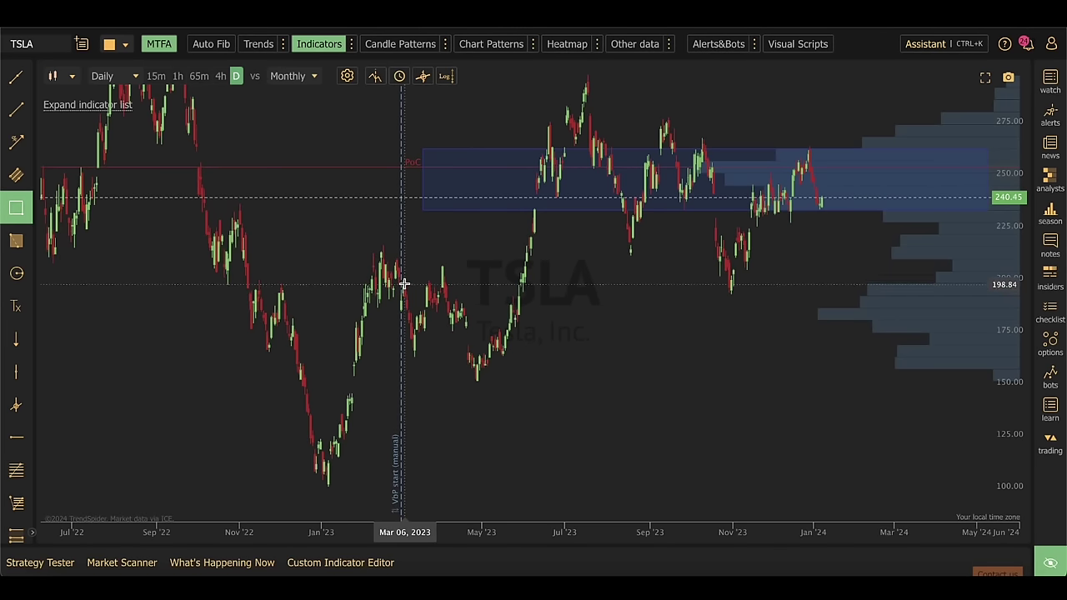
mouse_move(405, 281)
left_mouse_down()
mouse_move(821, 362)
mouse_move(905, 365)
left_mouse_up()
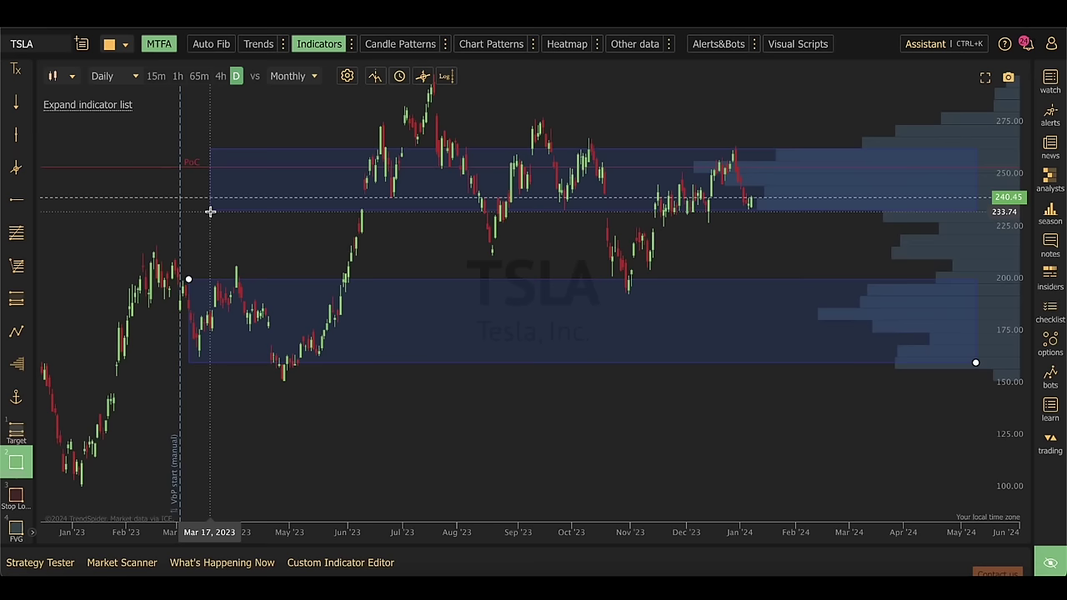
Mark the low-volume zones with green Take Profit rectangles, one at about 200 to 234 and one from about 264 upward
left_click_drag(211, 211, 975, 278)
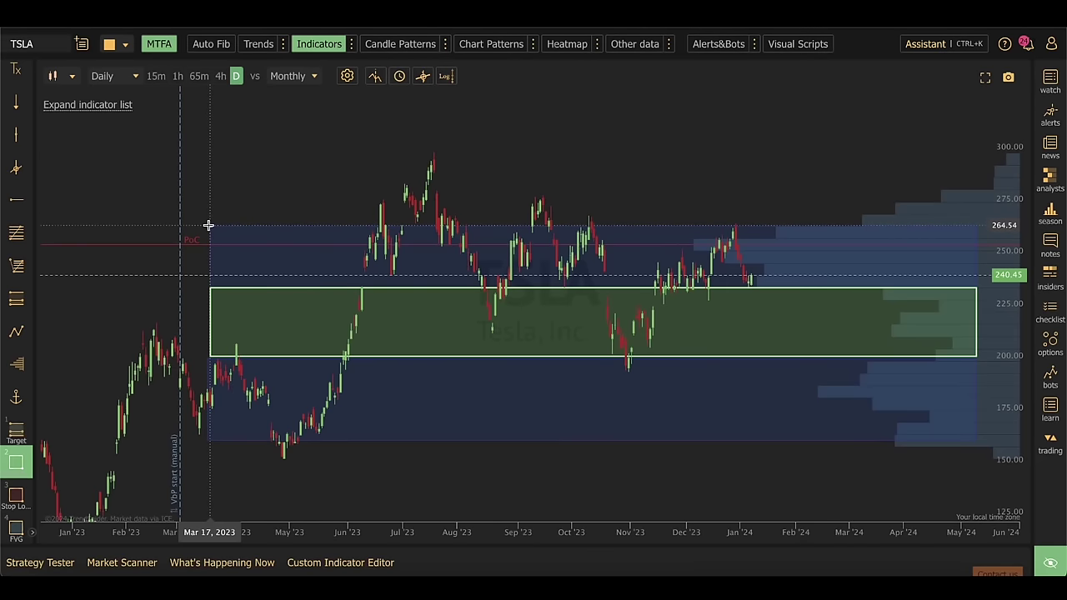
left_click_drag(209, 226, 972, 112)
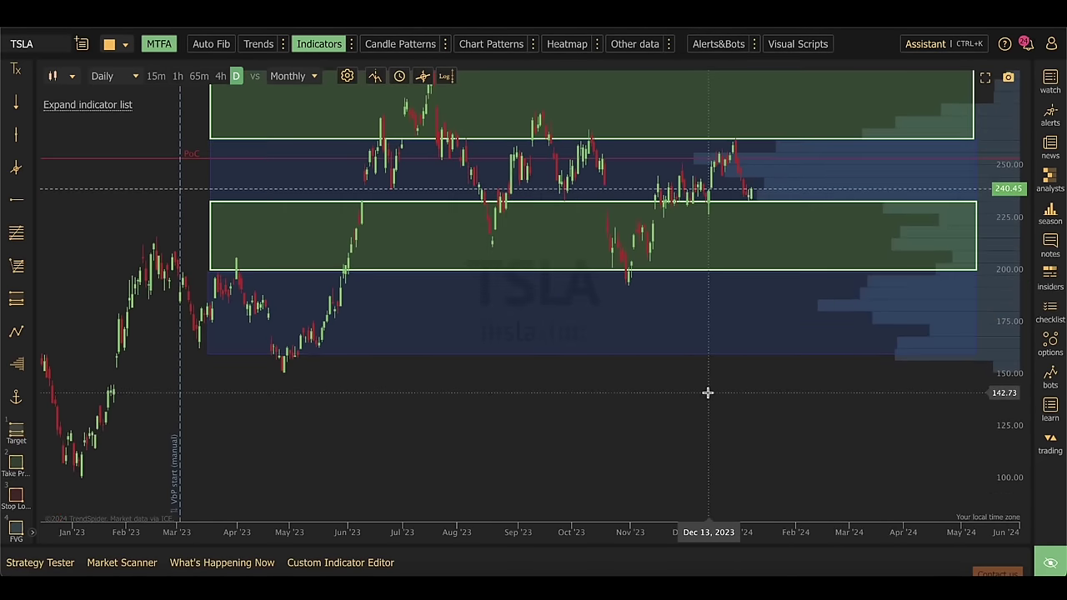
Draw a third green Take Profit rectangle below the lower high-volume zone, at about 110 to 160 from March 2023 to early May 2024
left_click(16, 462)
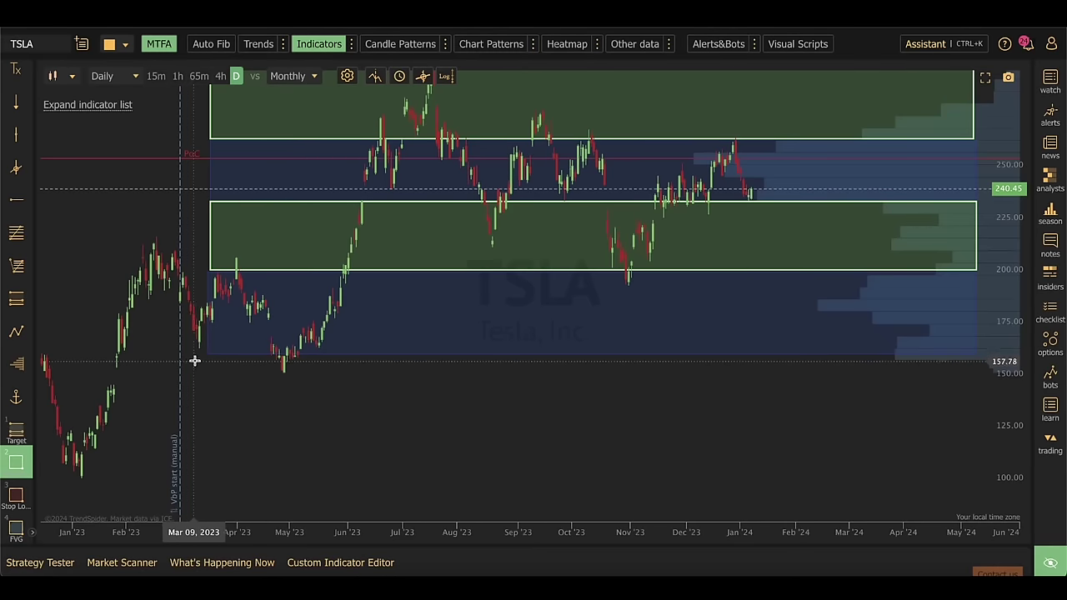
left_click_drag(207, 353, 975, 457)
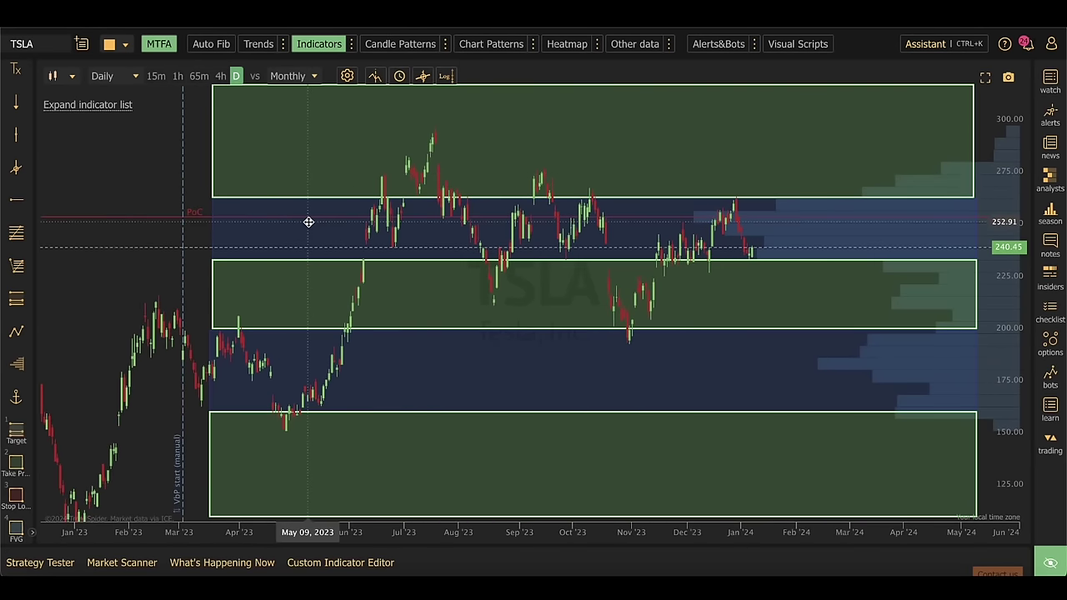
scroll(307, 219, "down", 2)
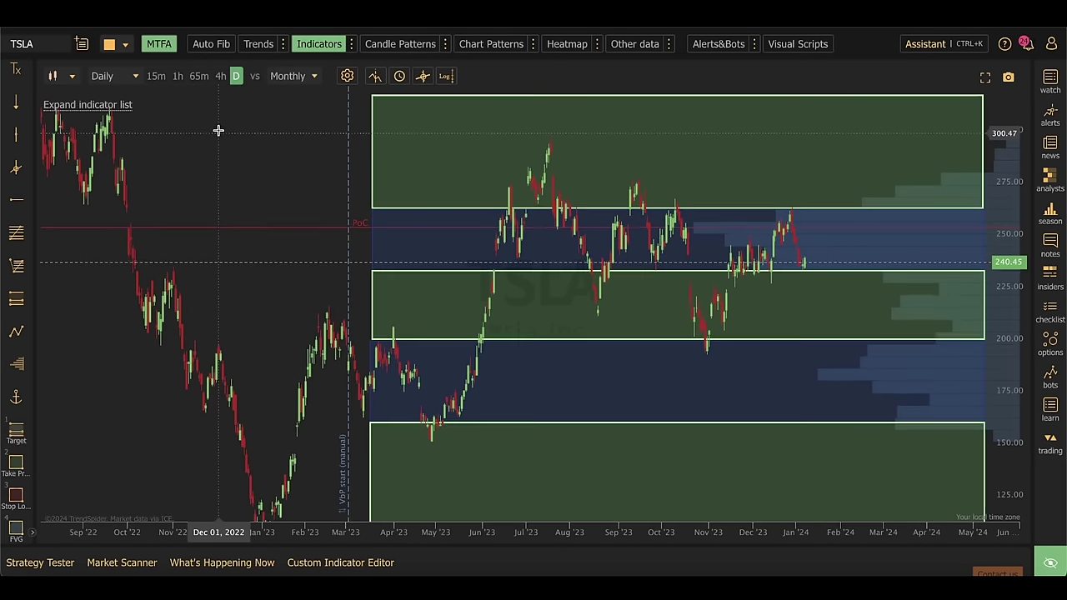
left_click_drag(1008, 159, 1006, 180)
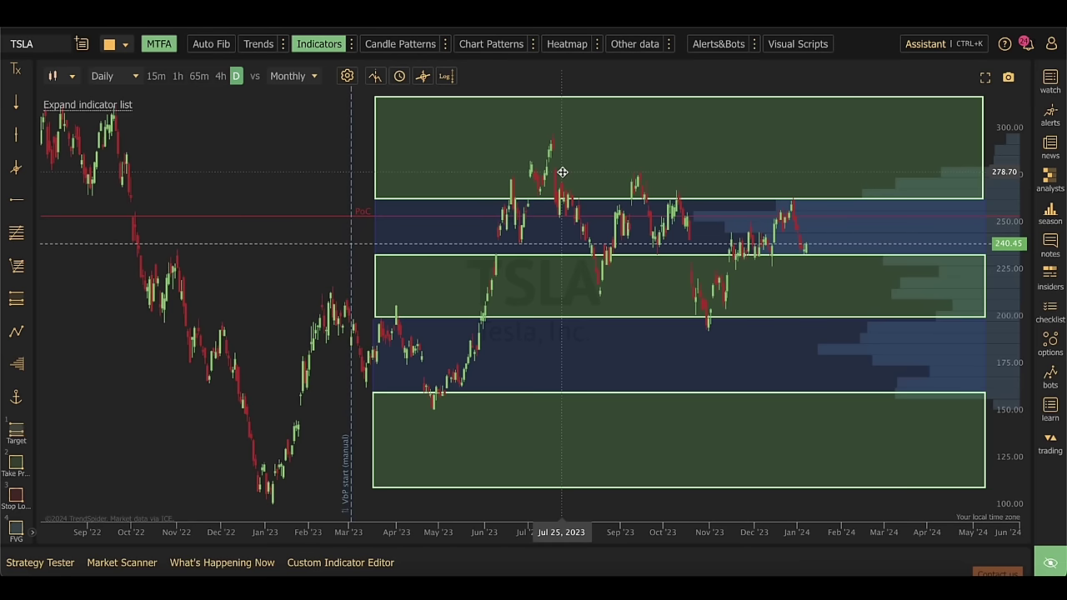
Measure the price rise across the 200 to 234 low-volume zone from May 31 to June 8, 2023
scroll(562, 171, "up", 3)
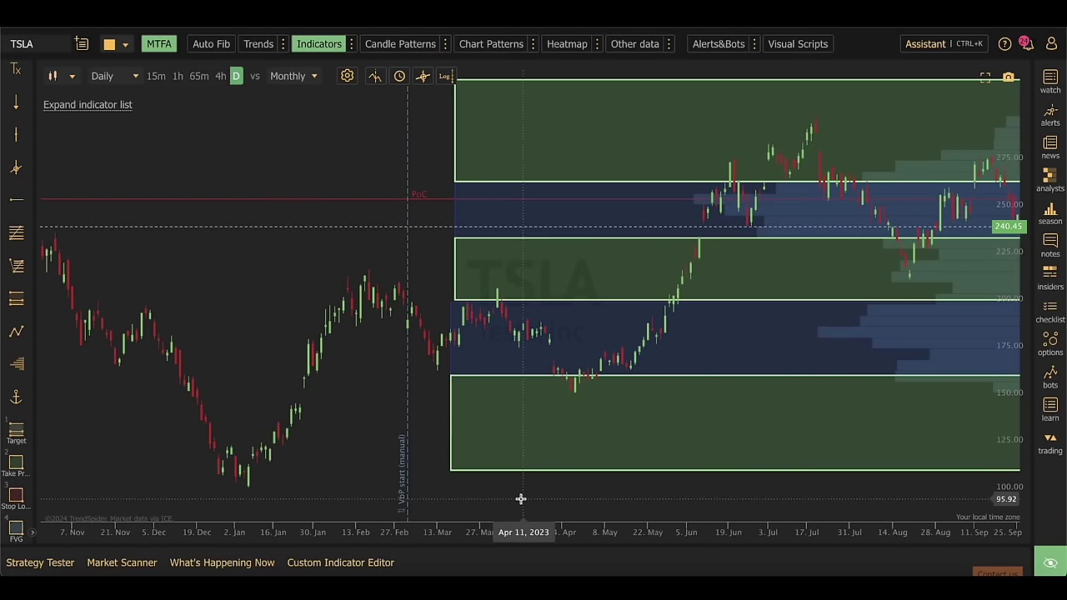
left_click_drag(520, 500, 465, 488)
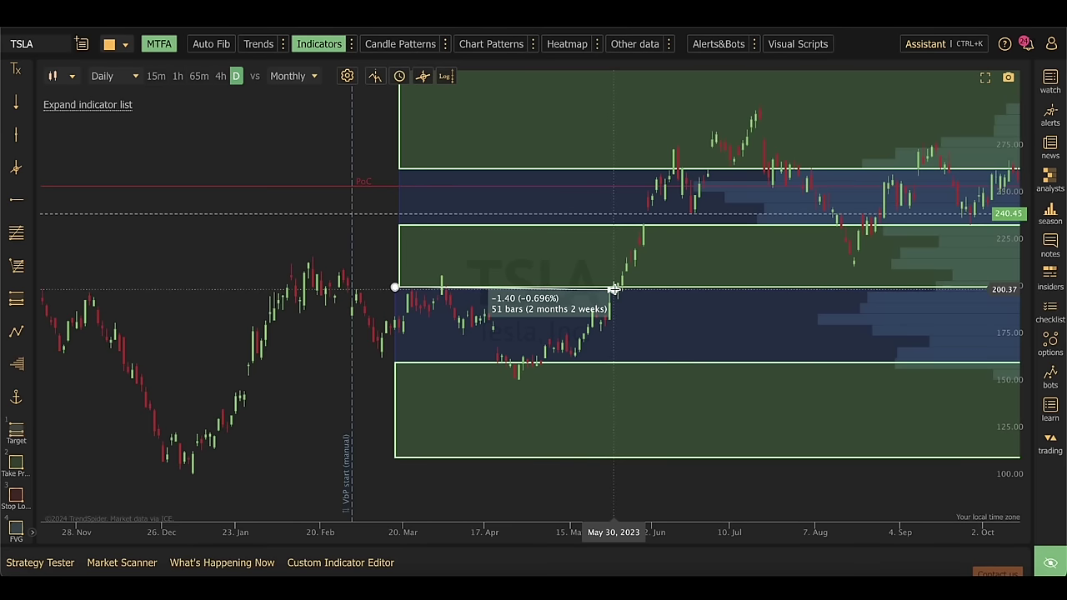
left_click(595, 288)
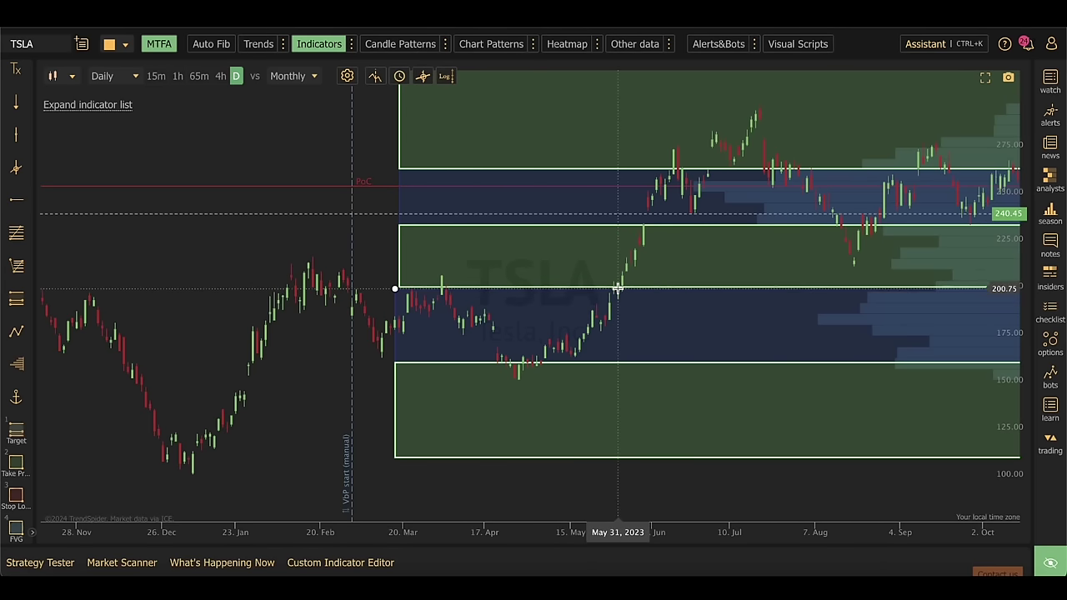
left_click(617, 288)
left_click(646, 223)
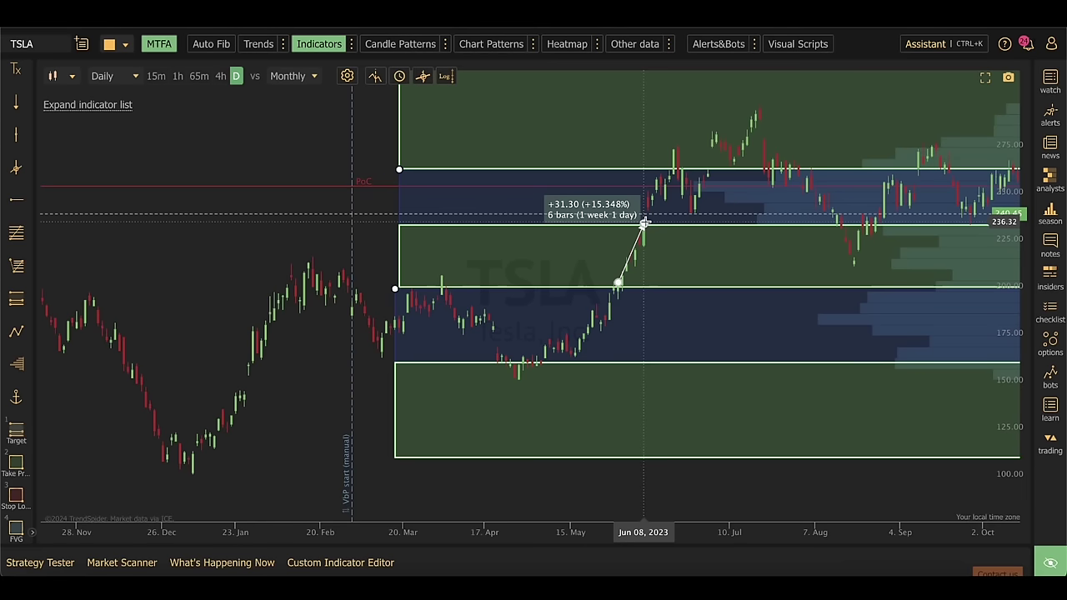
scroll(646, 223, "up", 2)
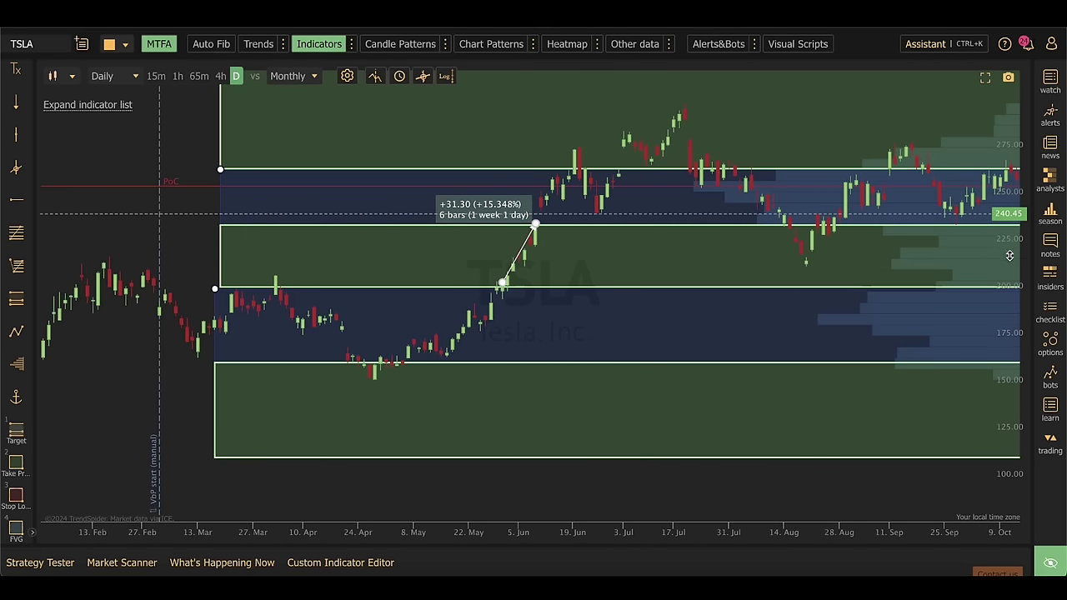
scroll(1009, 256, "up", 3)
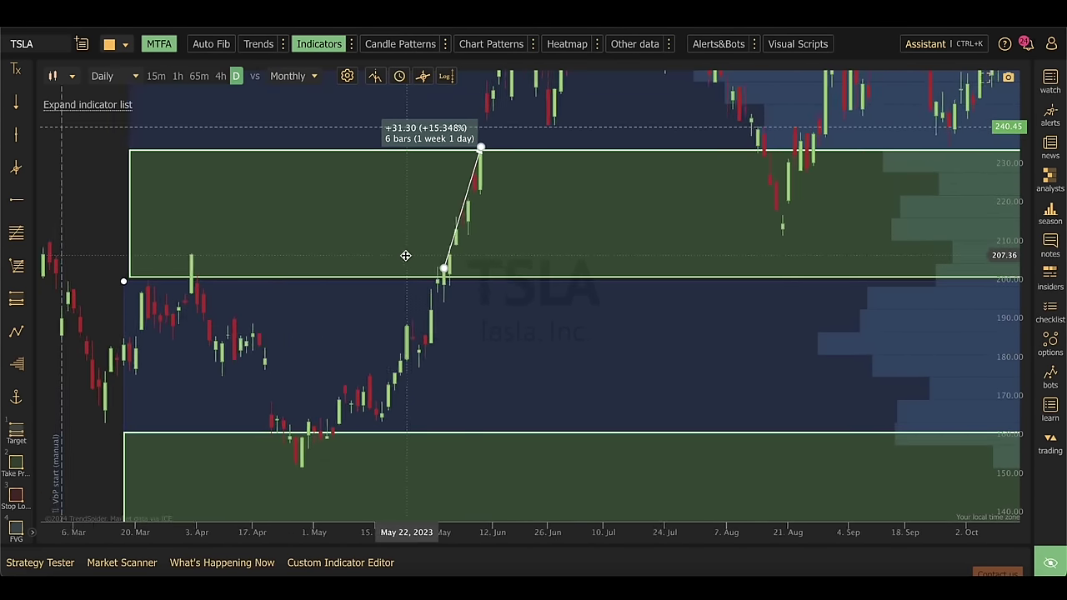
Measure the mid-August 2023 drop into the low-volume zone to its August 21 low, and the rebound to August 23
scroll(405, 256, "right", 5)
scroll(405, 256, "left", 4)
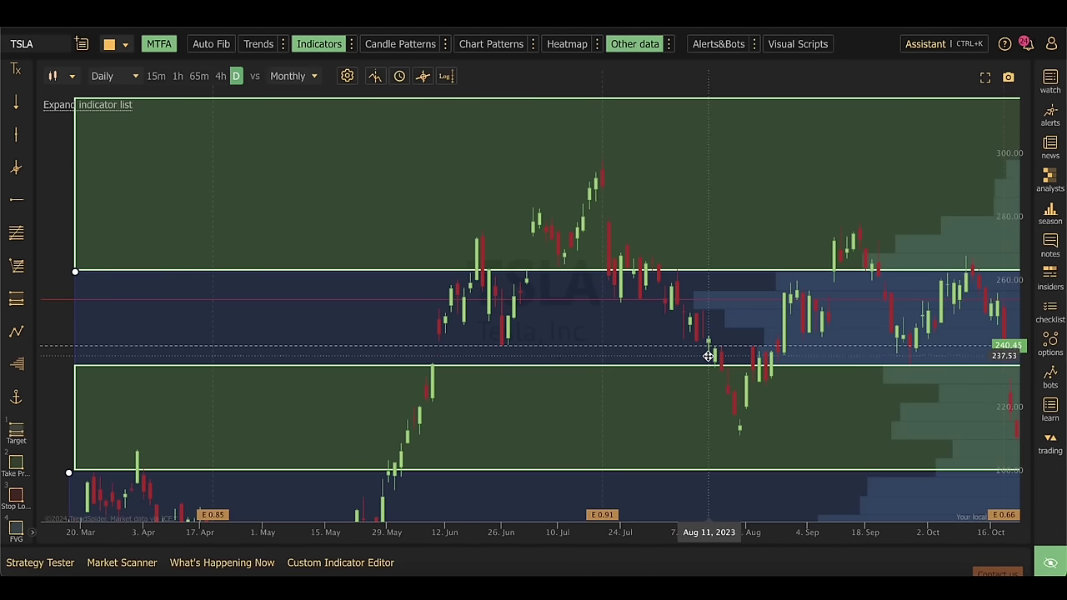
left_click_drag(809, 81, 615, 5)
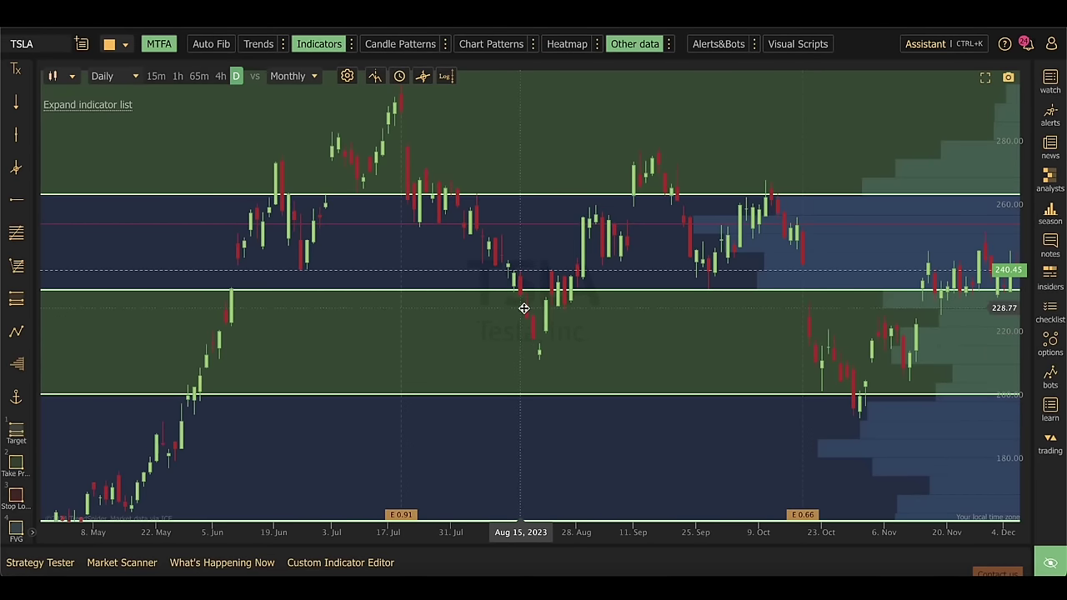
left_click_drag(514, 285, 542, 353)
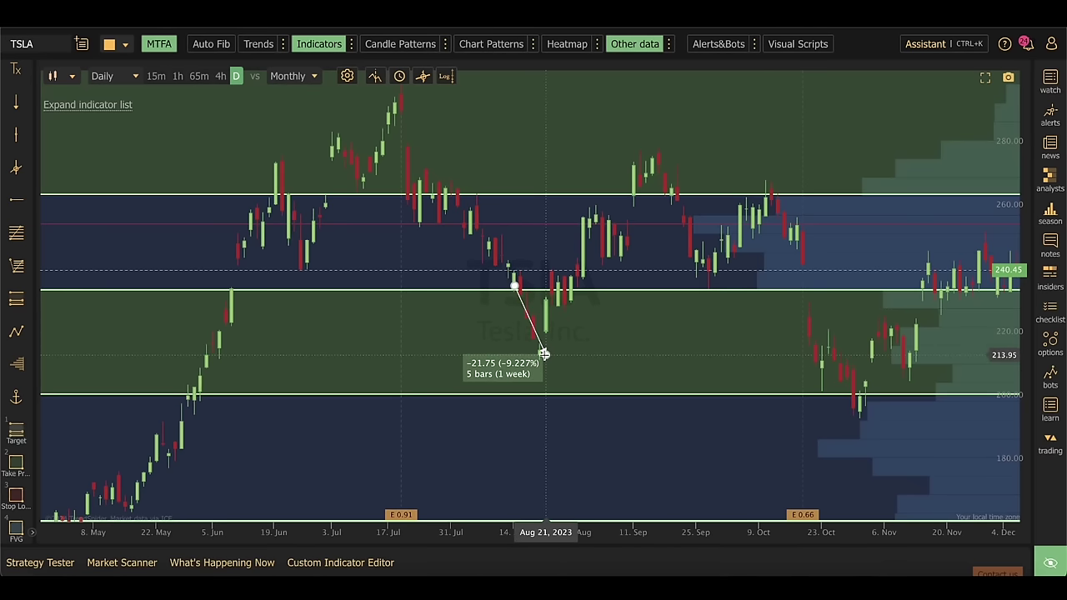
left_click(543, 354)
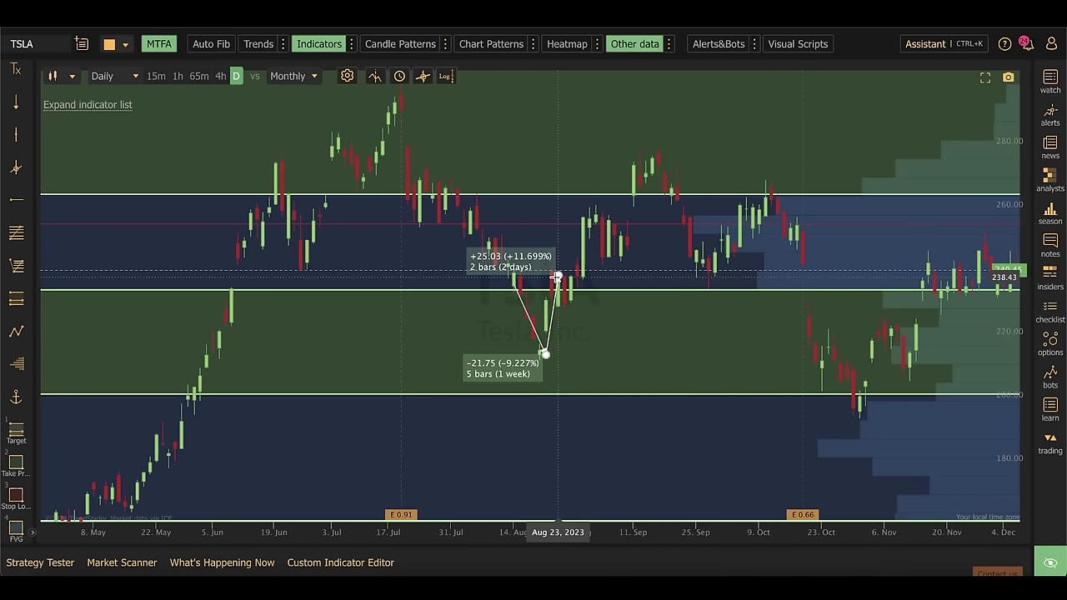
left_click(556, 276)
Try measuring the rise to the July 19, 2023 peak, and delete the two August measurement lines
left_click(321, 207)
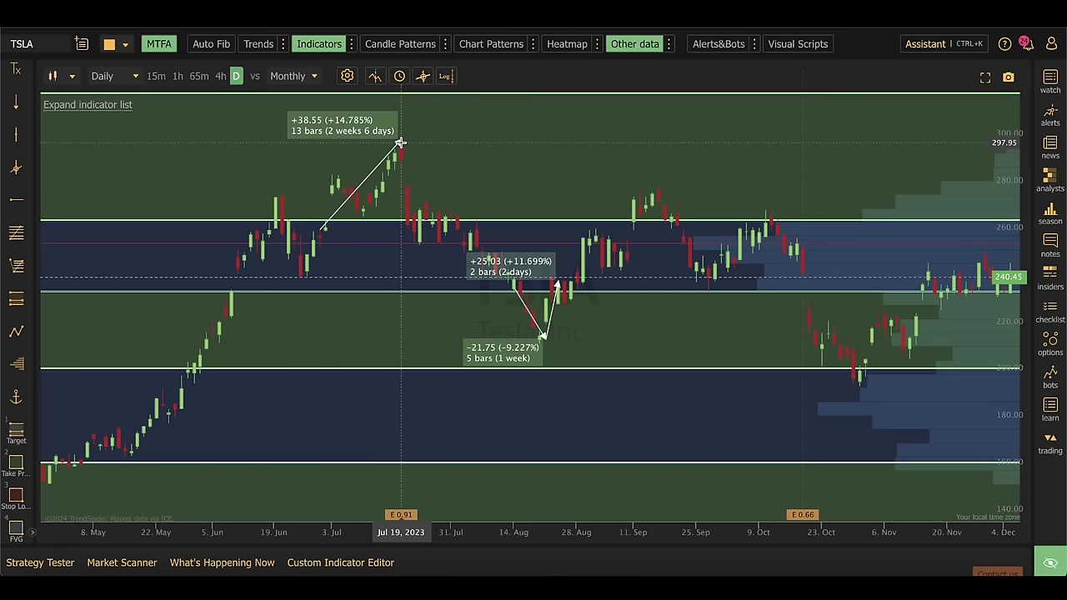
key("Escape")
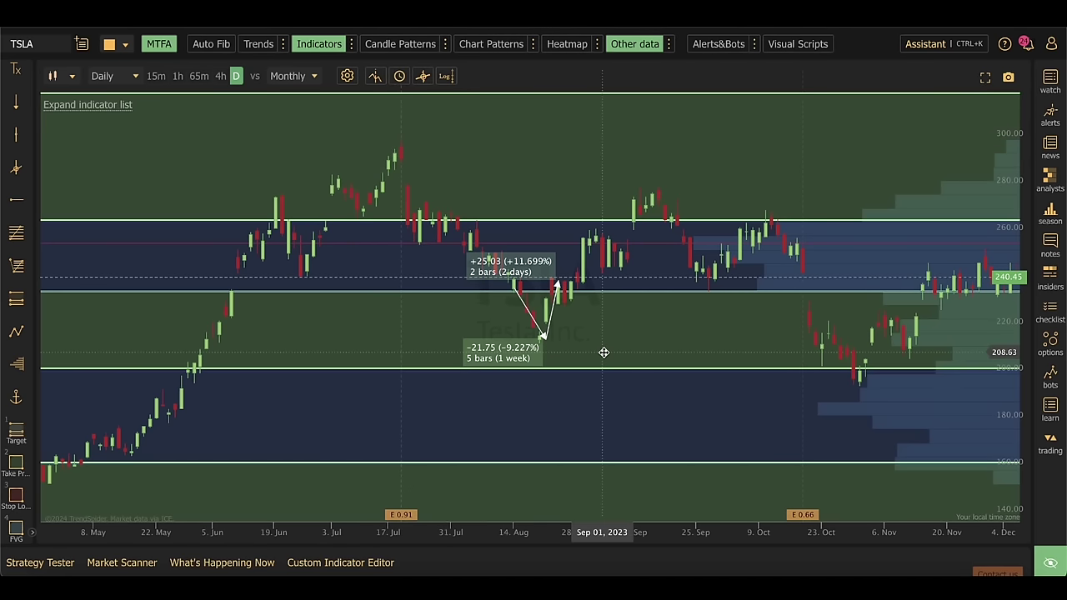
left_click(548, 315)
key("Delete")
left_click(551, 315)
key("Delete")
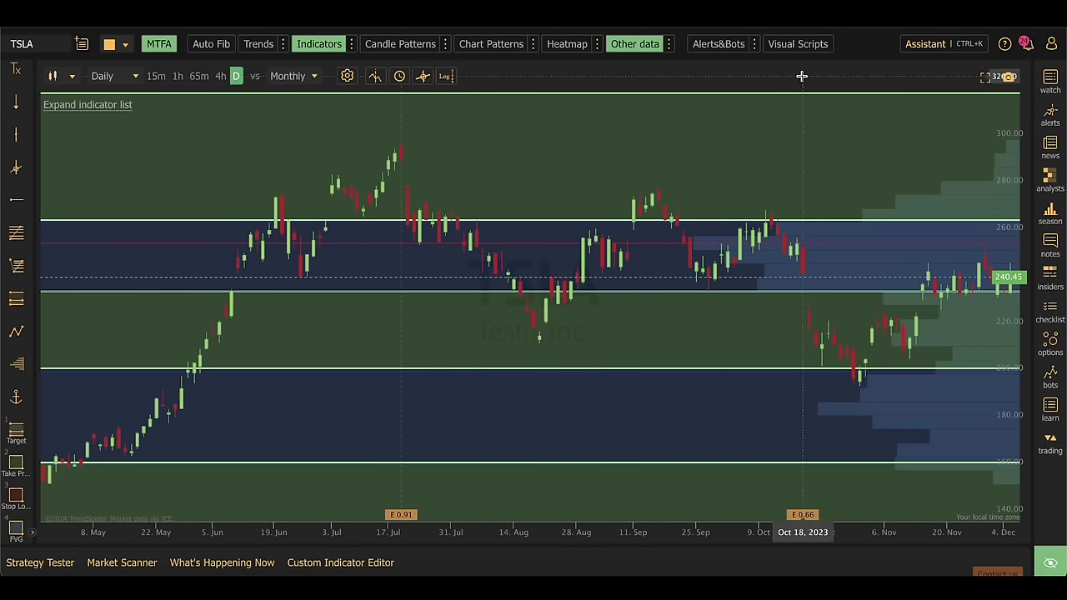
Examine price action from October 2023 to January 2024 against the upper high-volume zone and the low-volume zone beneath it
left_click_drag(739, 91, 478, 59)
left_click_drag(1015, 350, 1014, 195)
scroll(905, 250, "up", 3)
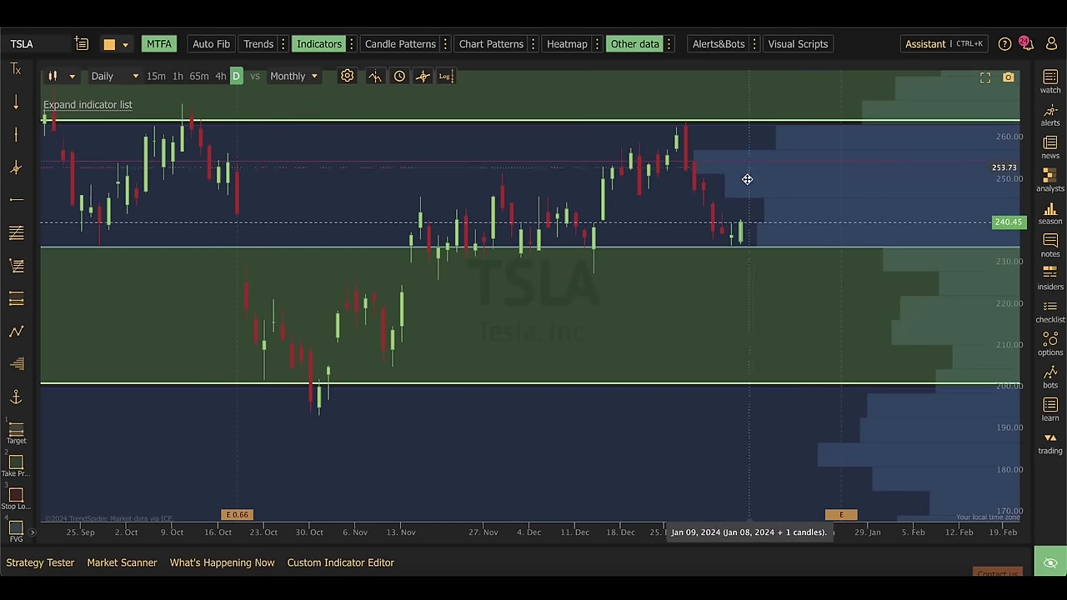
scroll(871, 335, "down", 3)
left_click_drag(1015, 175, 1011, 225)
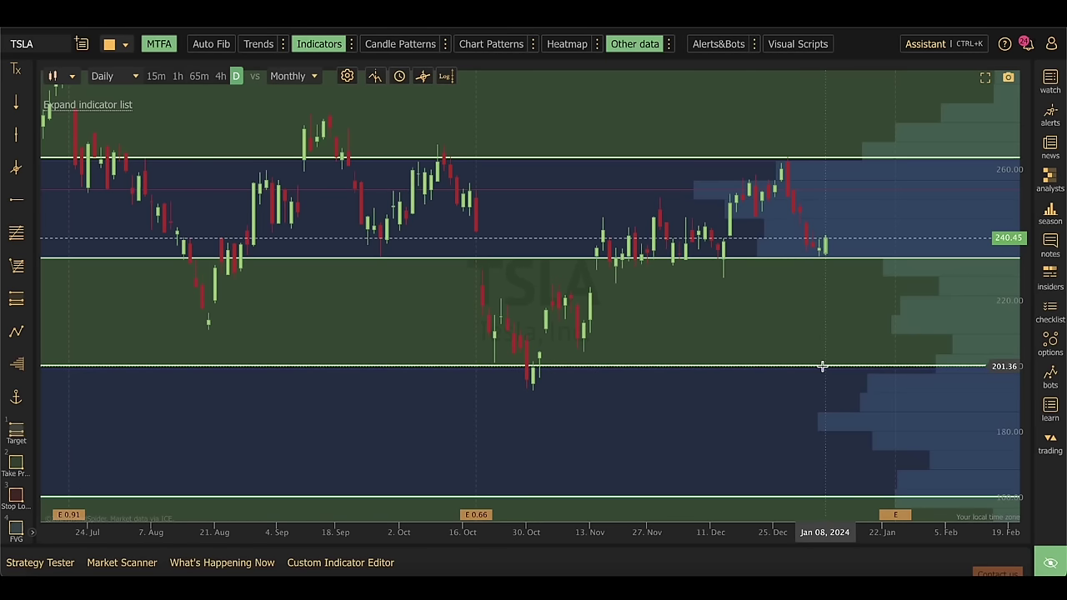
Remove all the blue and green volume-zone rectangles from the TSLA chart
scroll(821, 366, "down", 2)
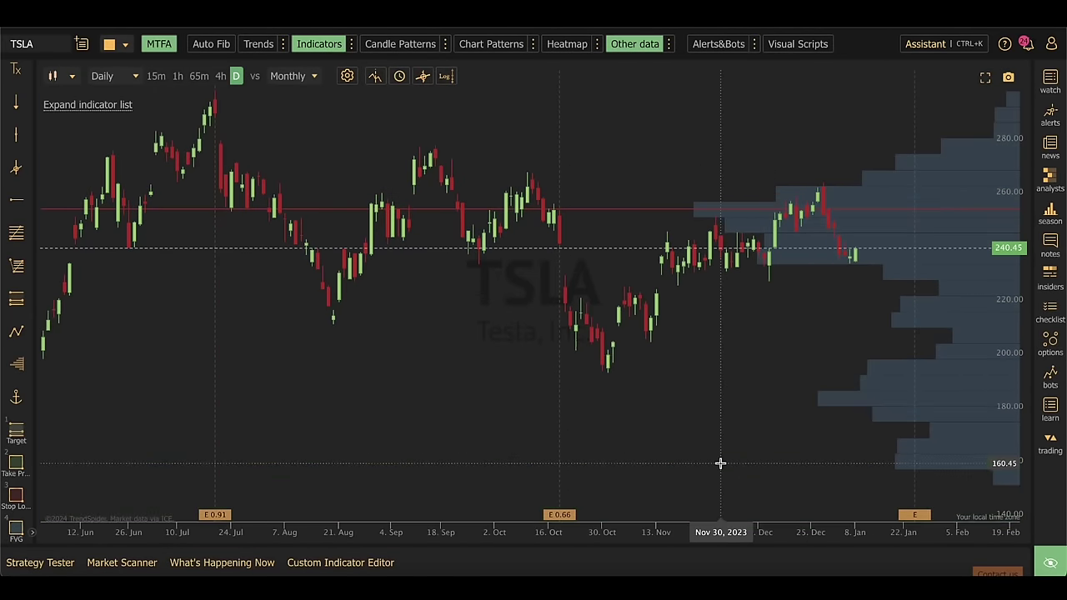
scroll(698, 422, "down", 3)
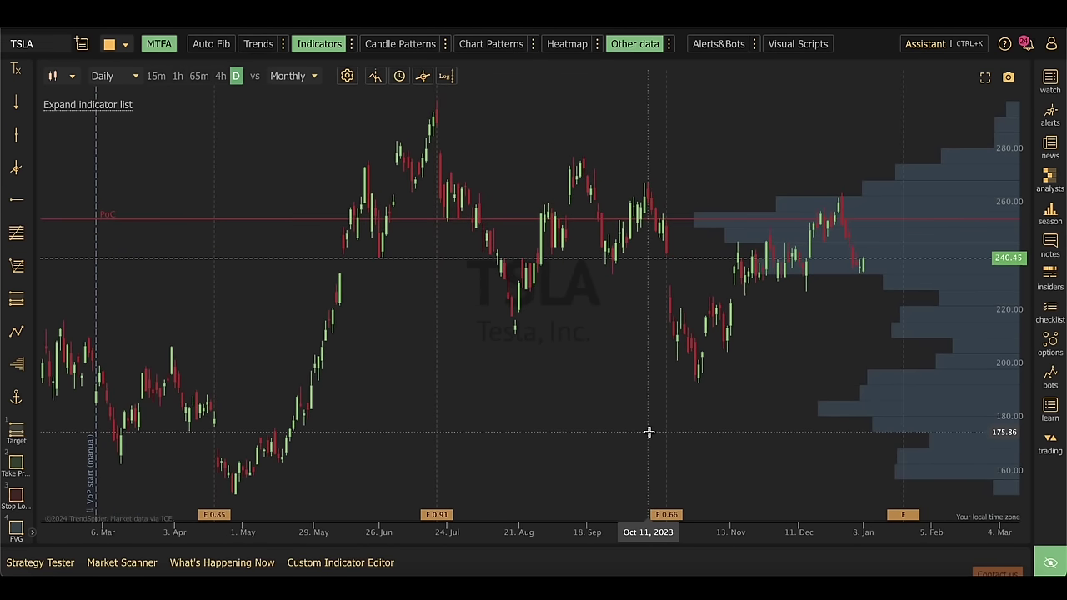
scroll(649, 432, "up", 3)
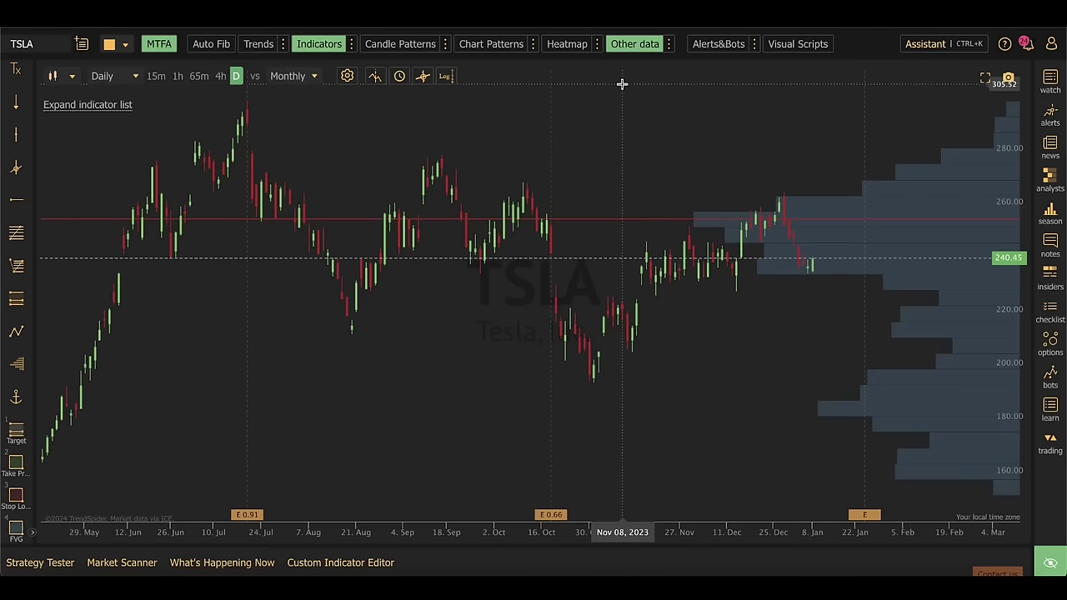
Hide the earnings markers and show the OB (28, Close) order block indicator on the daily timeframe
left_click(313, 44)
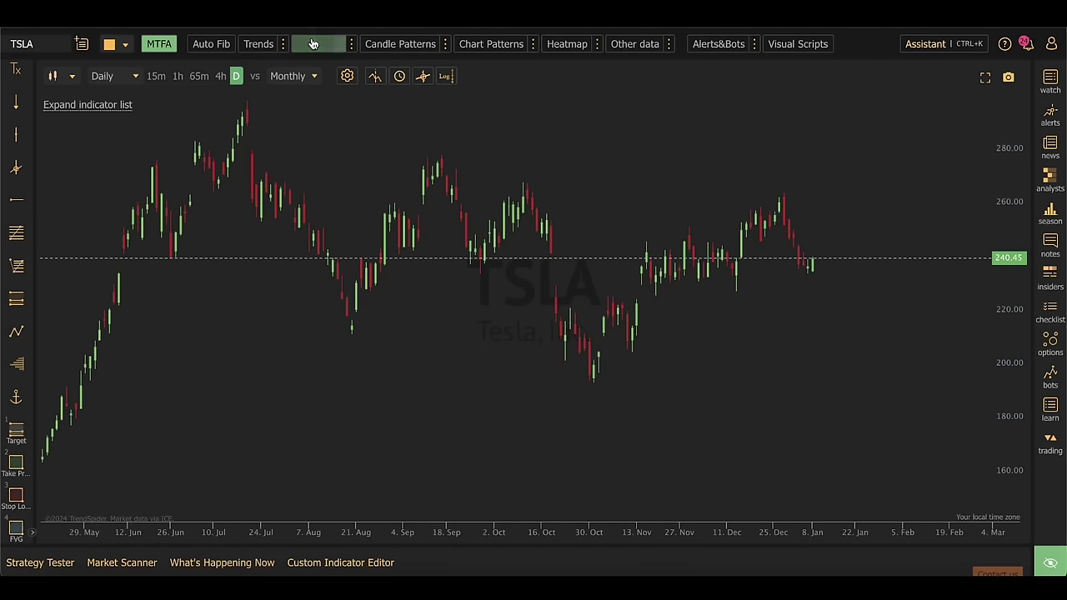
left_click(313, 44)
left_click(81, 103)
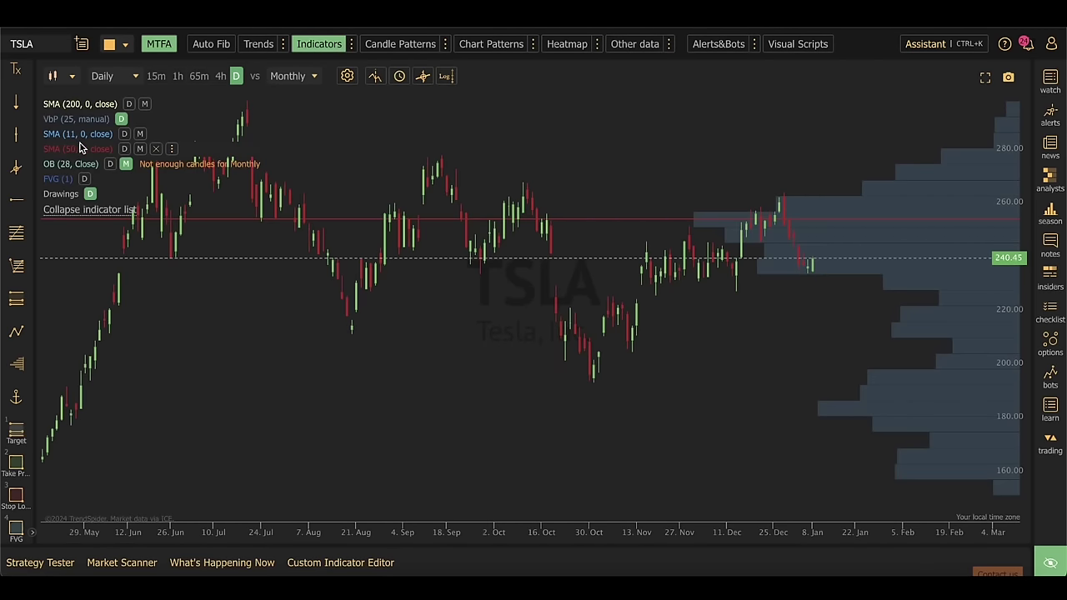
left_click(110, 164)
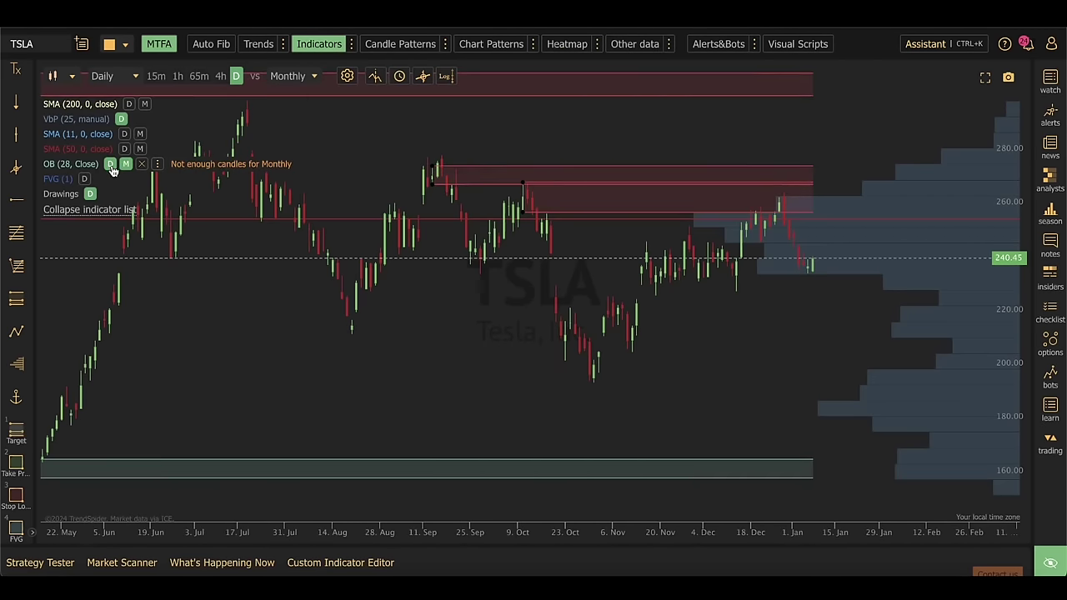
left_click(89, 210)
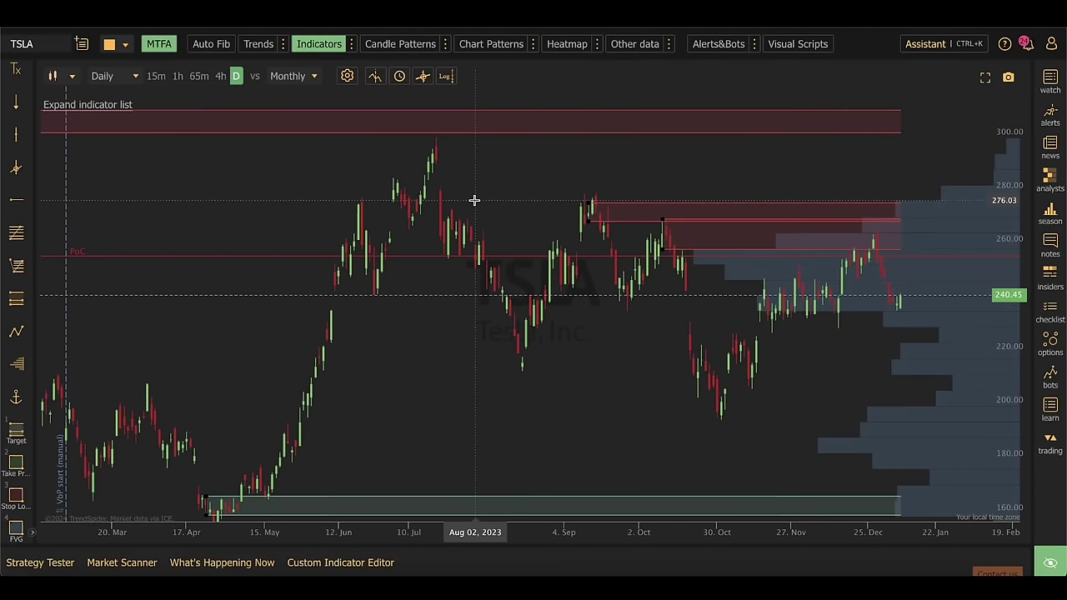
Examine the red order blocks, from the one starting in August 2022 to those starting in September and October 2023
scroll(473, 200, "down", 5)
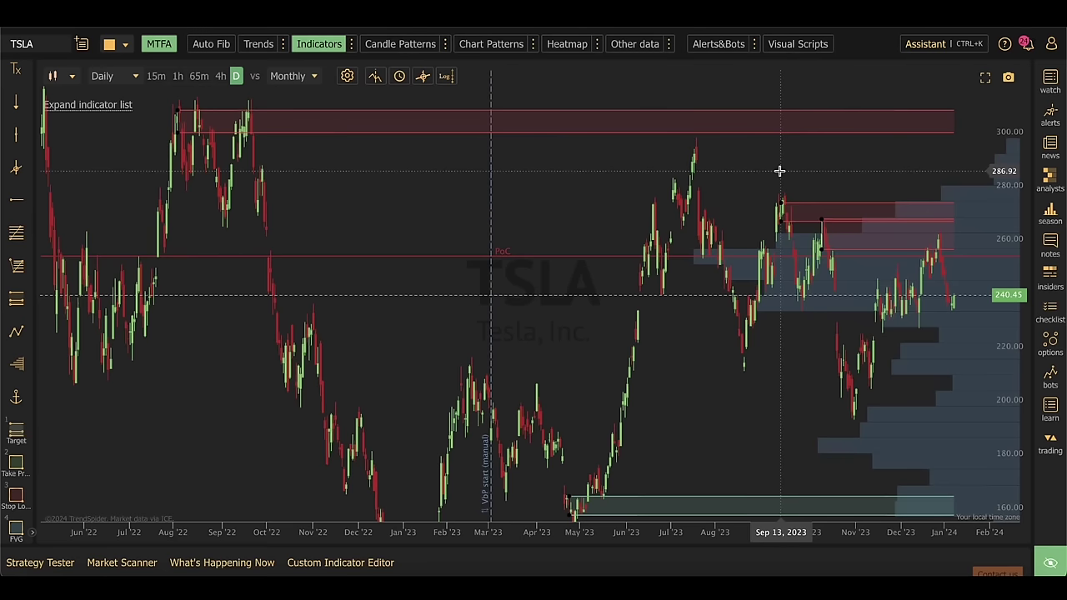
scroll(778, 172, "down", 1)
left_click_drag(1013, 133, 1011, 188)
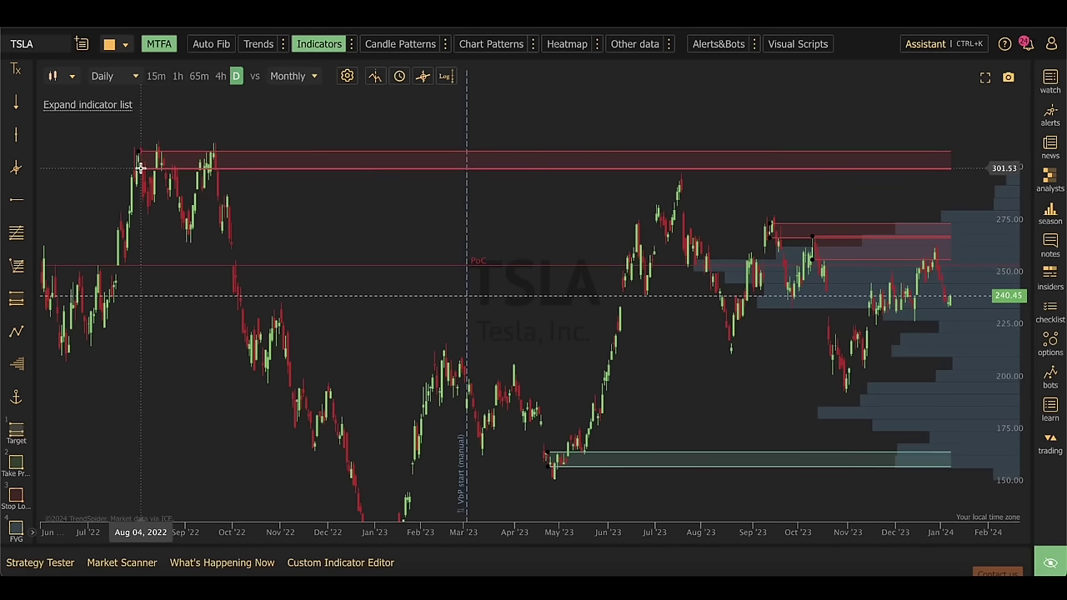
left_click_drag(139, 150, 142, 155)
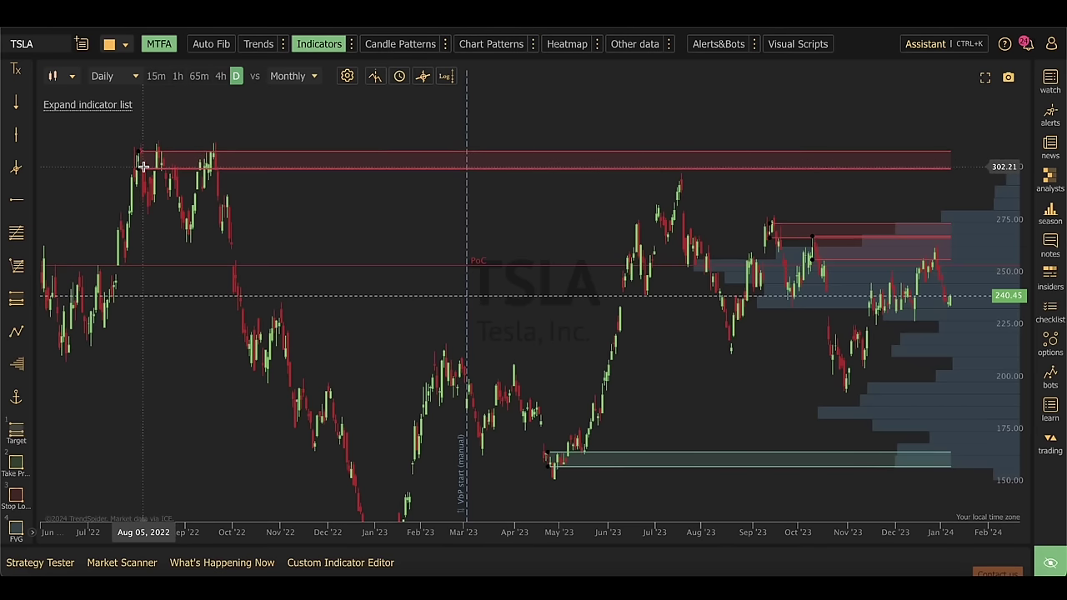
scroll(255, 209, "up", 5)
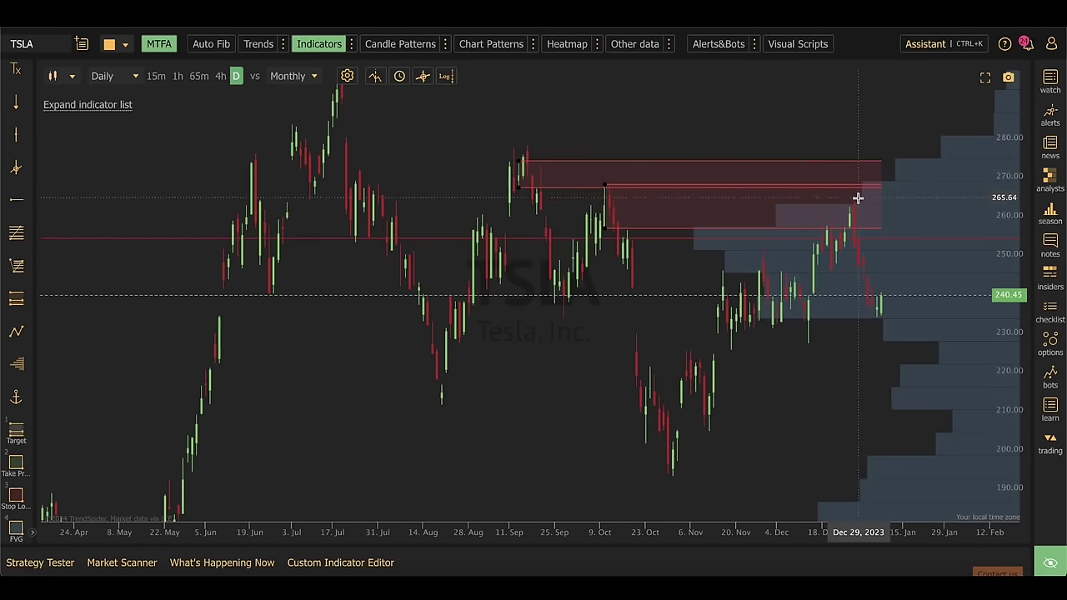
Examine the green order block starting in late April 2023 and compare all order blocks with the Volume by Price profile
left_click_drag(812, 402, 793, 179)
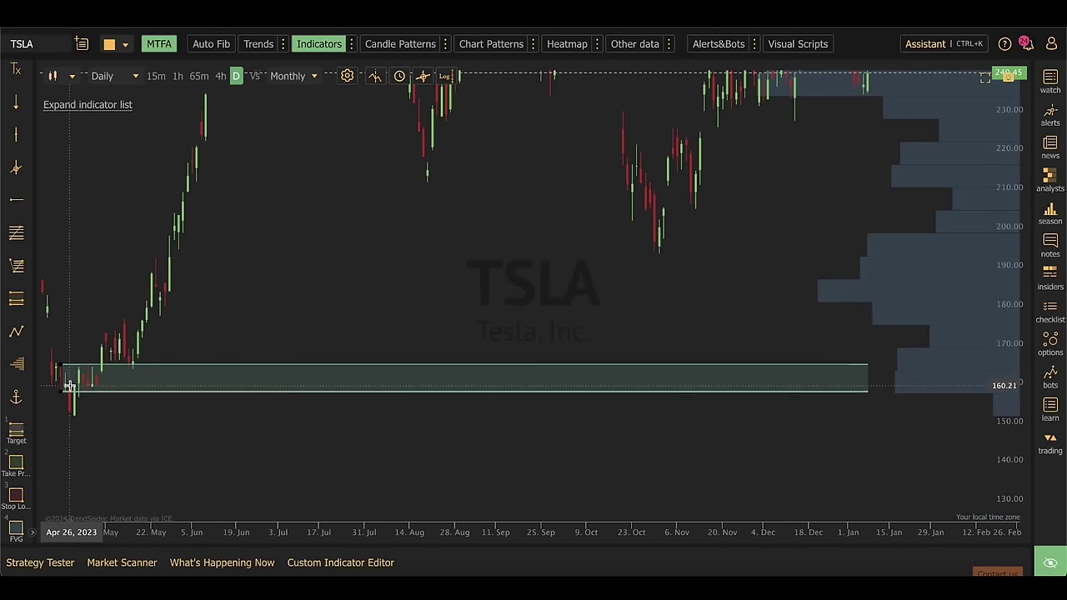
scroll(453, 345, "down", 5)
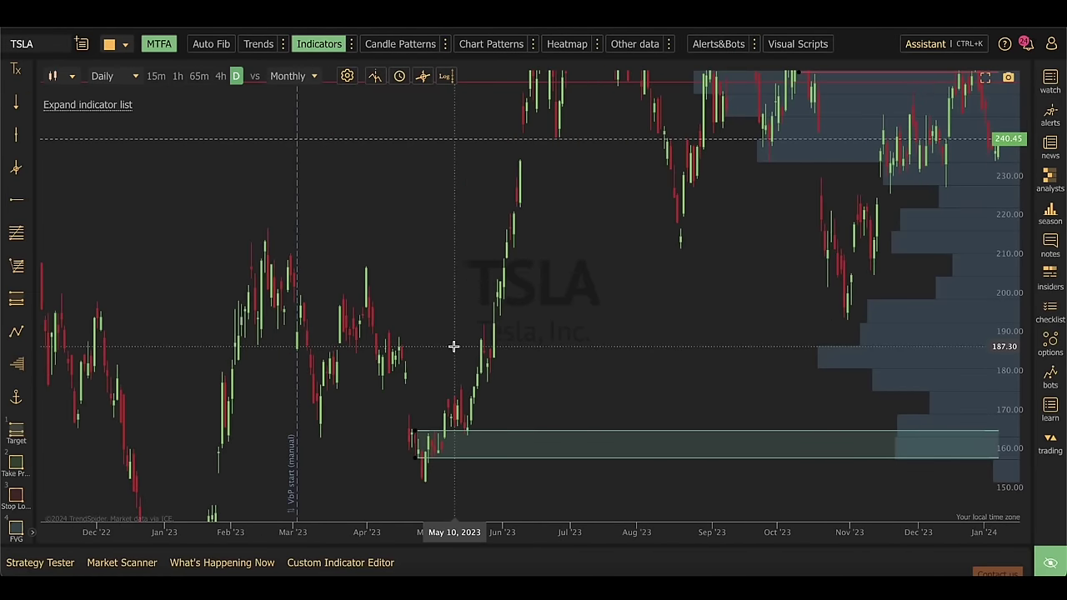
left_click_drag(1016, 173, 1015, 216)
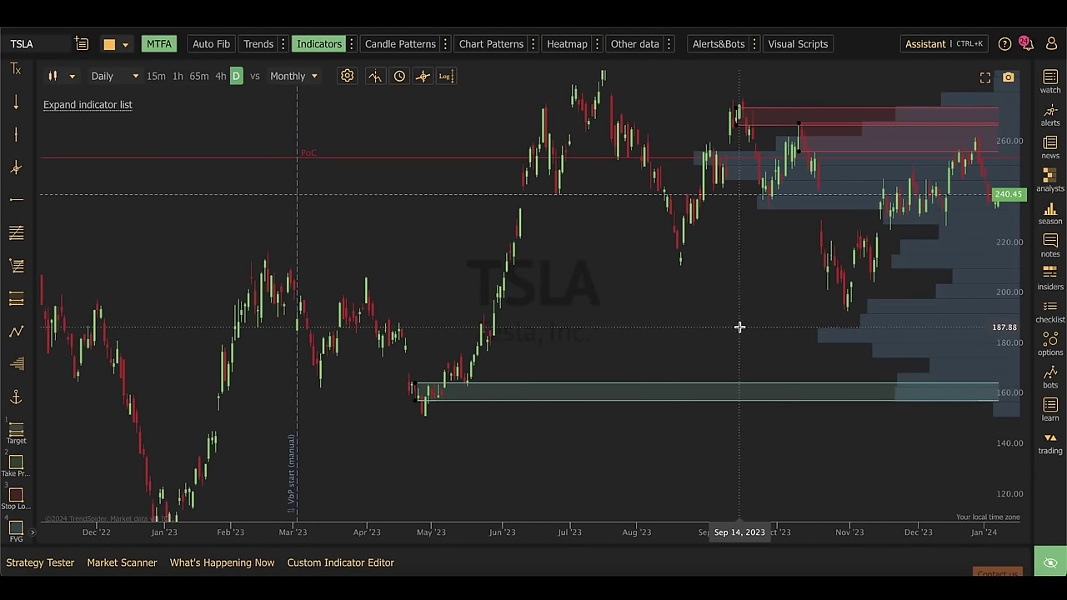
left_click_drag(738, 326, 551, 404)
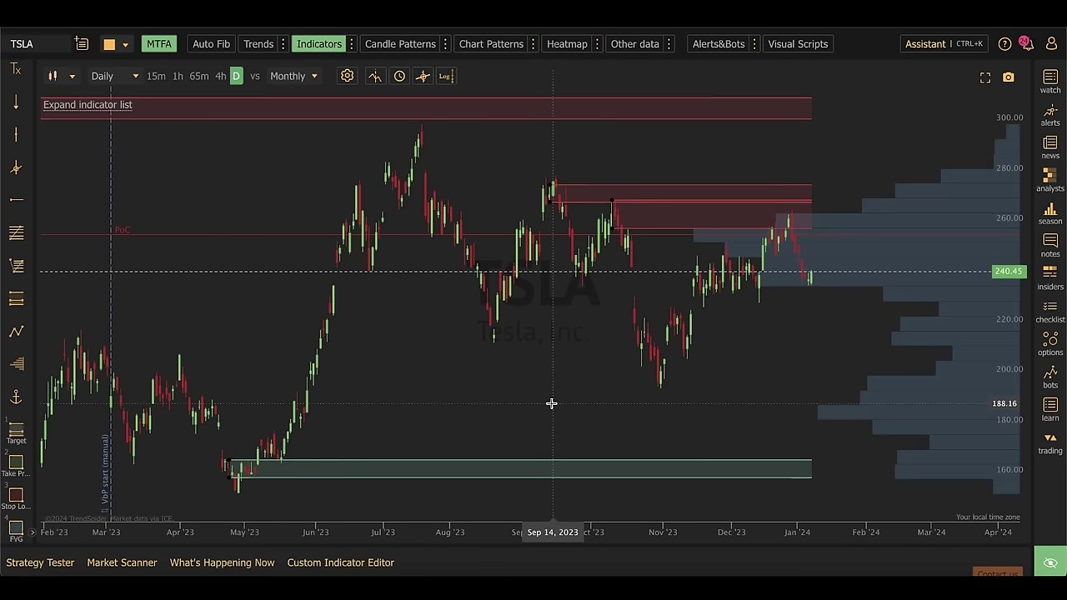
scroll(755, 319, "up", 5)
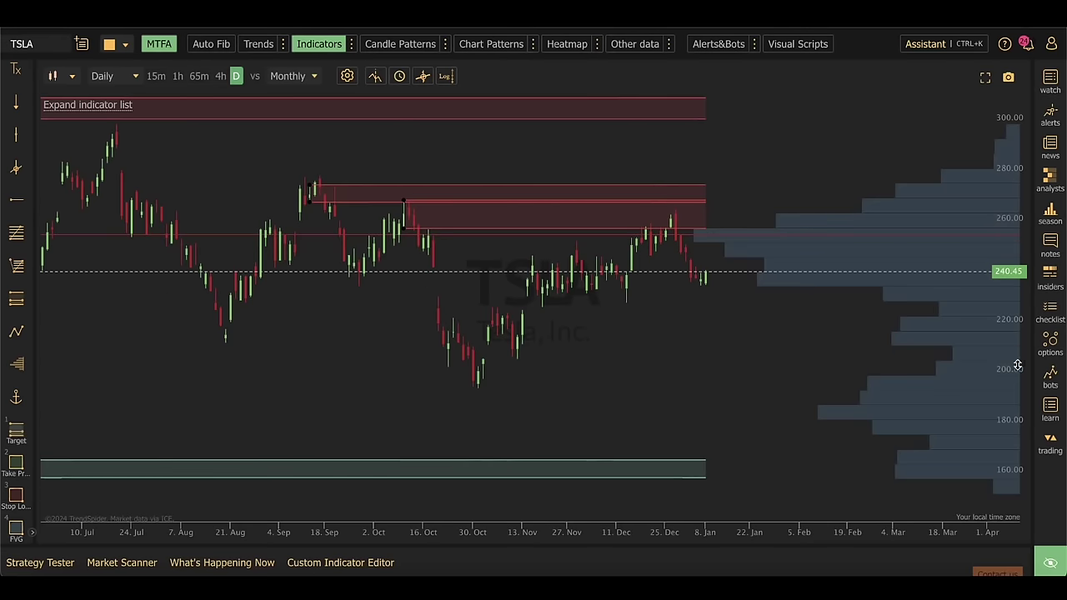
Measure the price drop from the October 2023 order block high down to the low at the start of November 2023
left_click_drag(1003, 362, 1003, 183)
scroll(786, 264, "up", 2)
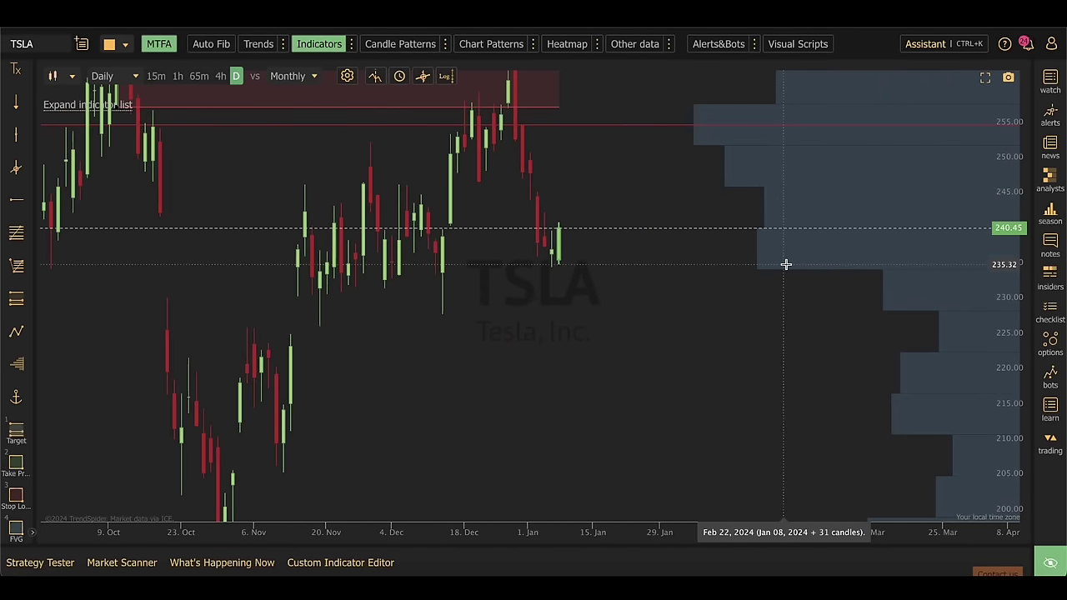
left_click_drag(767, 109, 997, 154)
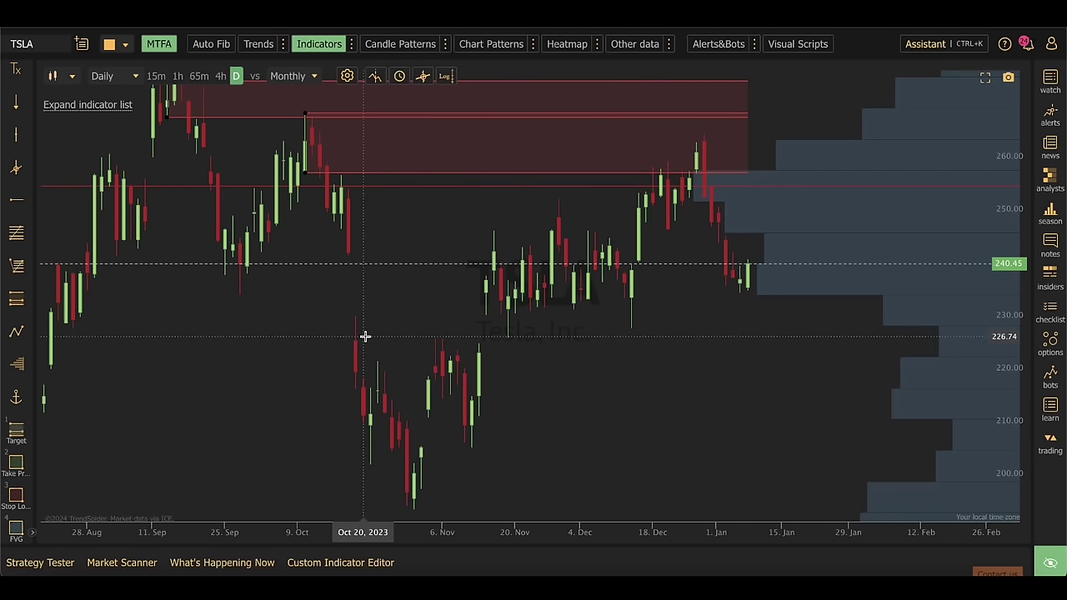
left_click_drag(311, 115, 421, 502)
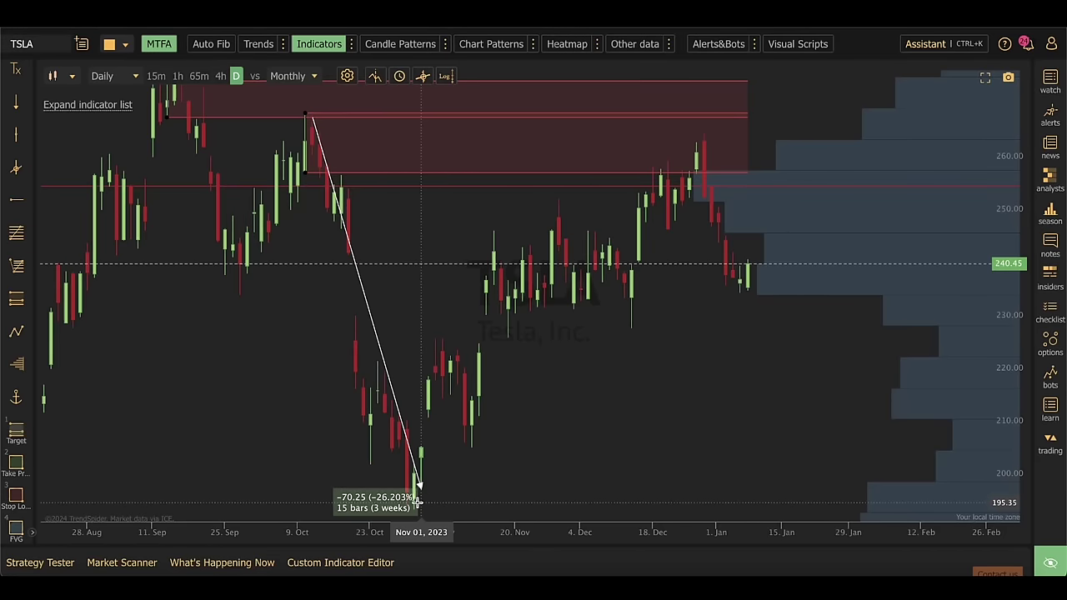
left_click(387, 384)
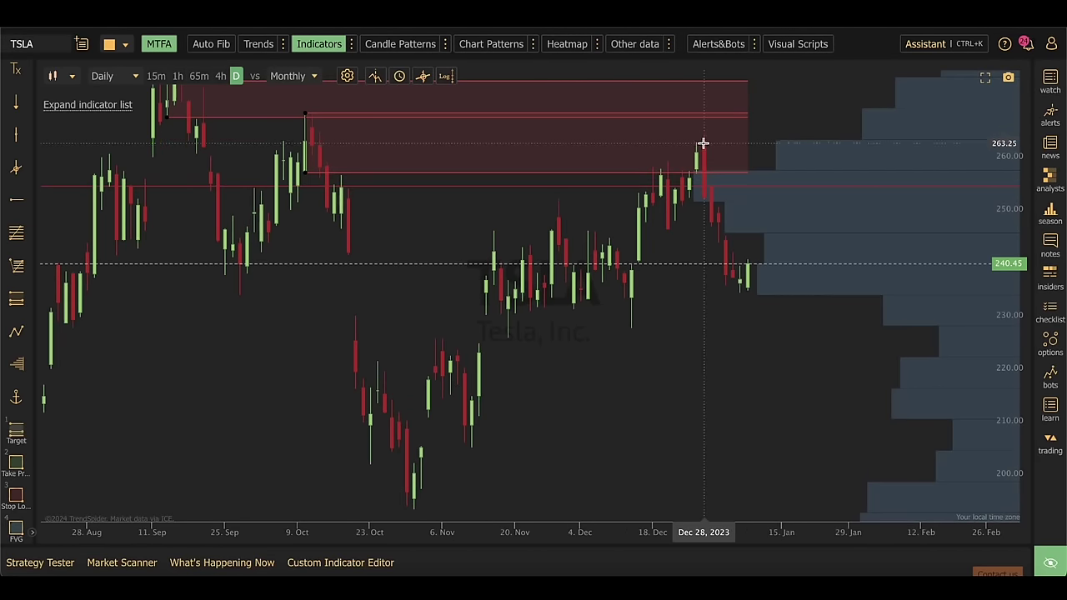
Draw a parallel channel over the October 2023 order block, spanning its upper and lower edges from 10 October to early January 2024
scroll(764, 143, "up", 3)
scroll(815, 149, "up", 2)
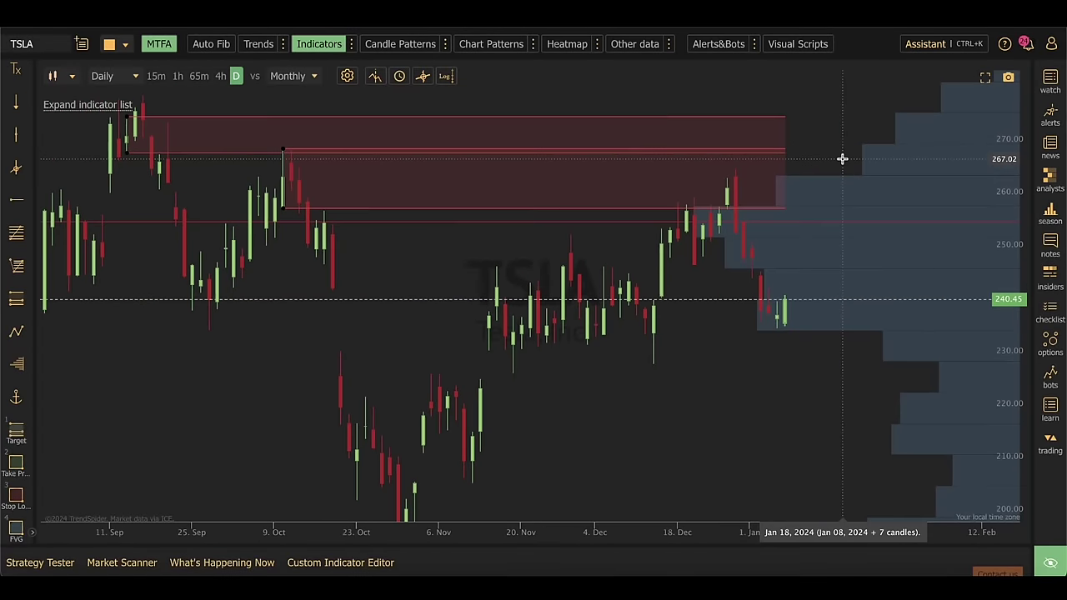
scroll(15, 238, "up", 3)
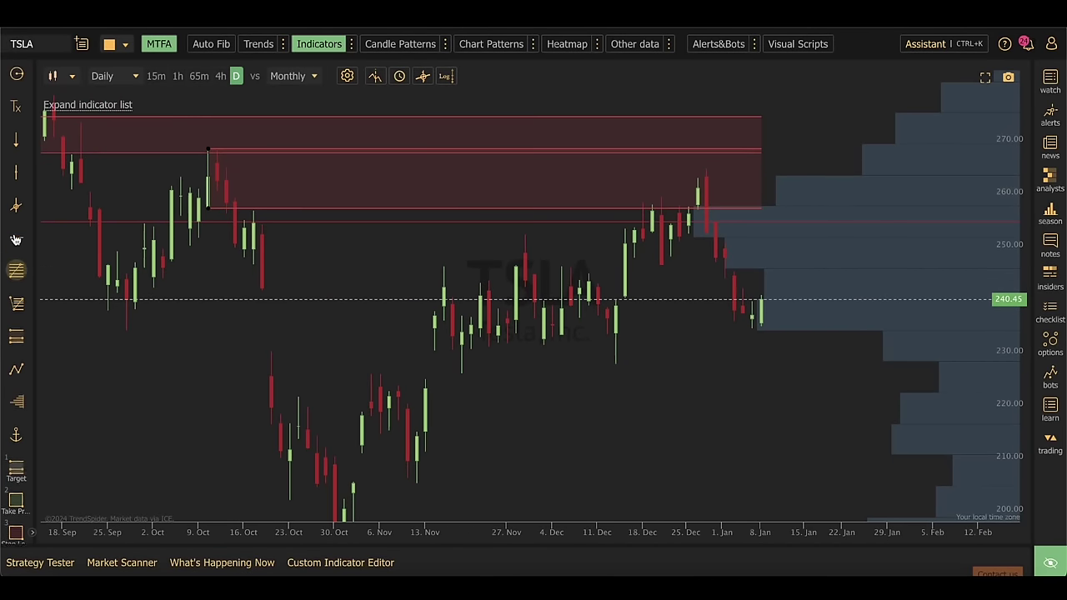
left_click(15, 174)
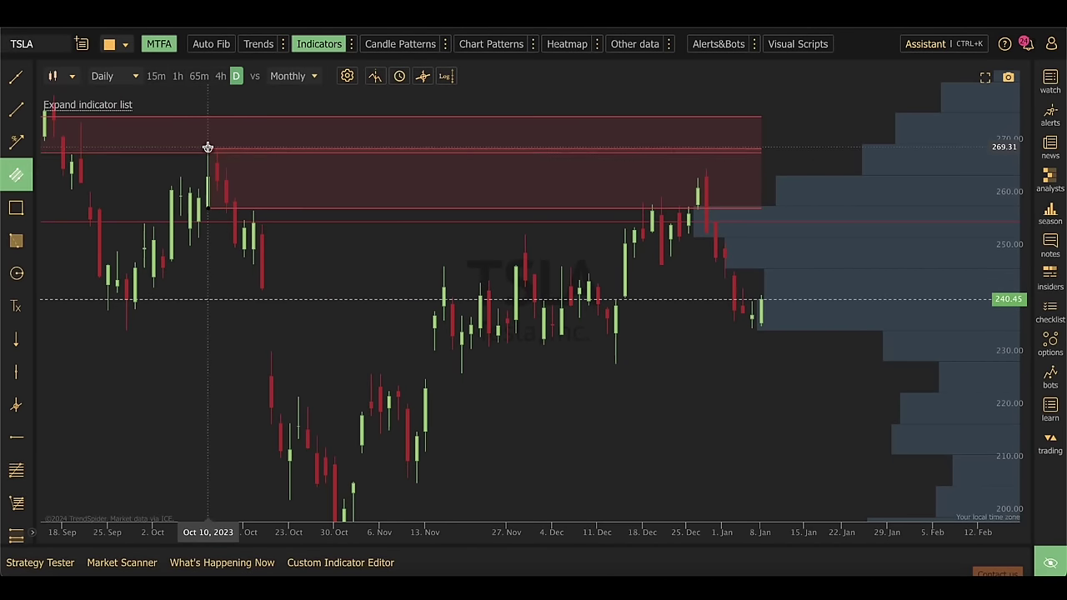
mouse_move(207, 148)
left_mouse_down()
mouse_move(875, 119)
mouse_move(766, 156)
left_mouse_up()
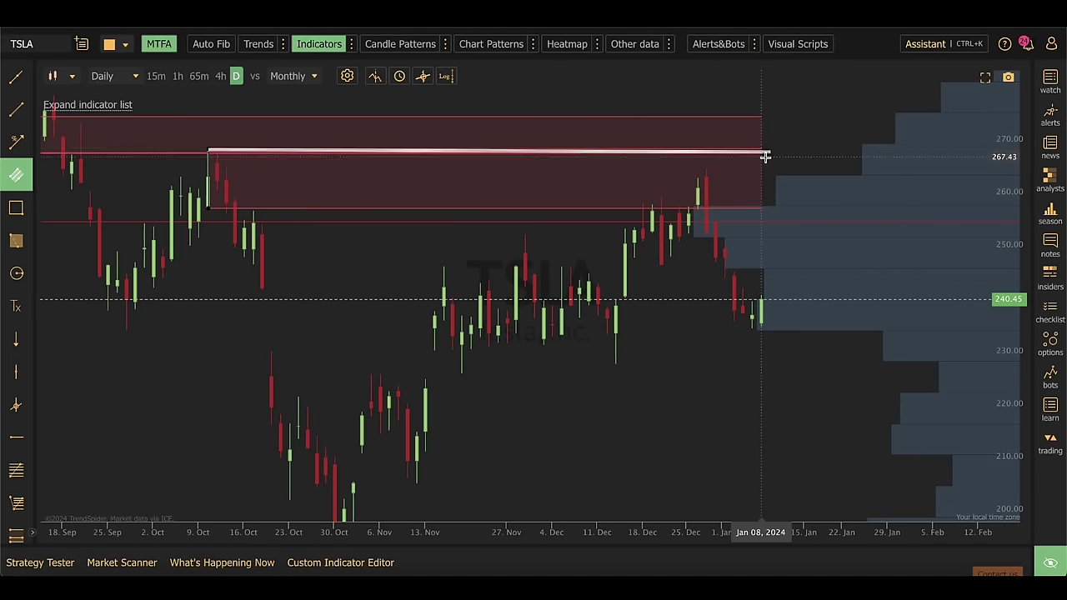
left_click(769, 207)
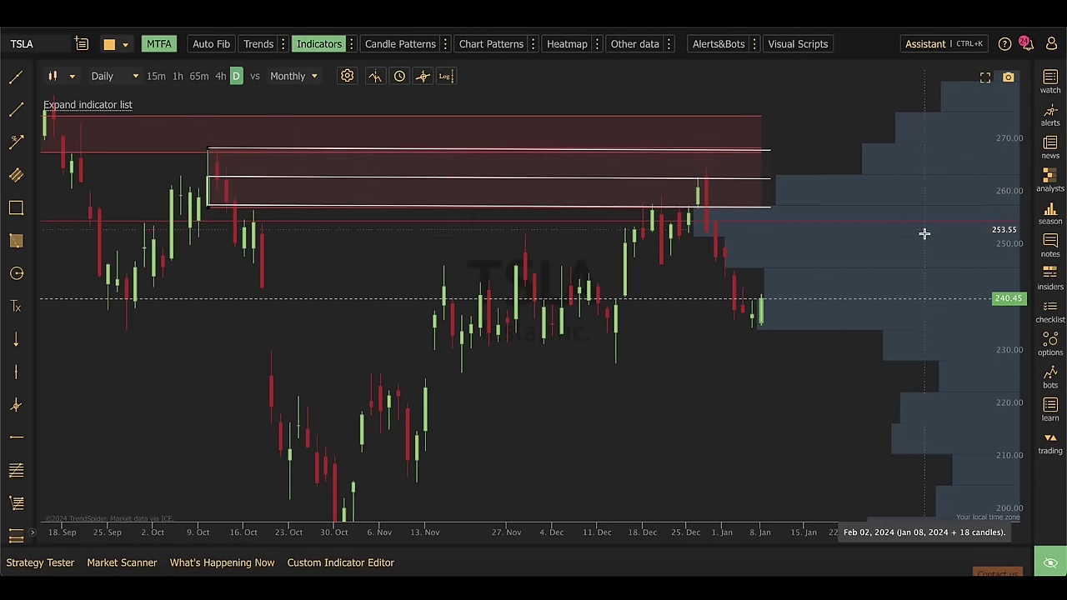
Examine the September and October 2023 order blocks and the late-December price reaction alongside the Volume by Price profile
scroll(970, 236, "up", 2)
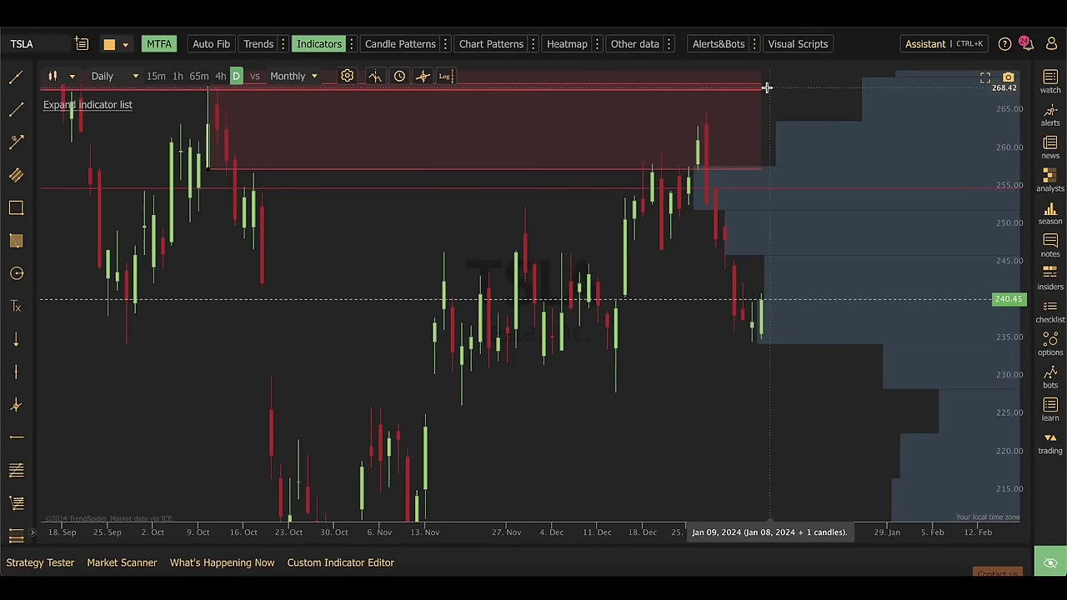
left_click_drag(777, 91, 725, 243)
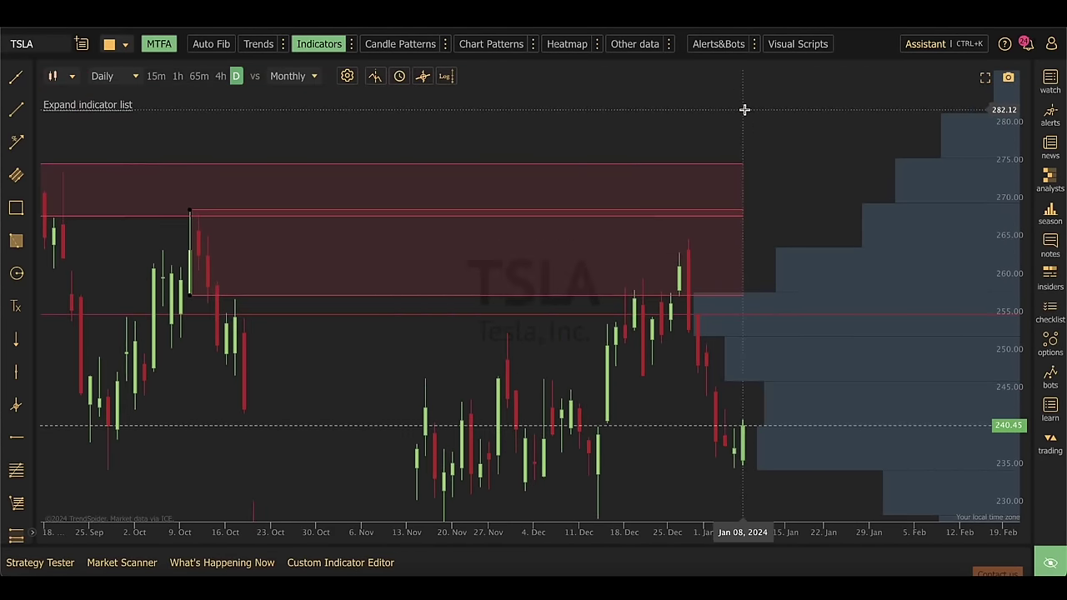
left_click_drag(745, 109, 751, 288)
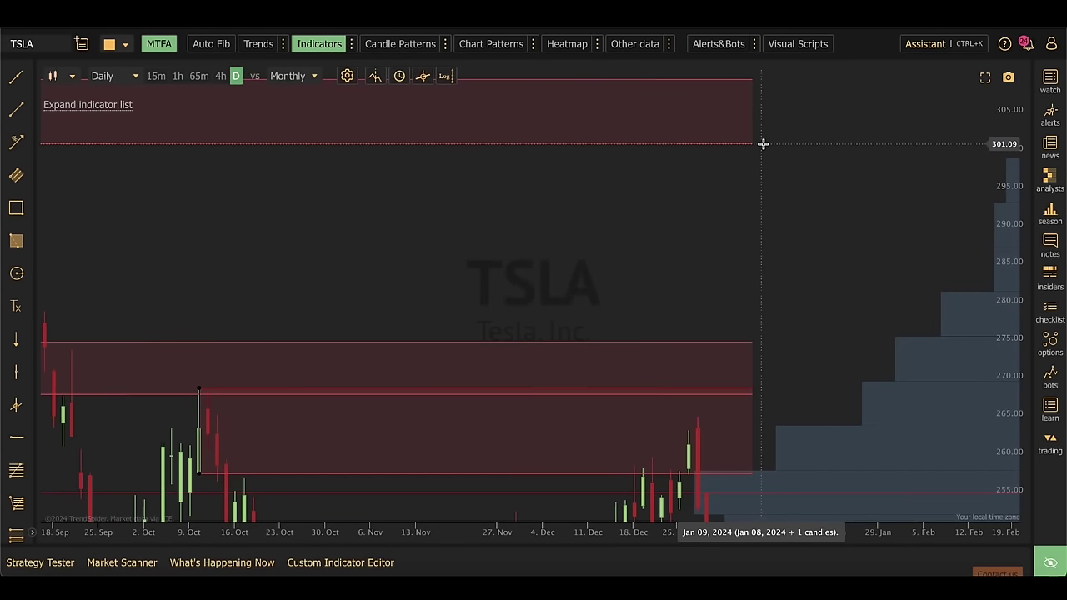
left_click_drag(794, 320, 767, 109)
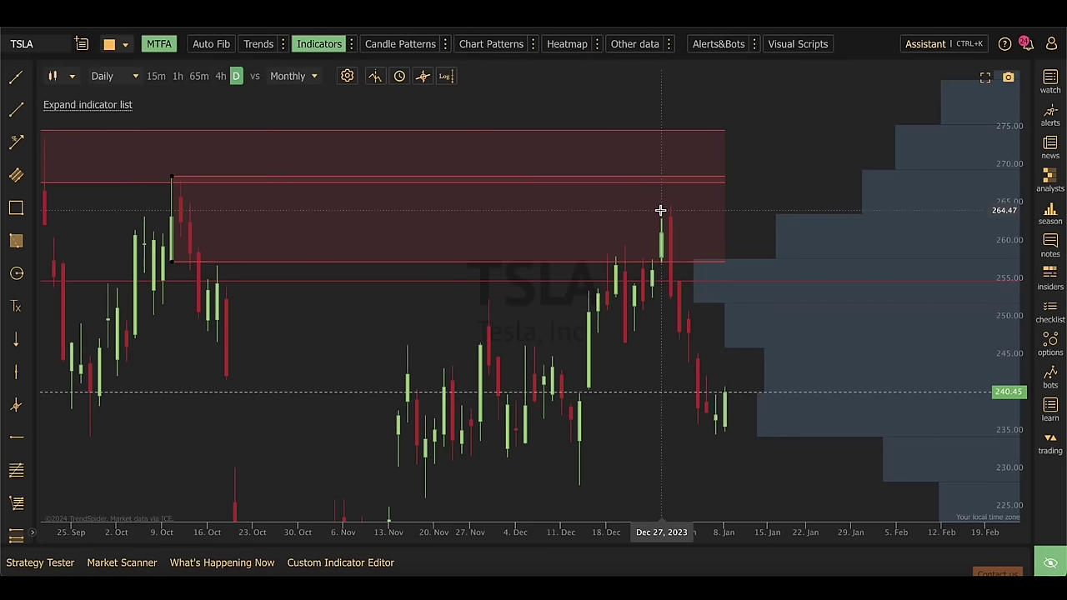
left_click_drag(745, 443, 648, 312)
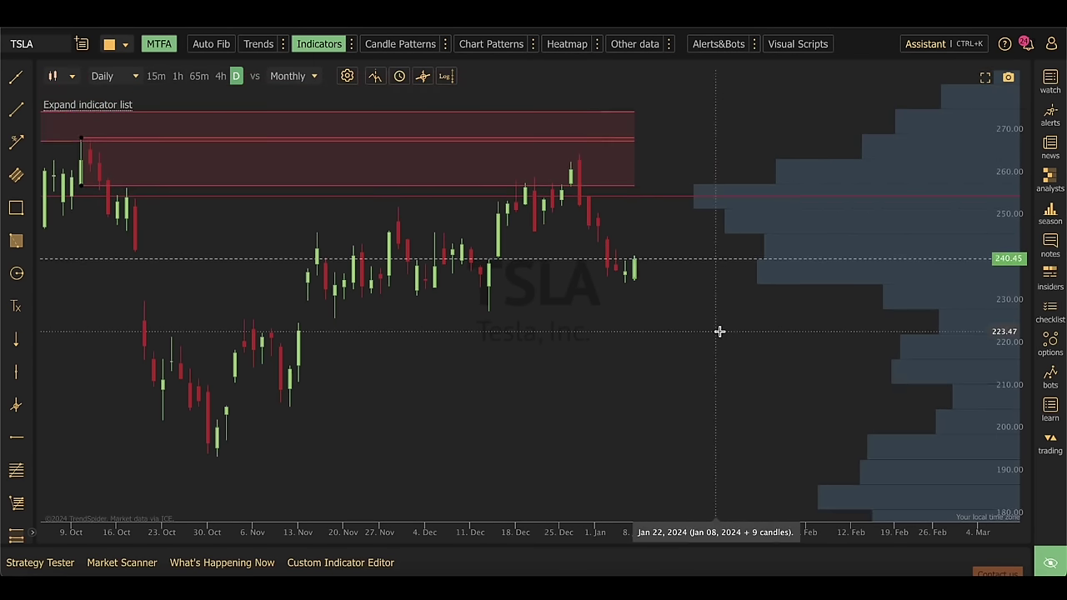
scroll(720, 331, "down", 5)
scroll(719, 332, "up", 4)
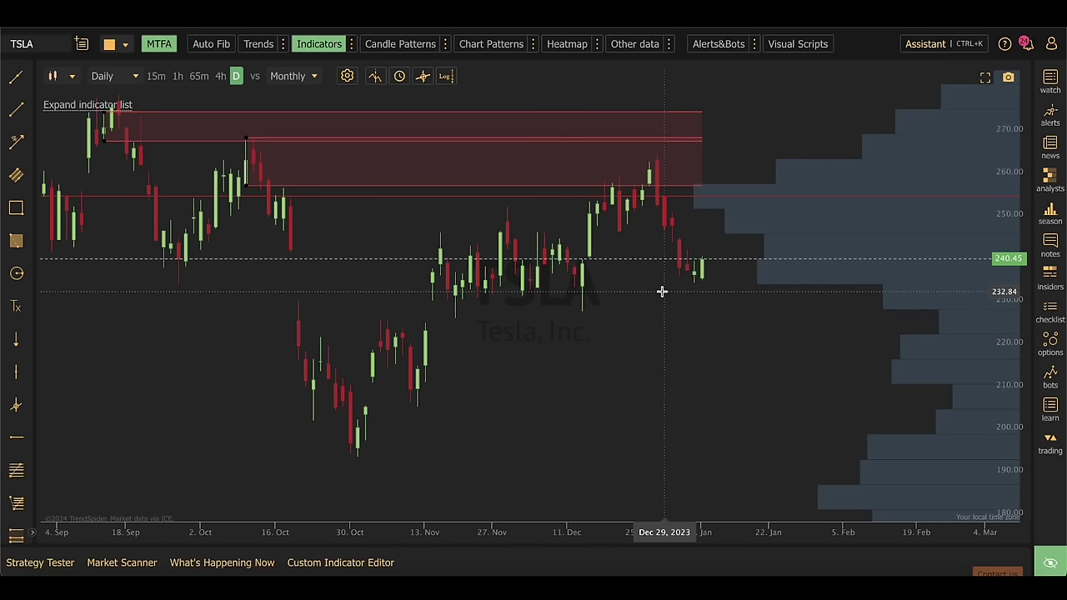
scroll(661, 291, "left", 5)
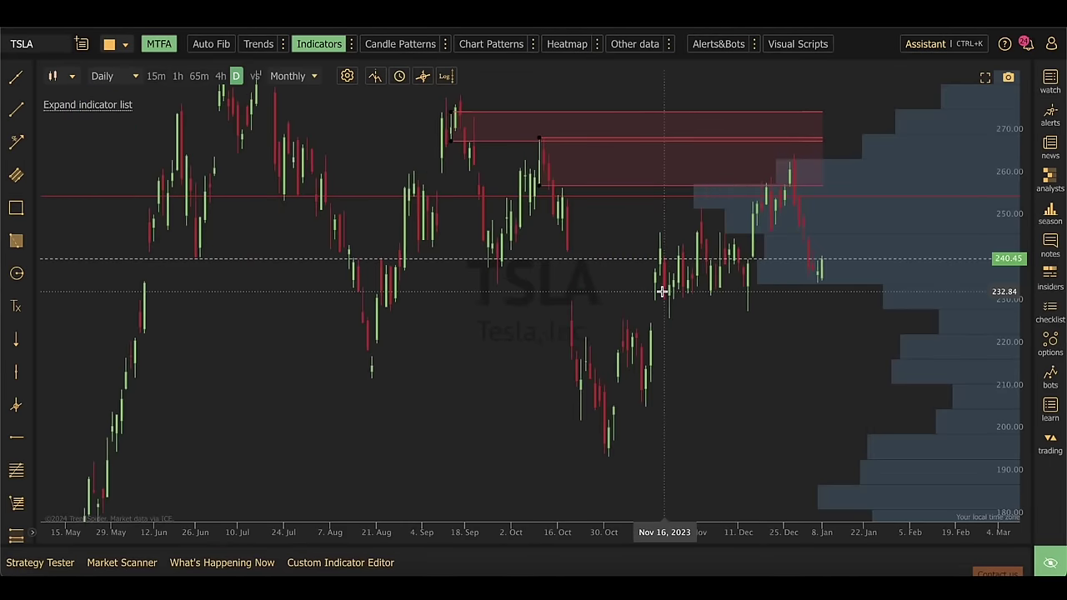
scroll(662, 291, "right", 2)
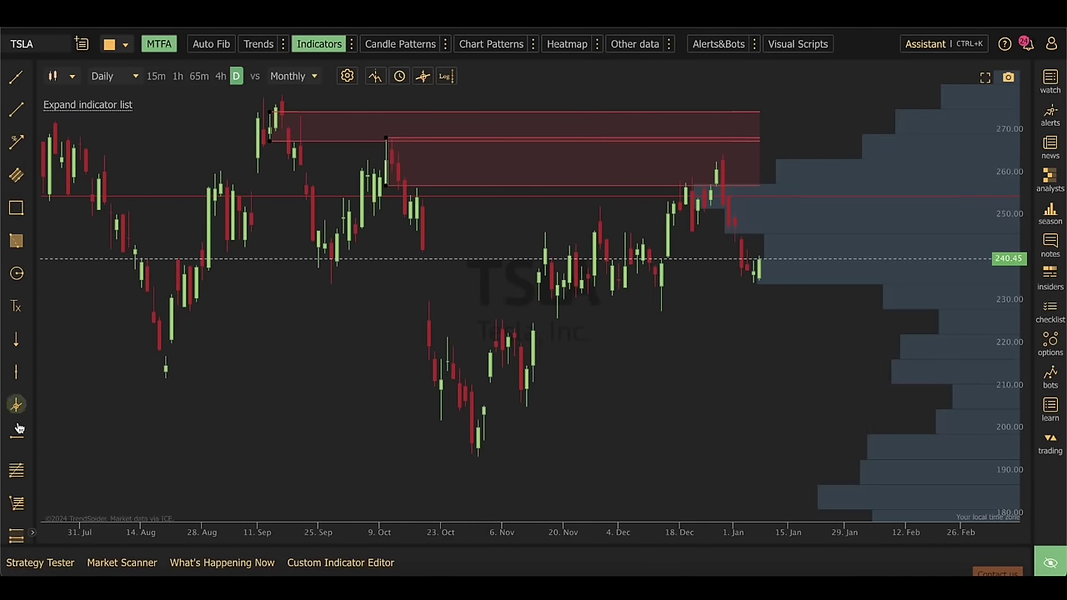
Draw a horizontal line at about 260 from mid-September 2023 to mid-February 2024
scroll(17, 443, "down", 1)
scroll(17, 443, "down", 1)
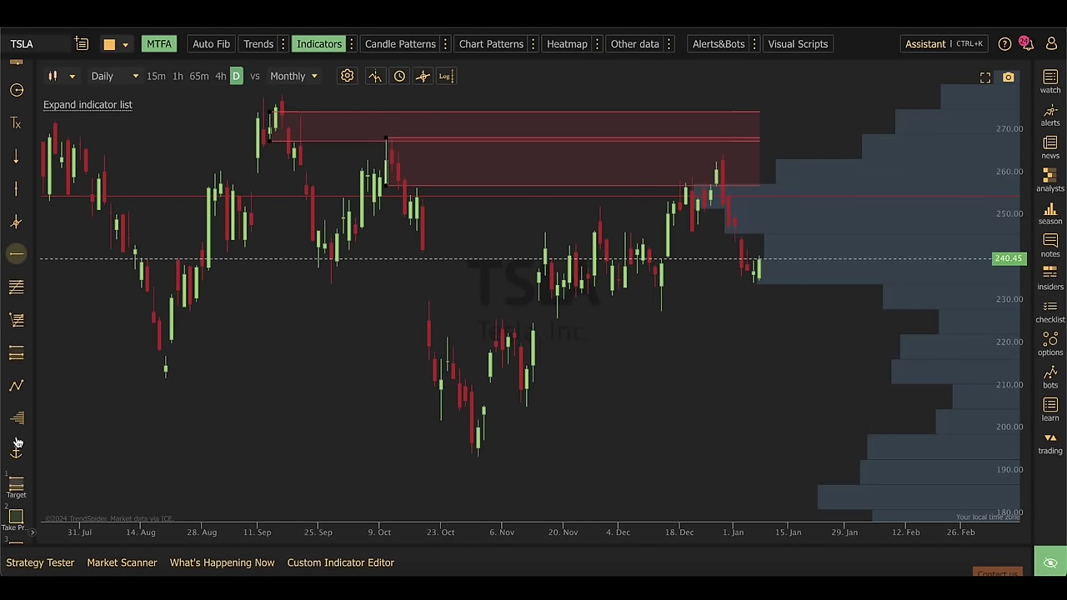
left_click(16, 386)
left_click(607, 338)
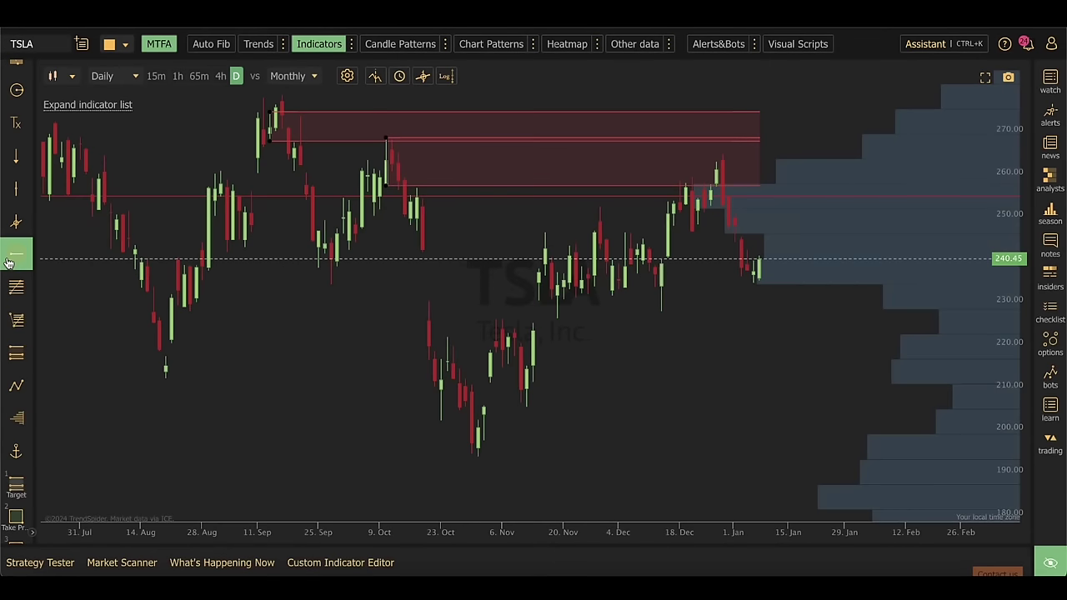
left_click(258, 172)
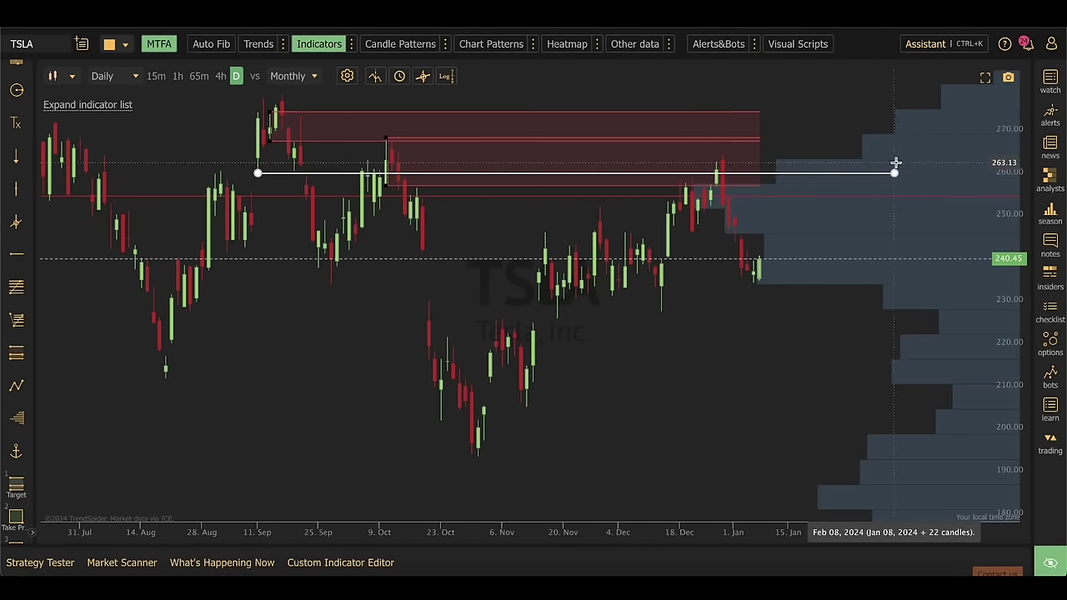
double_click(905, 170)
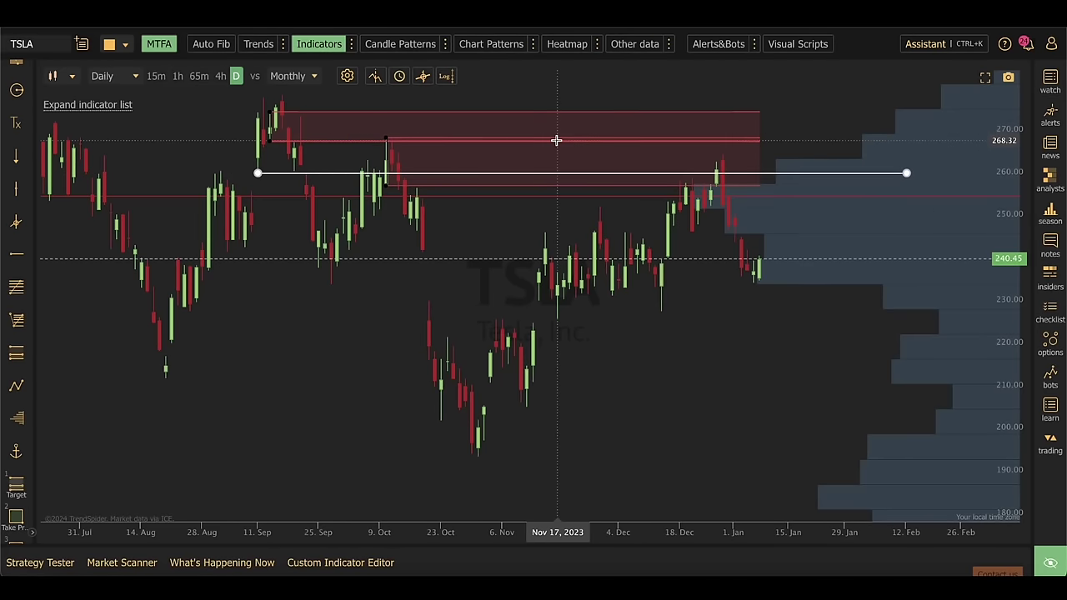
Try to trace an inverse head-and-shoulders shape below the horizontal line with a polyline from mid-September to early December 2023
scroll(556, 140, "right", 3)
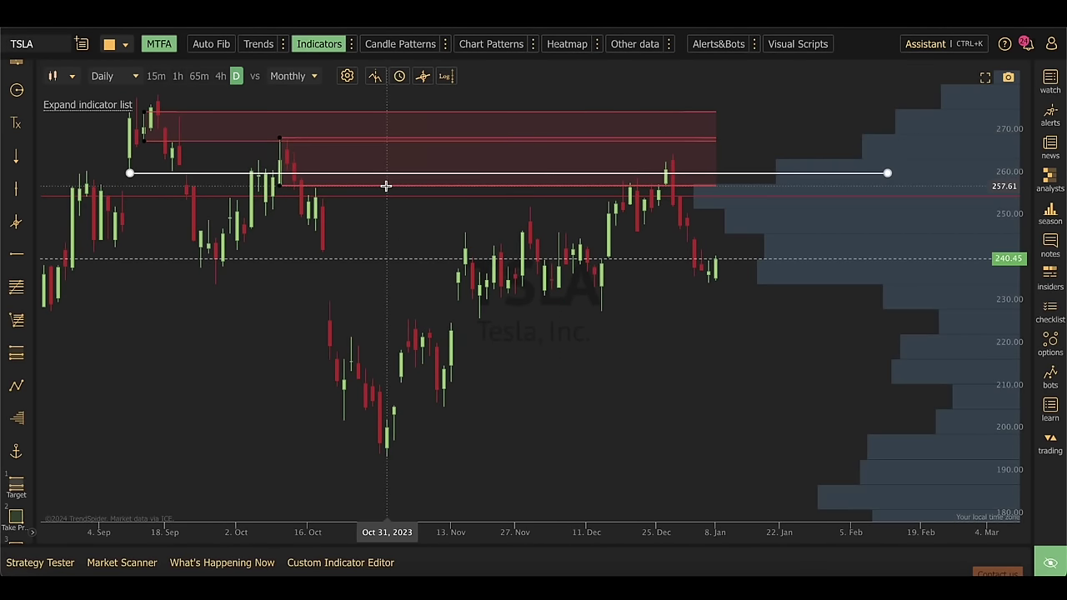
left_click(16, 385)
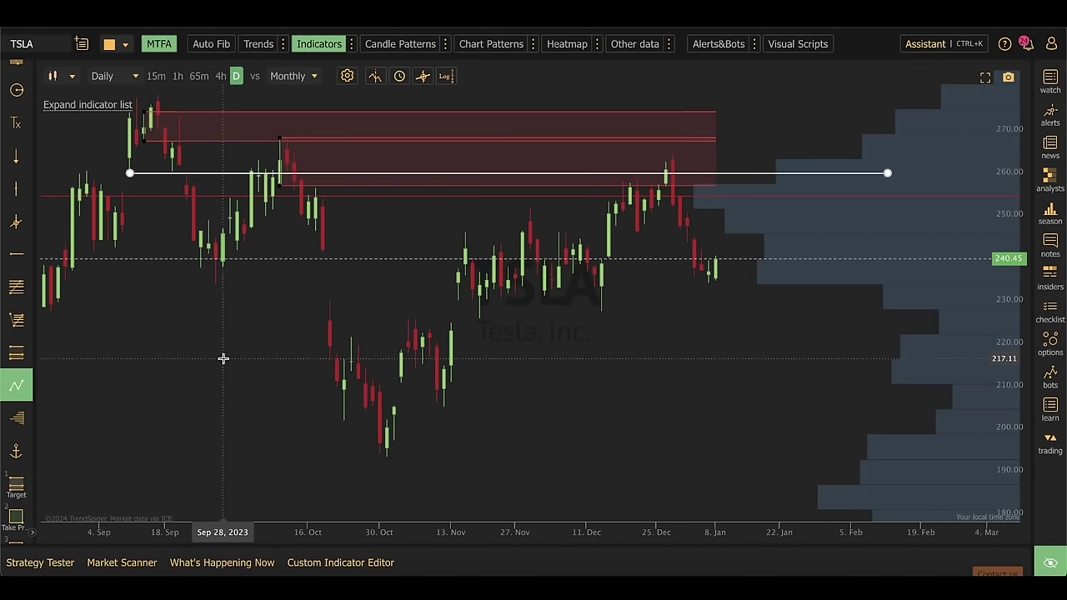
left_click(159, 174)
left_click(220, 307)
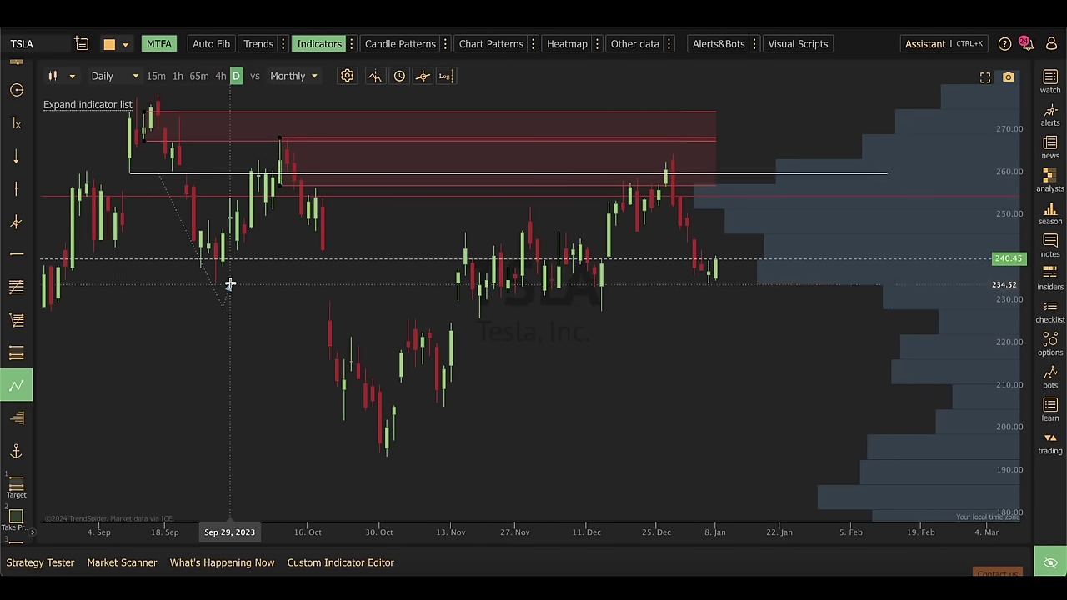
left_click(285, 176)
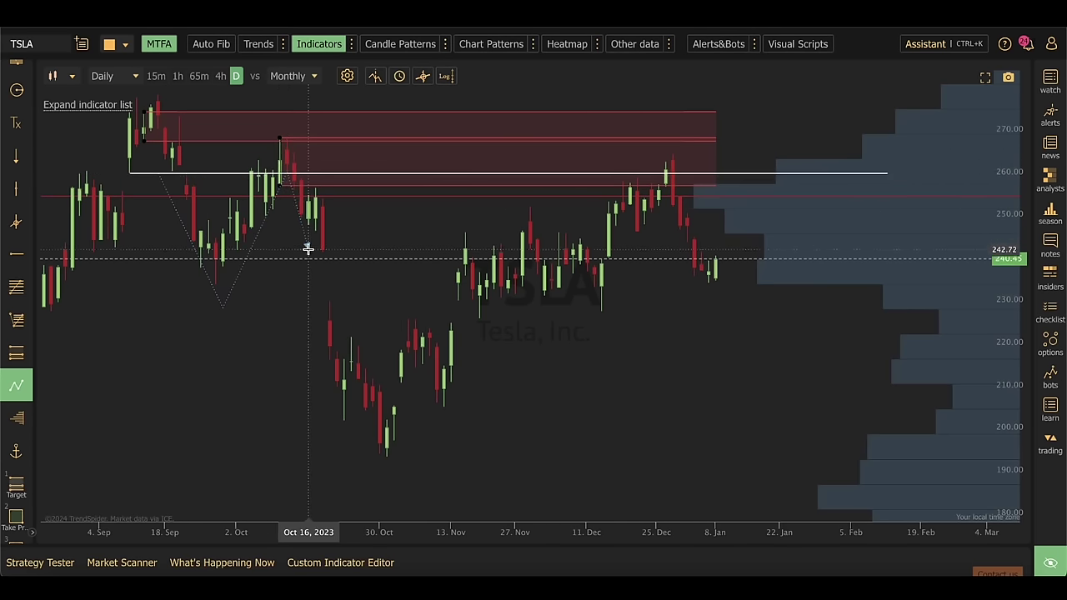
left_click(396, 468)
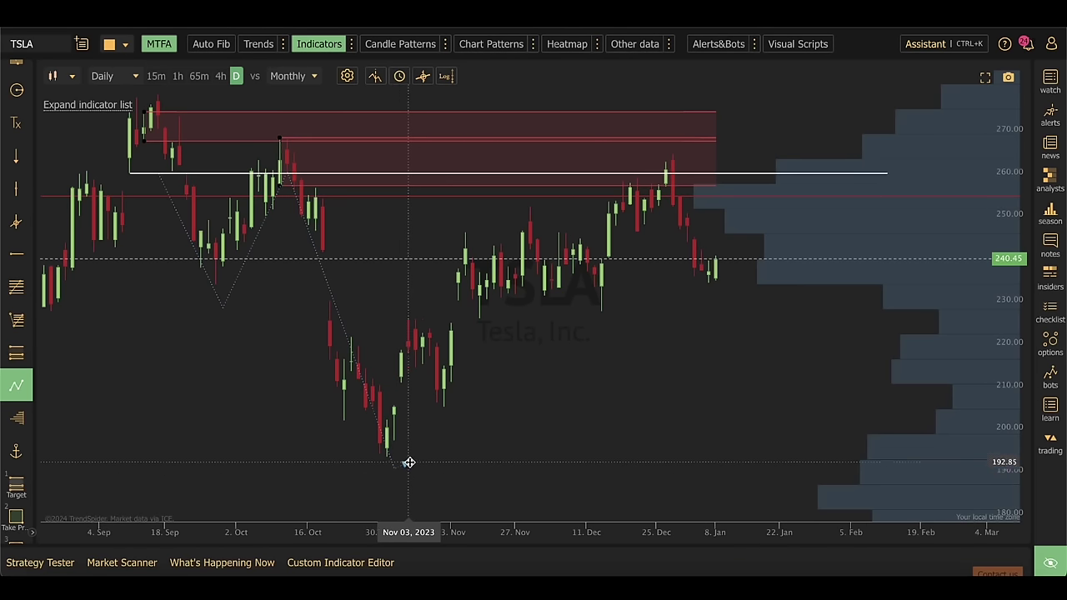
left_click(487, 286)
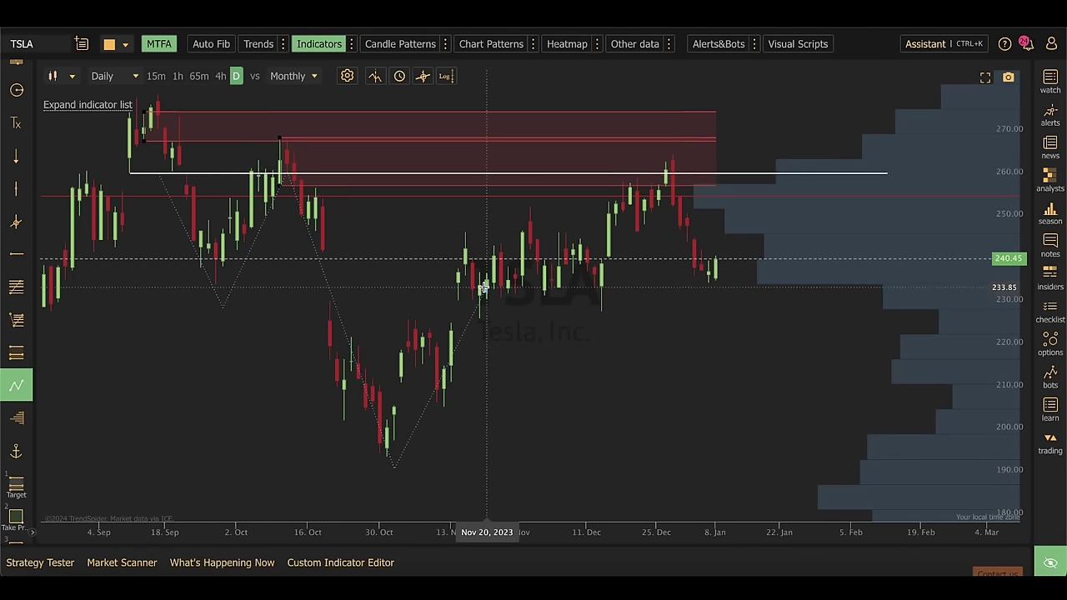
left_click(565, 459)
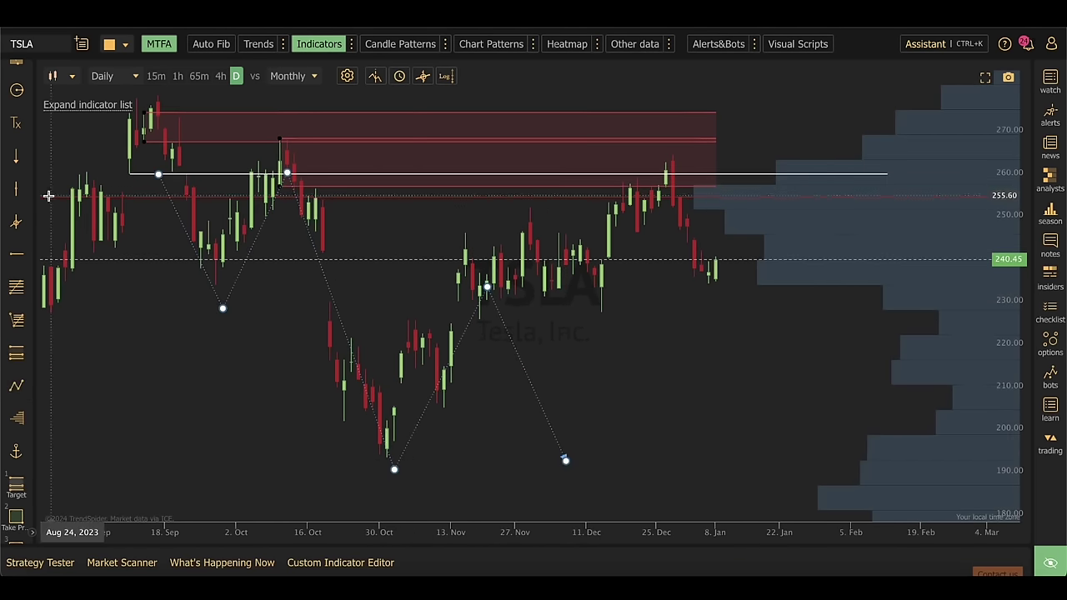
Try a descending trend line from mid-September 2023 and discard it together with the first polyline
key("alt+t")
left_click(179, 112)
left_click(722, 412)
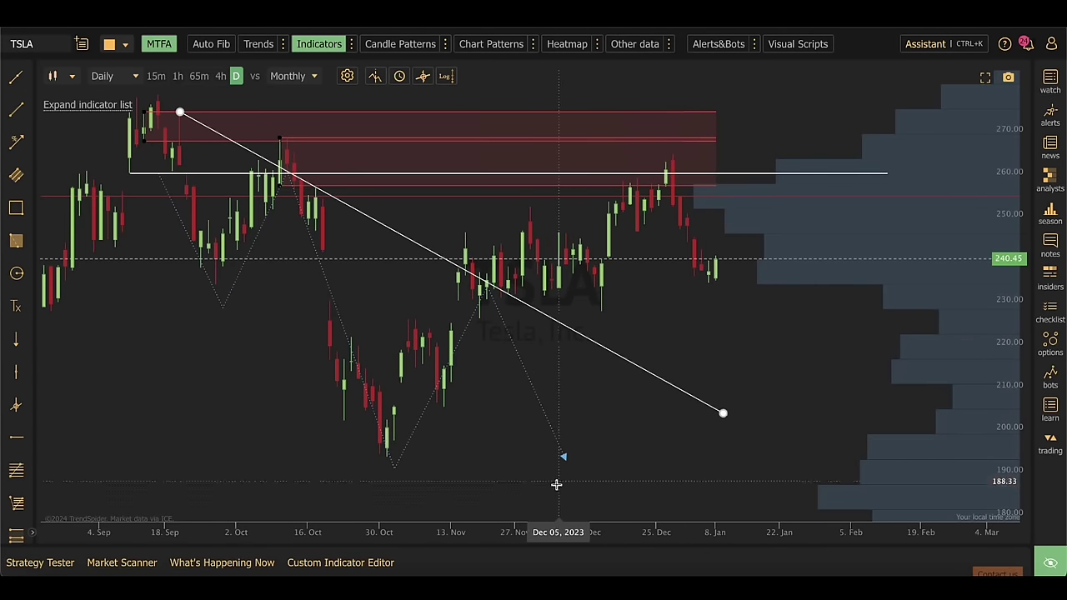
key("Delete")
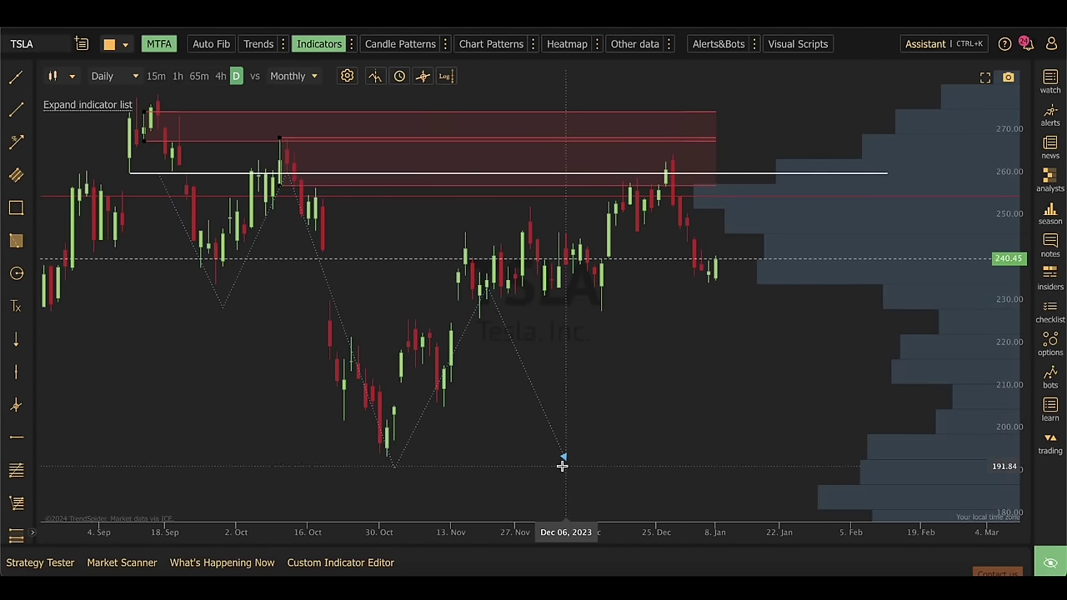
left_click(566, 458)
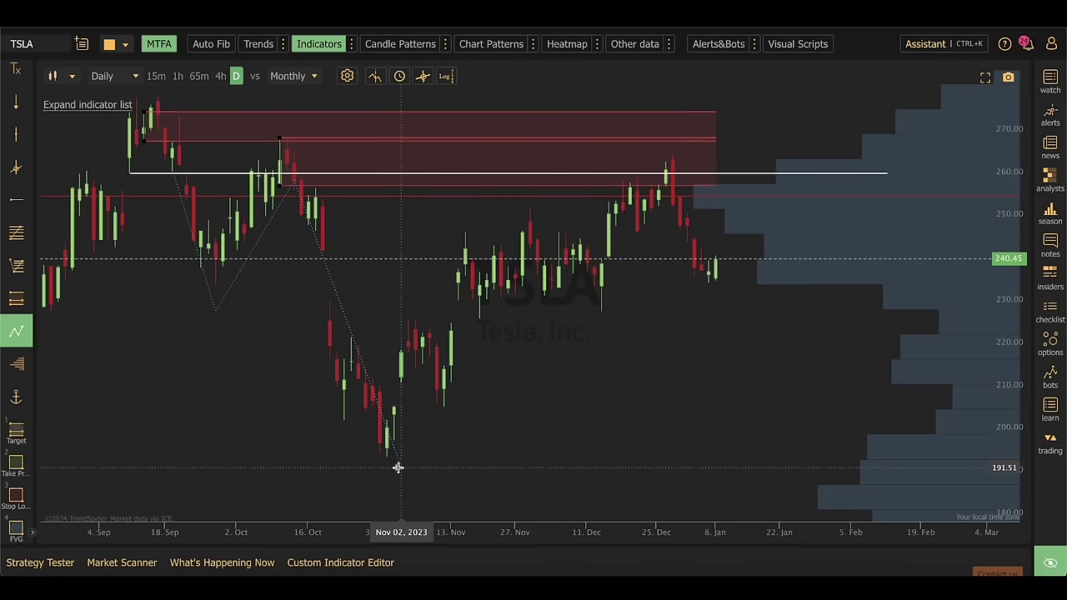
Trace the inverse head-and-shoulders shape with a new polyline, placing the head at about 191 on 2 November and ending above the horizontal line
left_click(398, 466)
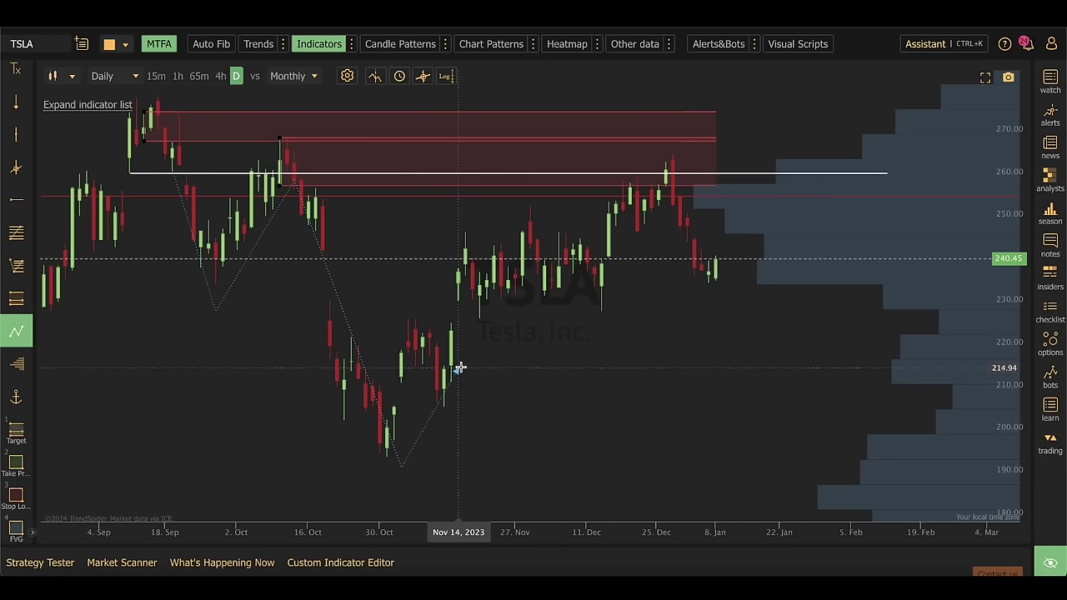
left_click(530, 200)
left_click(650, 323)
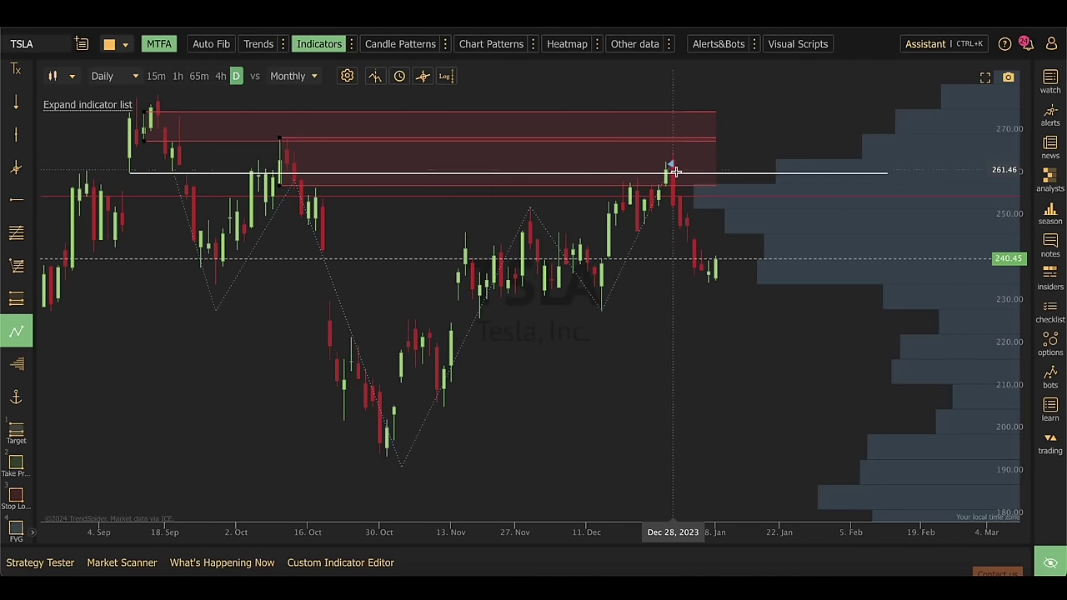
double_click(814, 117)
Move the polyline's right-shoulder low to late December at about 228 and extend its end to about 300 in February 2024
left_click_drag(601, 308, 680, 307)
scroll(816, 271, "down", 3)
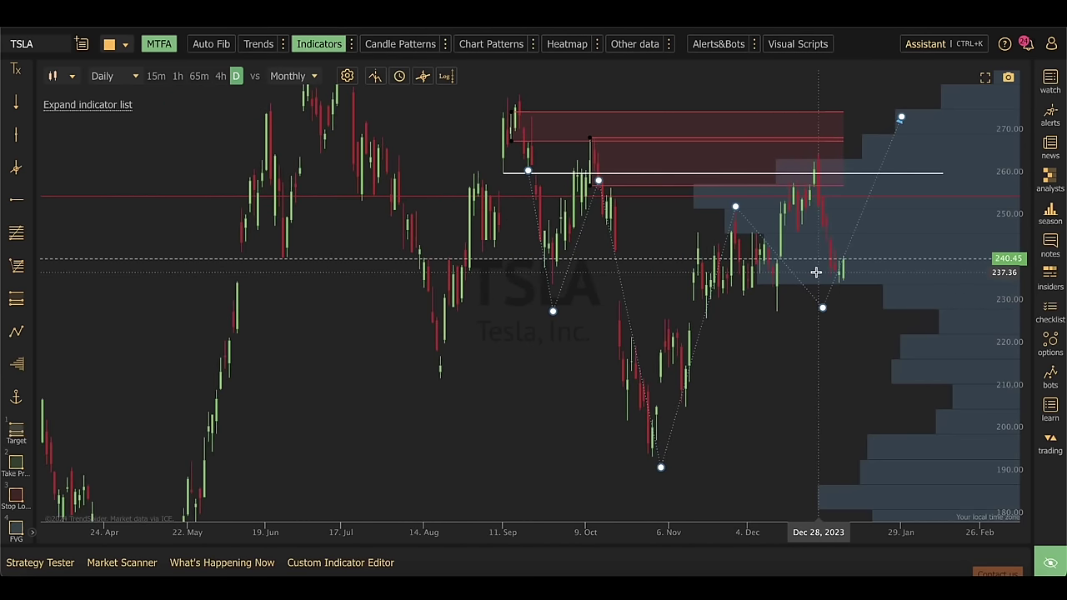
left_click_drag(903, 164, 934, 76)
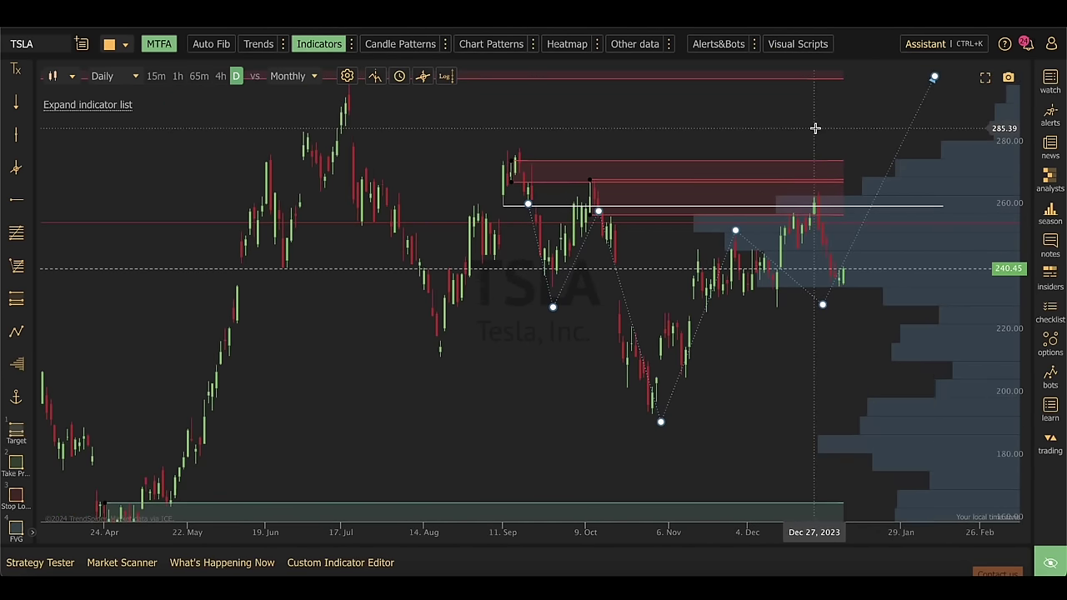
Delete the inverse head-and-shoulders polyline and the white horizontal line from the TSLA chart
left_click_drag(815, 127, 745, 274)
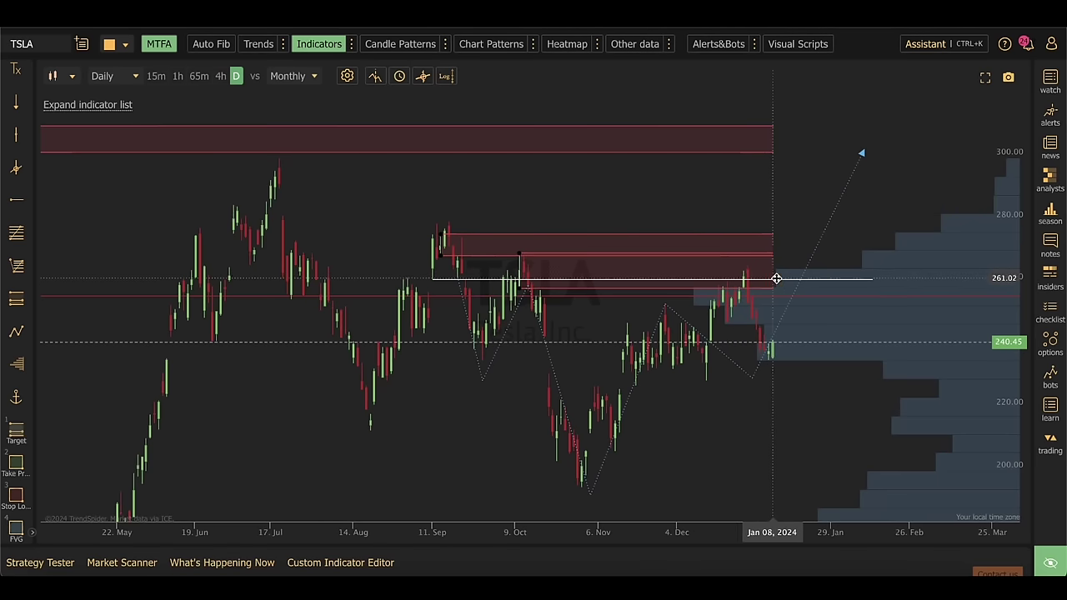
key("Delete")
left_click_drag(813, 251, 813, 155)
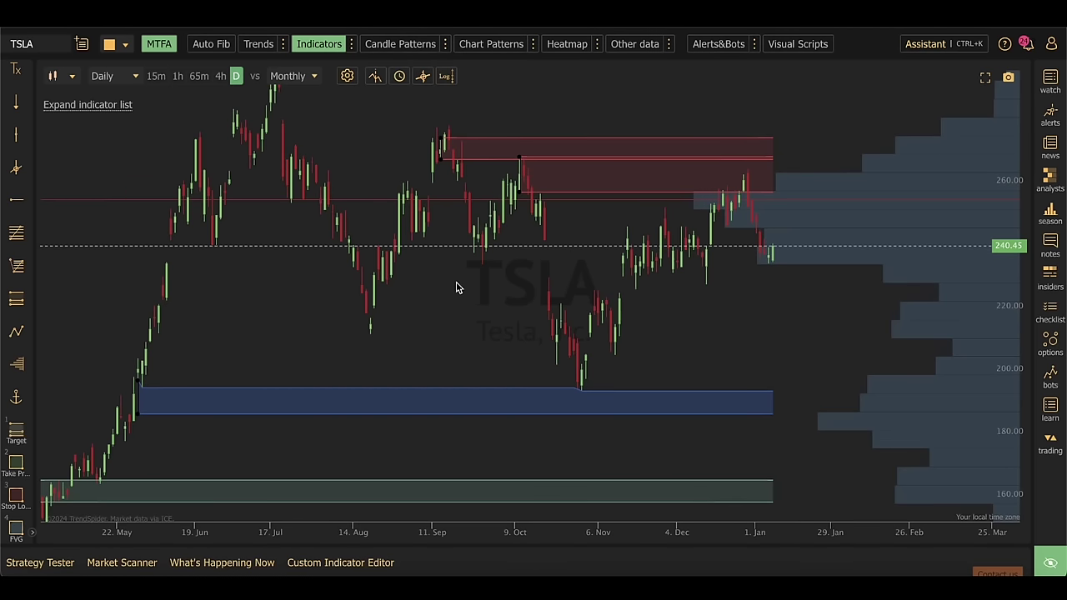
Load the NVDA chart and turn off its indicators
type("NVDA")
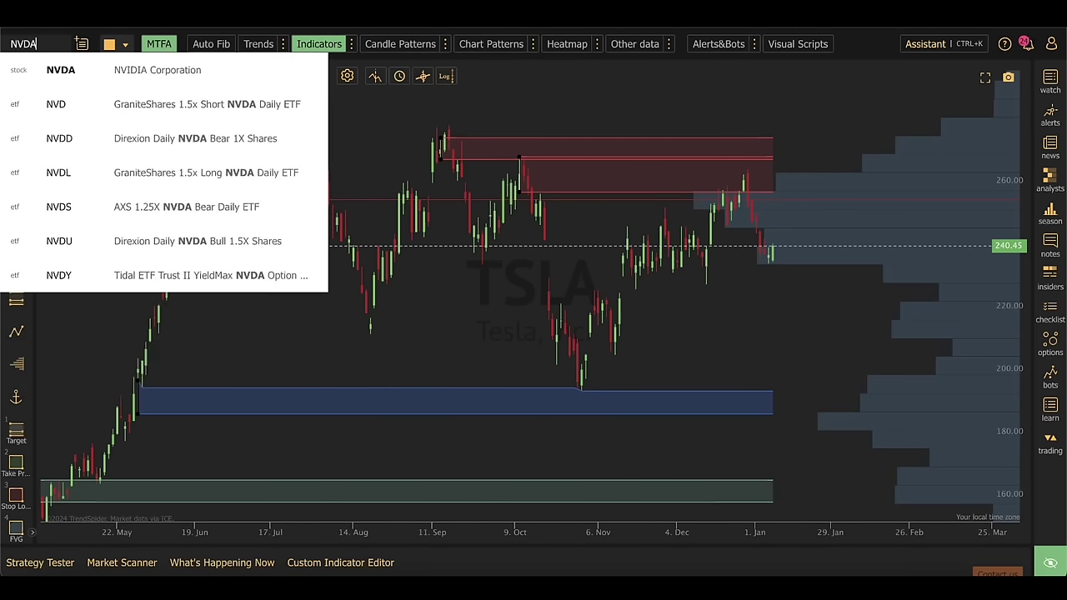
key("Return")
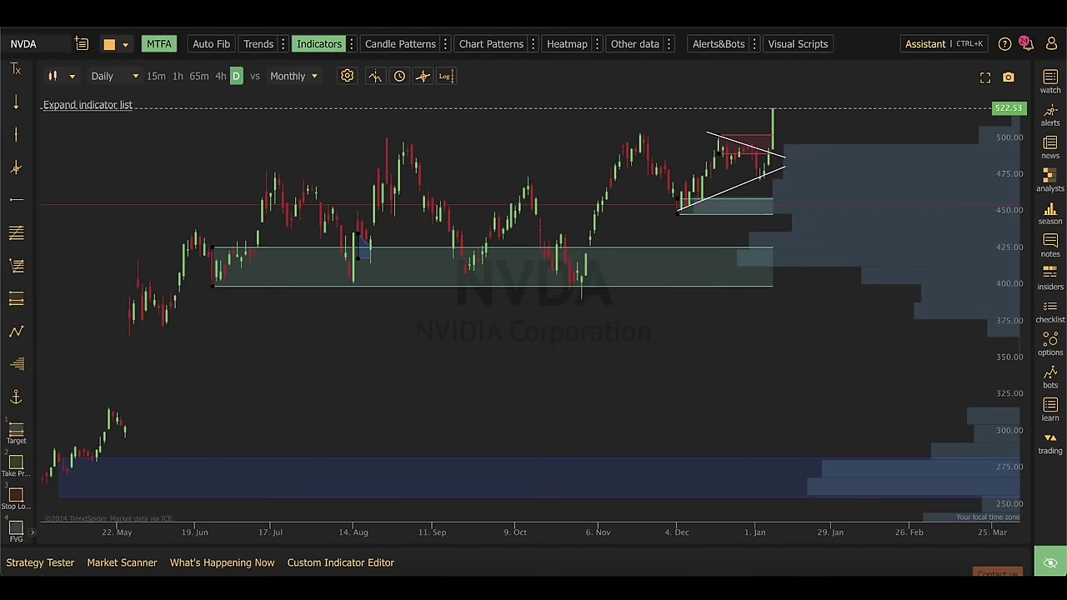
scroll(572, 239, "up", 5)
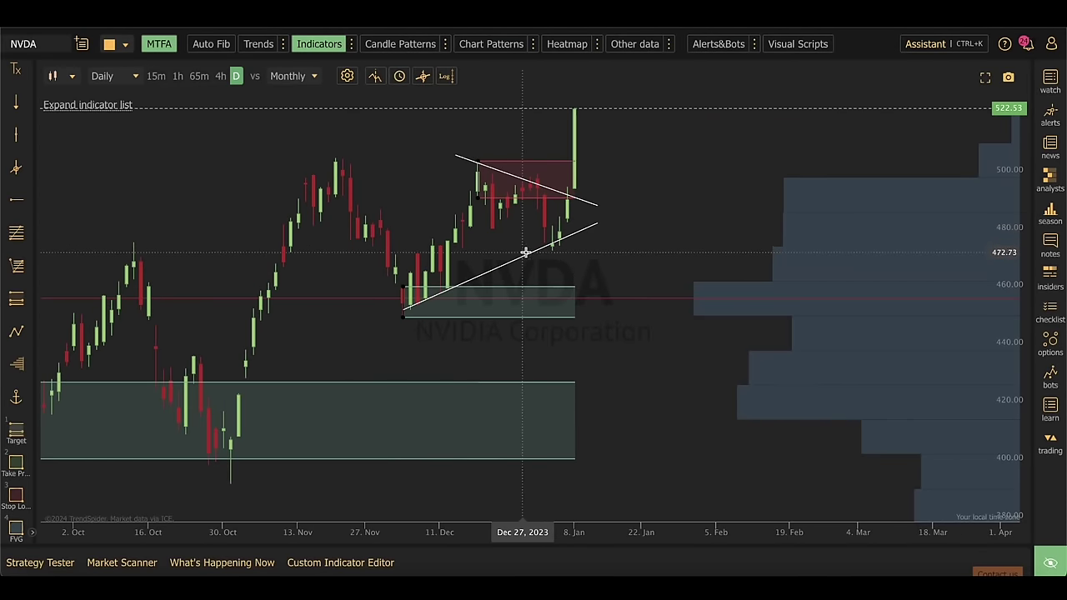
scroll(542, 246, "down", 5)
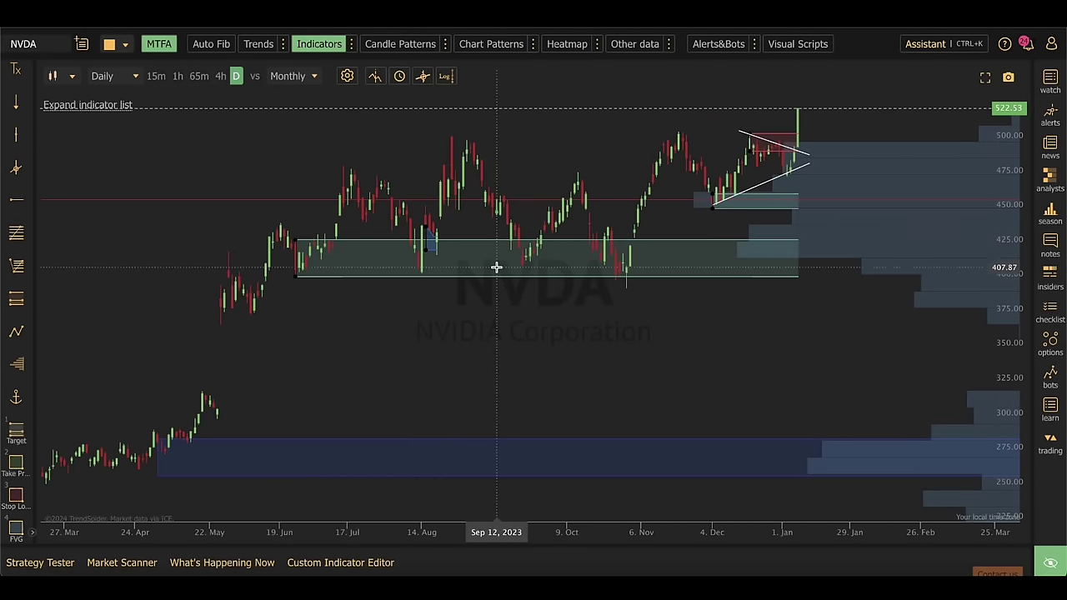
left_click(319, 44)
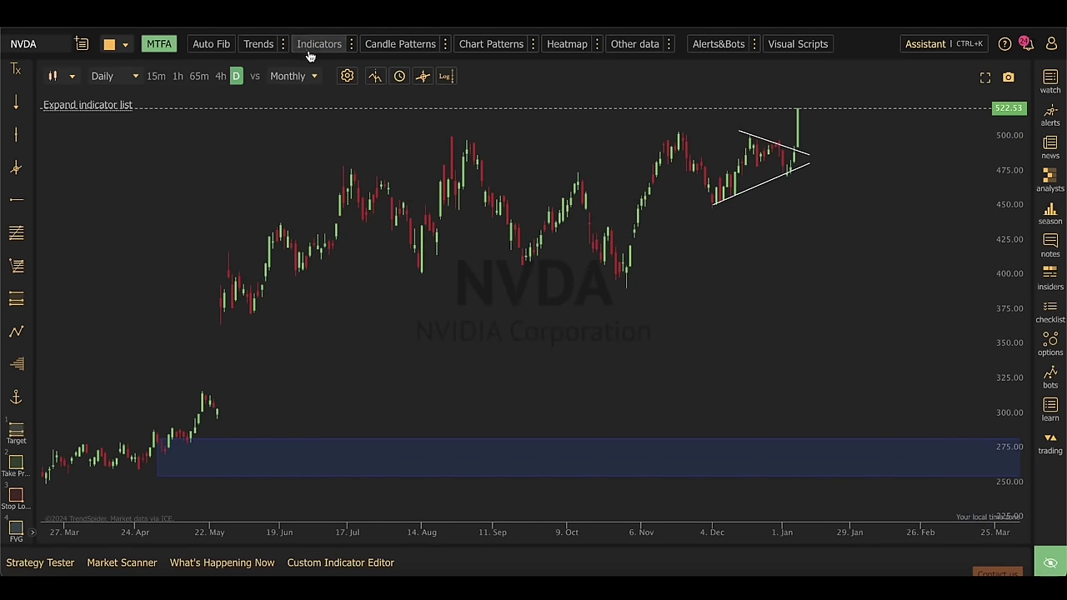
Draw two horizontal lines on NVDA at about 408 and 496, spanning early May 2023 to early February 2024
left_click(4, 203)
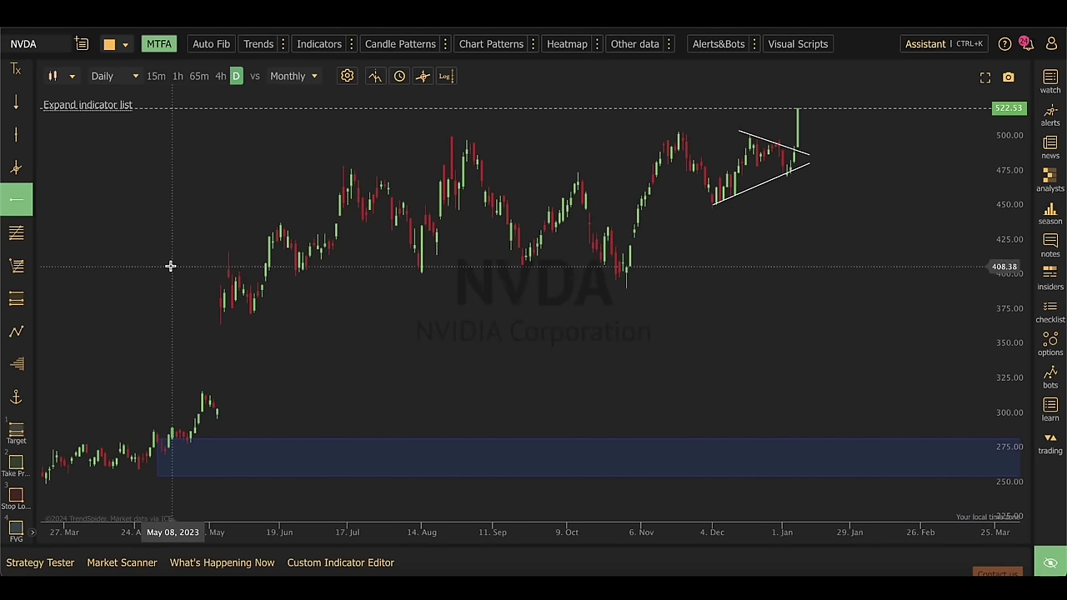
mouse_move(171, 263)
left_mouse_down()
mouse_move(228, 263)
mouse_move(315, 286)
mouse_move(275, 288)
mouse_move(920, 288)
left_mouse_up()
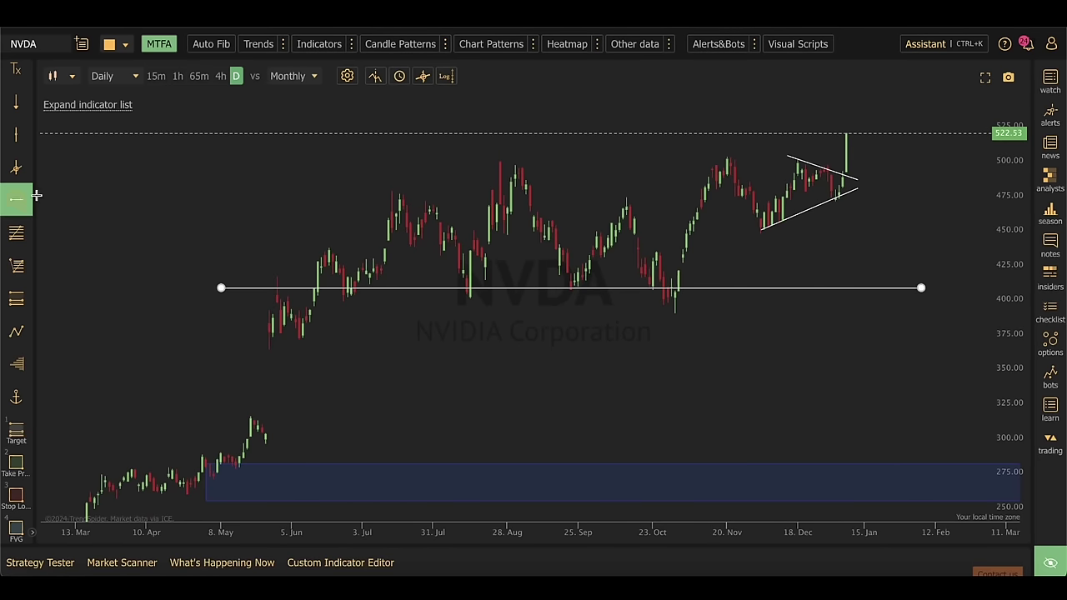
left_click(224, 166)
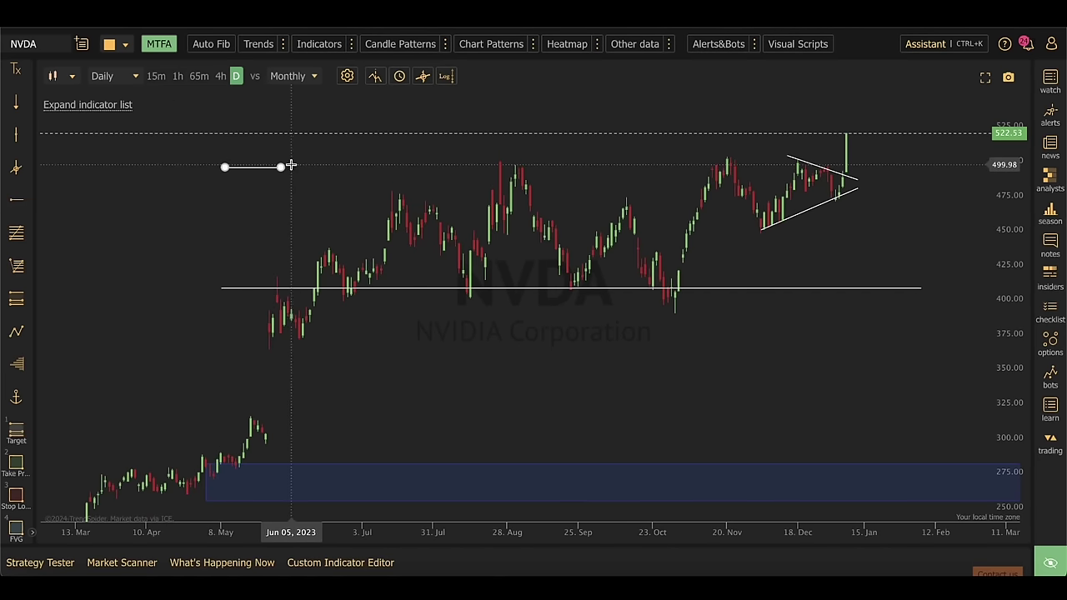
left_click(338, 181)
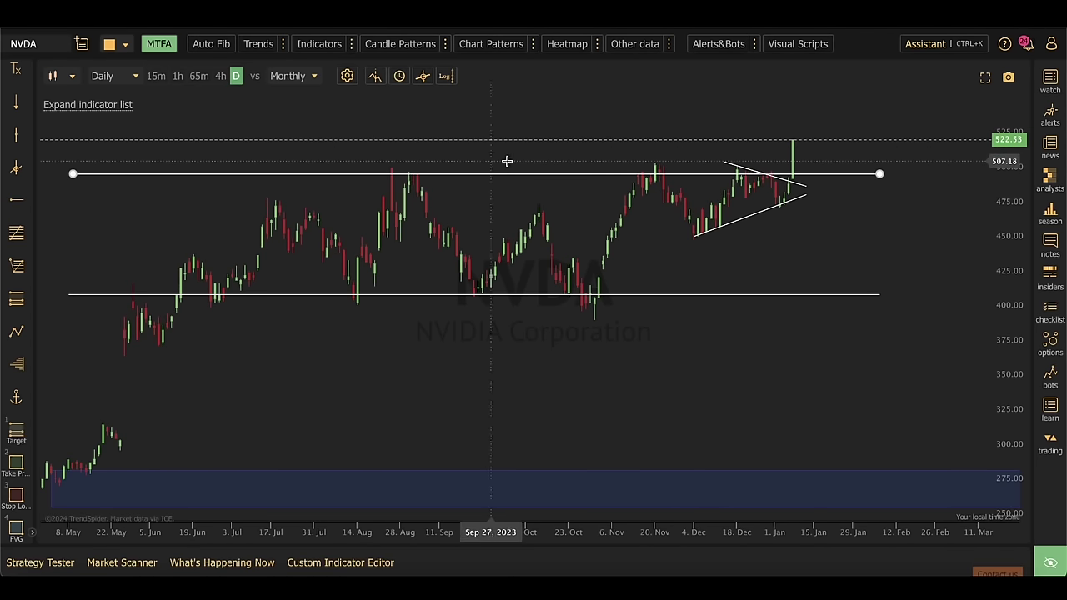
Delete the two converging white trend lines around NVDA's December 2023 candles
key("Delete")
key("Delete")
double_click(996, 150)
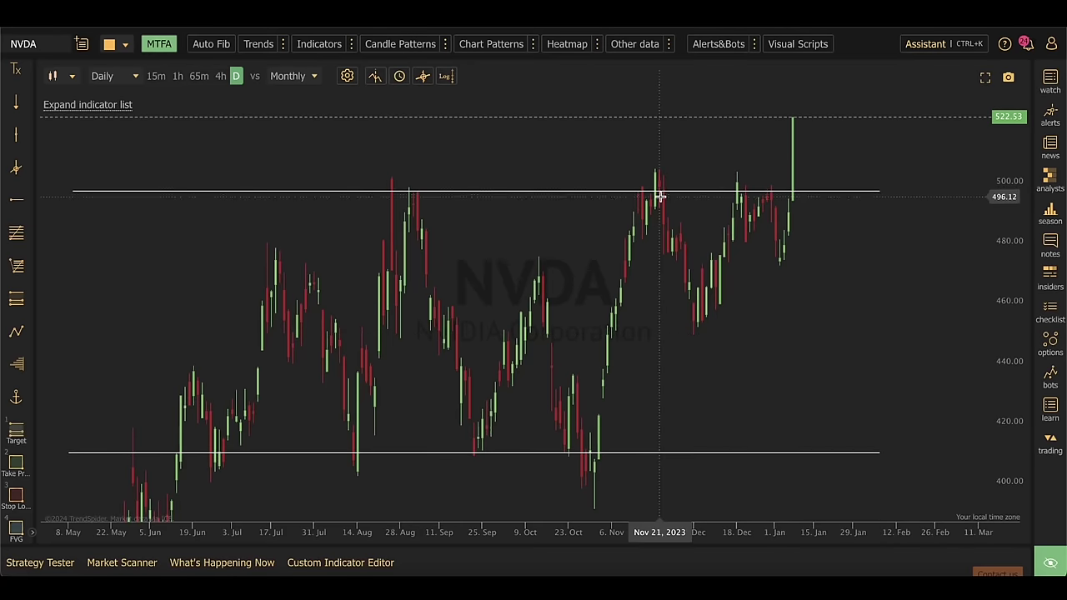
Examine NVDA's price swings between the two horizontal lines and the latest candle at the upper line
scroll(667, 247, "up", 3)
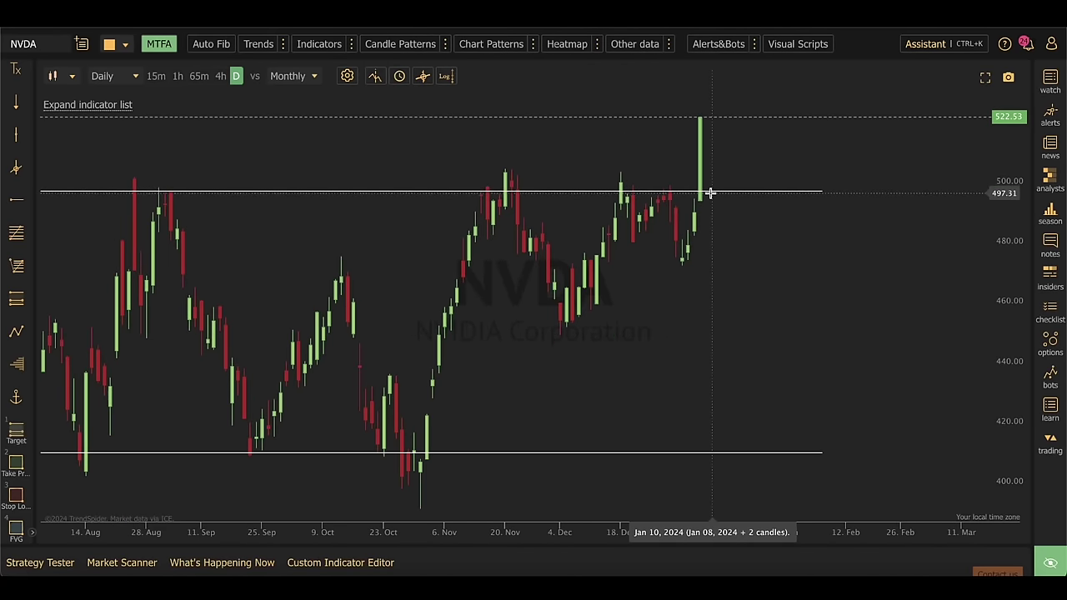
scroll(736, 245, "down", 5)
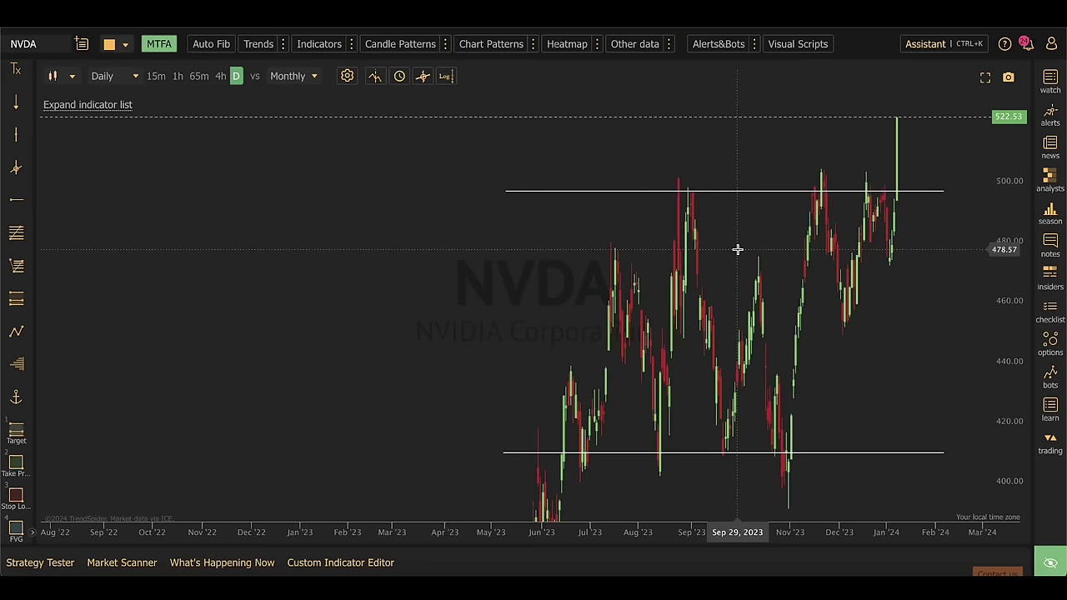
scroll(989, 223, "down", 2)
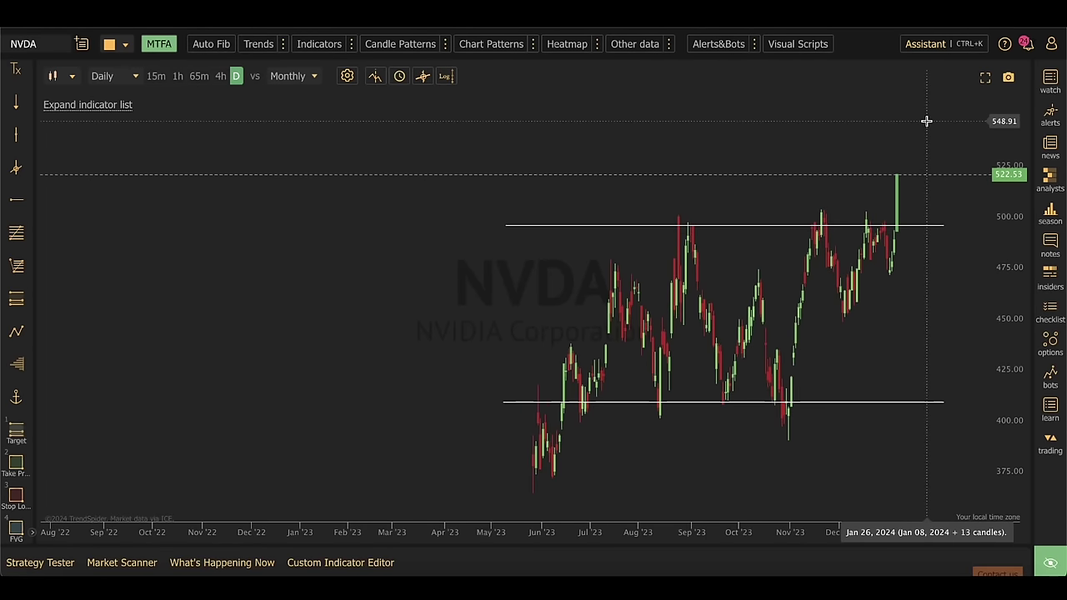
scroll(891, 142, "up", 5)
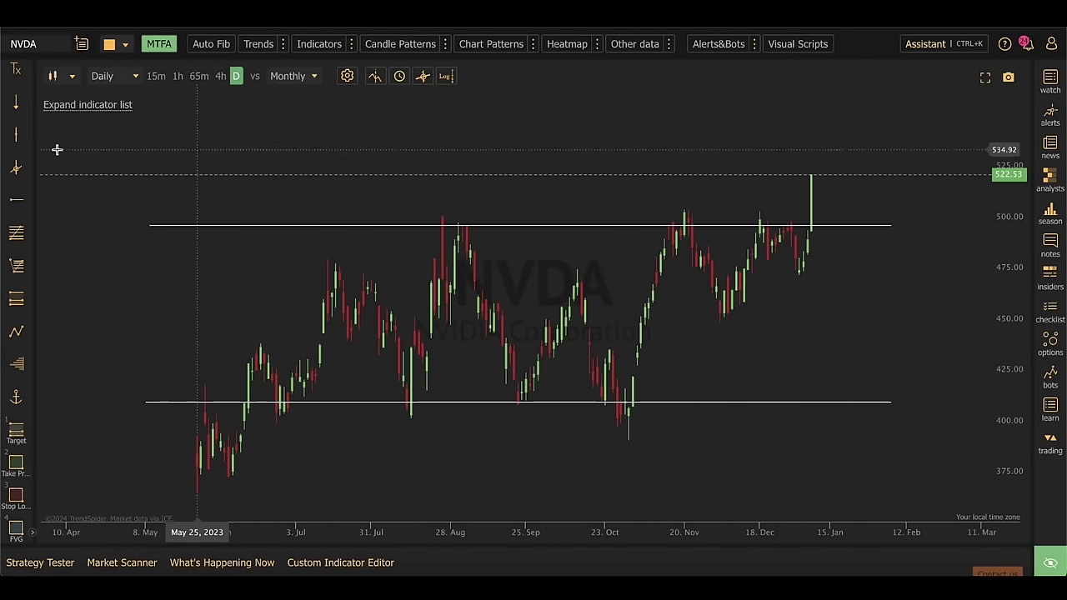
Start a trend line on the NVDA chart at about mid-June 2023
scroll(16, 167, "up", 3)
left_click(16, 115)
left_click(261, 259)
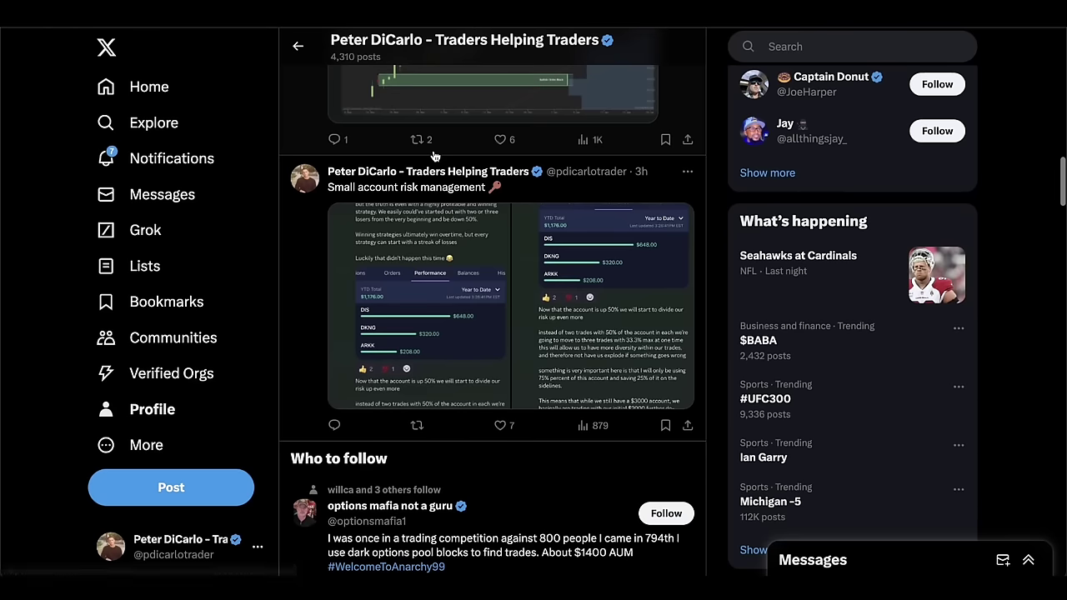
Switch to the X profile feed and open the SPY post about the FEB 16 $475P trade
scroll(434, 156, "up", 5)
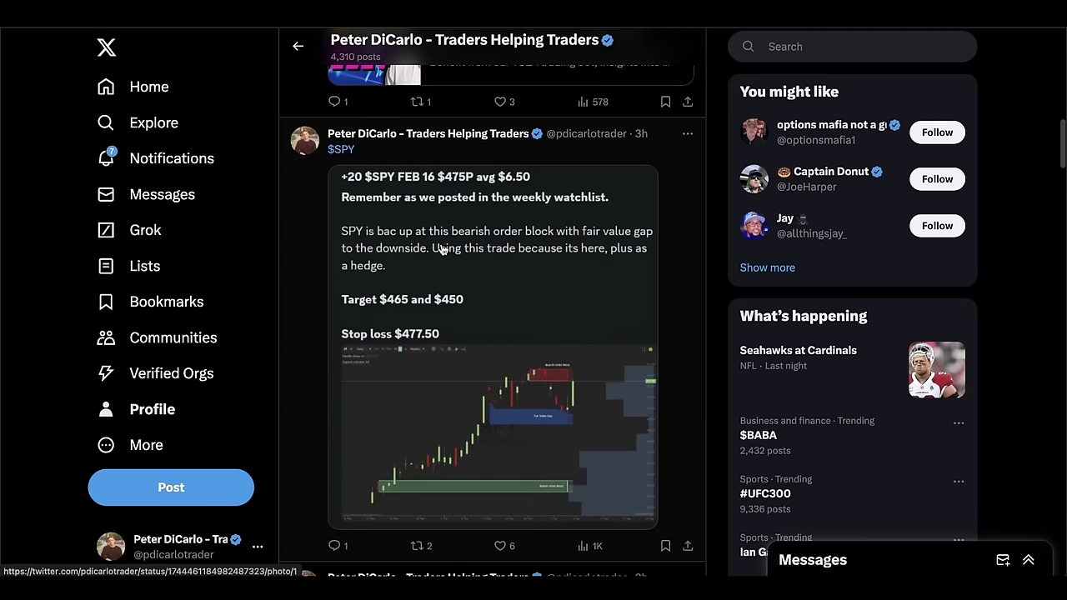
scroll(441, 251, "down", 1)
left_click(442, 254)
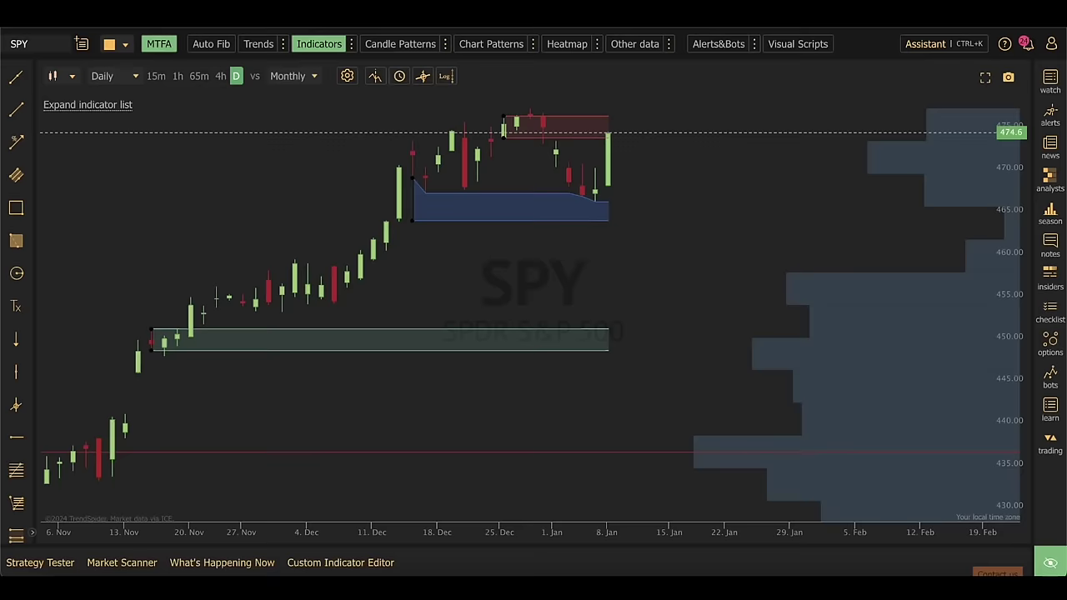
Try a rising trend line on the SPY daily chart from the October 2022 low to January 2024 and delete it
scroll(565, 358, "down", 5)
scroll(565, 359, "down", 1)
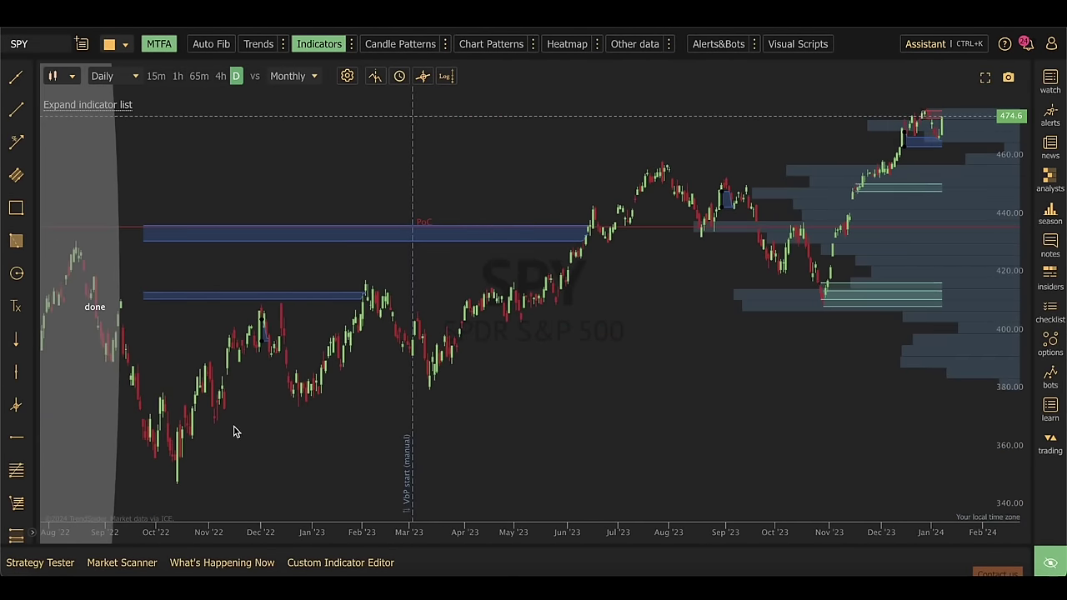
left_click(17, 109)
mouse_move(159, 470)
left_mouse_down()
mouse_move(632, 272)
mouse_move(905, 233)
mouse_move(945, 214)
left_mouse_up()
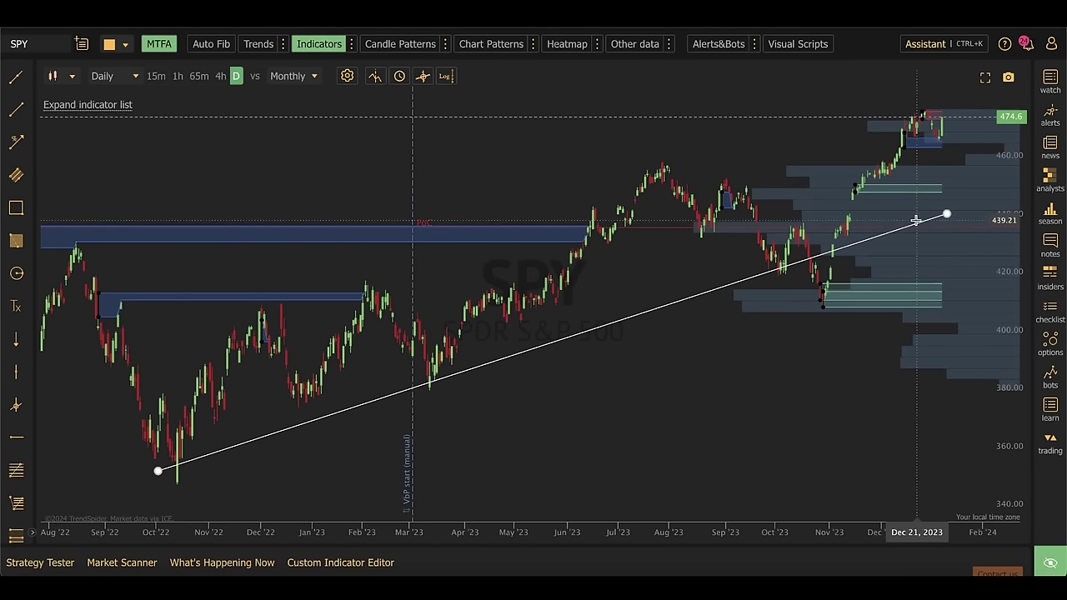
key("Delete")
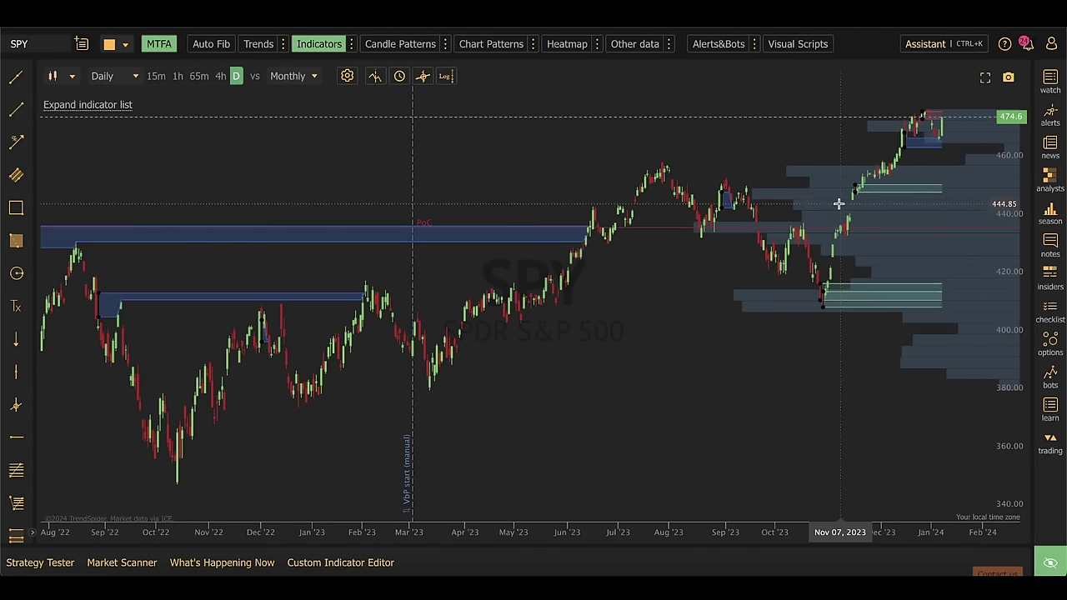
Try a descending trend line on SPY from about 465 in late July 2023 to about 423 in early December 2023
scroll(839, 203, "up", 3)
left_click_drag(1009, 362, 1018, 138)
left_click_drag(691, 183, 814, 335)
scroll(648, 191, "up", 2)
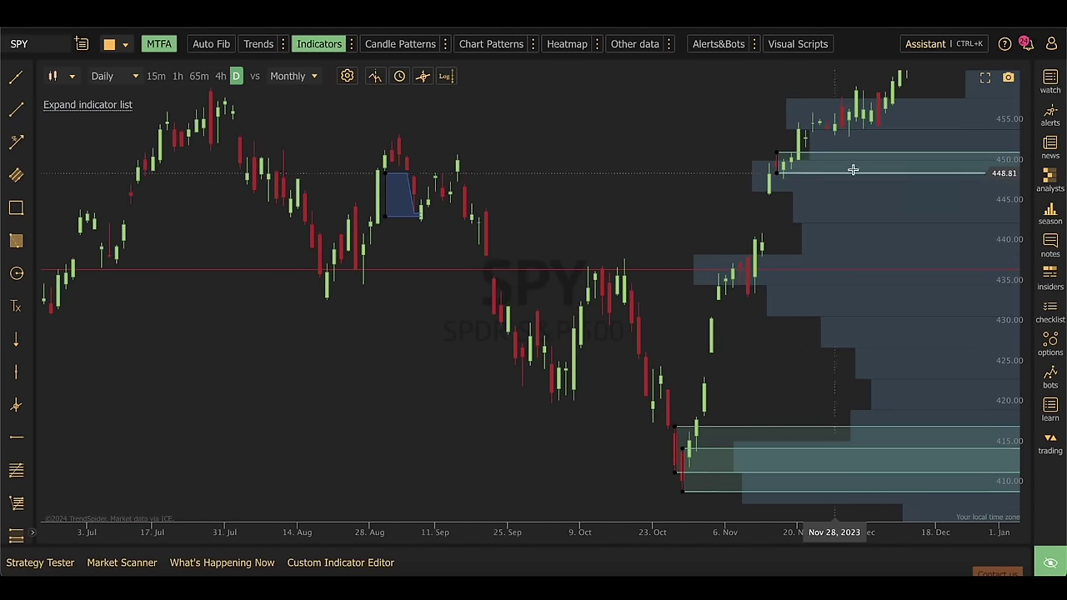
key("t")
left_click_drag(175, 125, 869, 348)
scroll(505, 298, "down", 3)
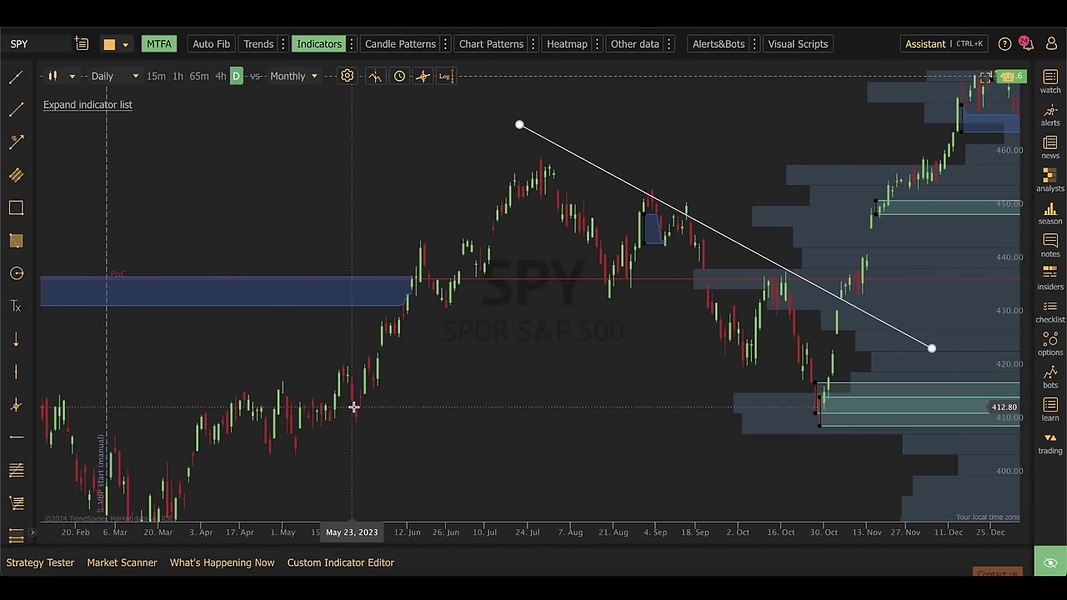
Review the descending trend line against SPY's September to November 2023 candles and delete it
scroll(762, 234, "up", 4)
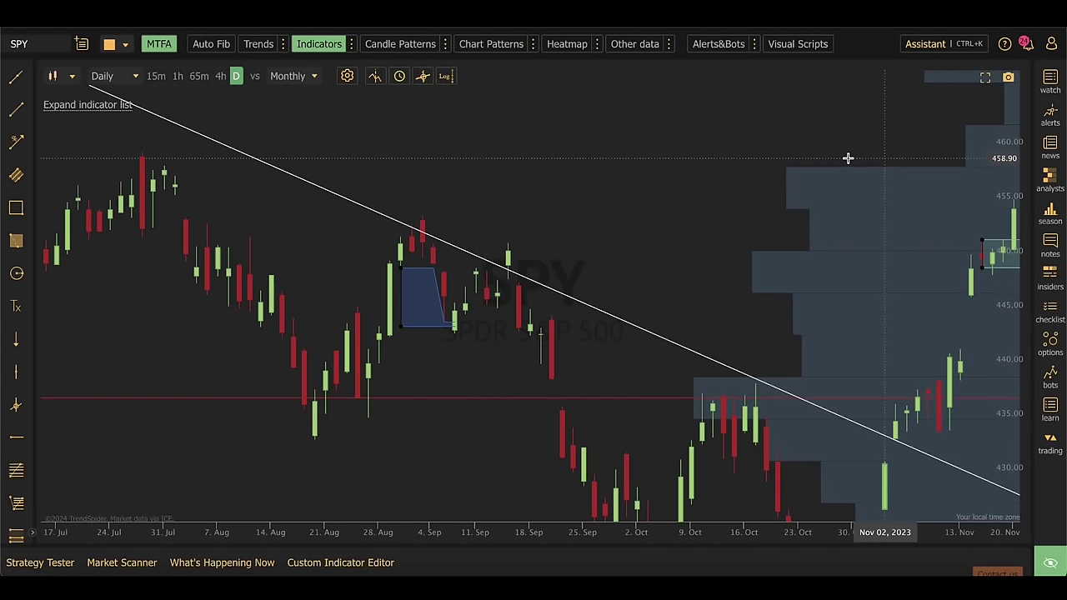
scroll(847, 159, "down", 3)
scroll(1033, 167, "right", 3)
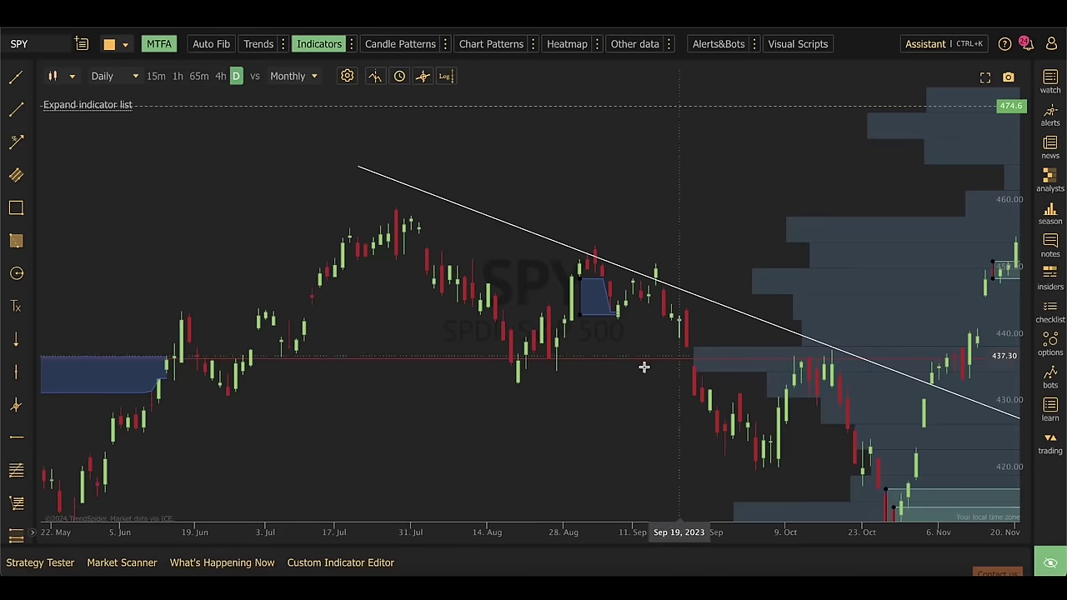
scroll(375, 388, "right", 2)
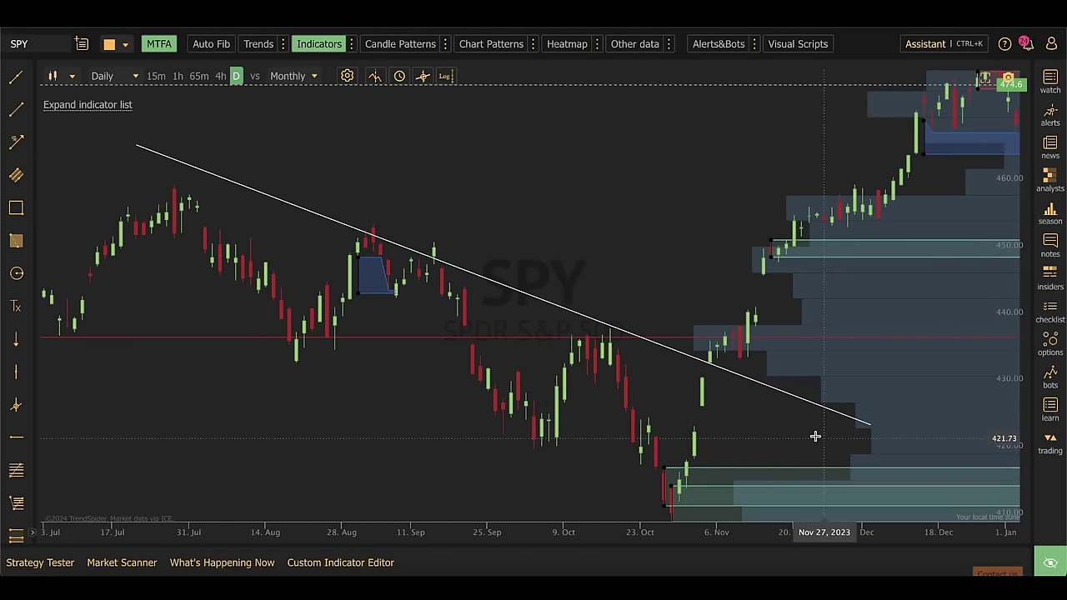
left_click(672, 351)
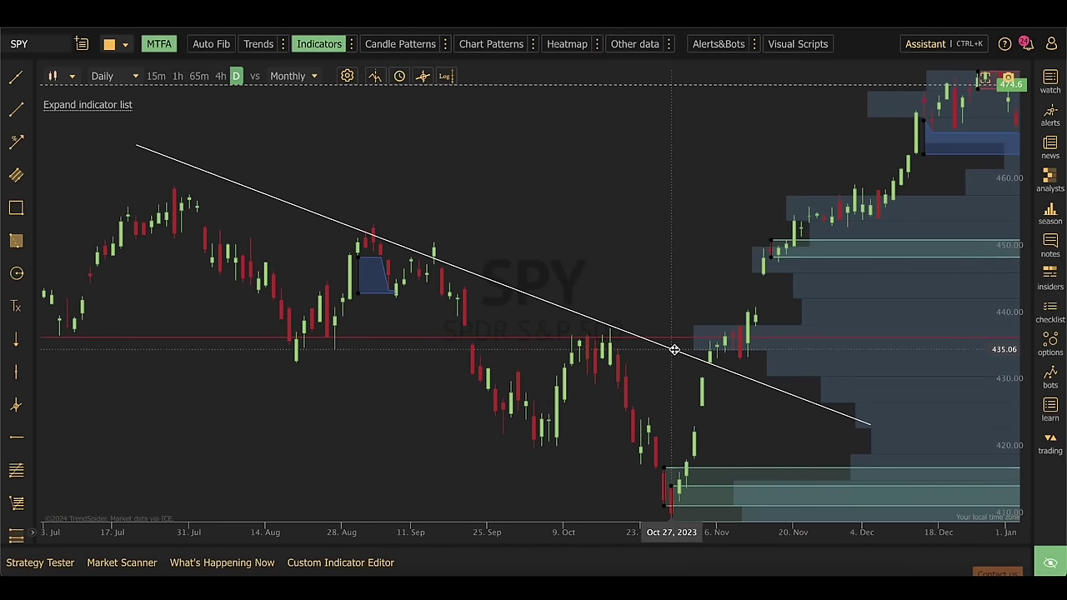
key("Delete")
Try a rectangle over SPY's lower green order blocks at about 407 to 415, from mid-September 2023 to early March 2024, and delete it
left_click_drag(1008, 153, 1004, 303)
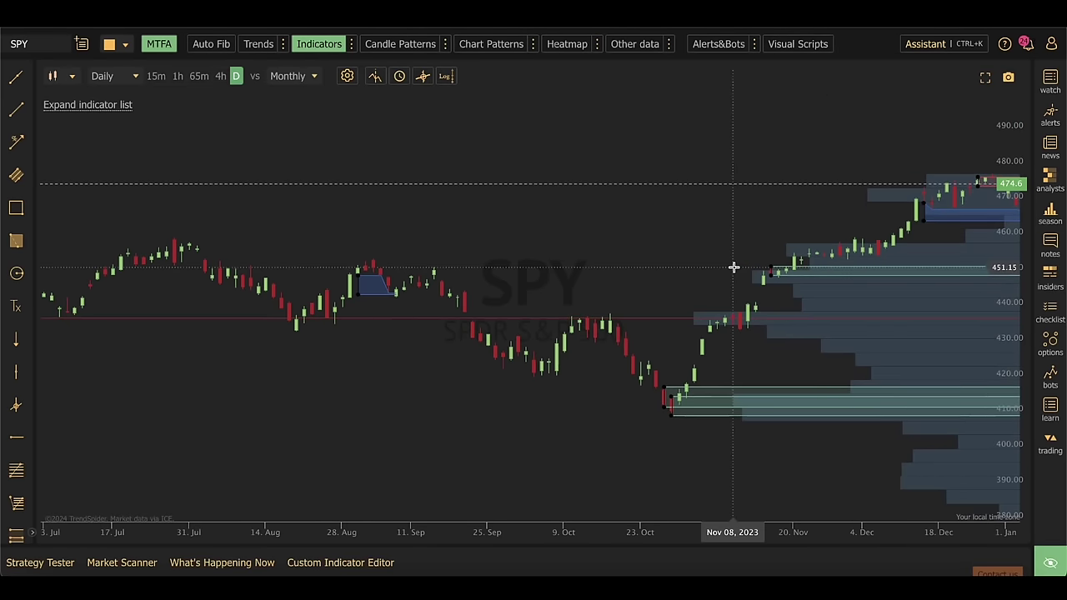
scroll(733, 267, "down", 3)
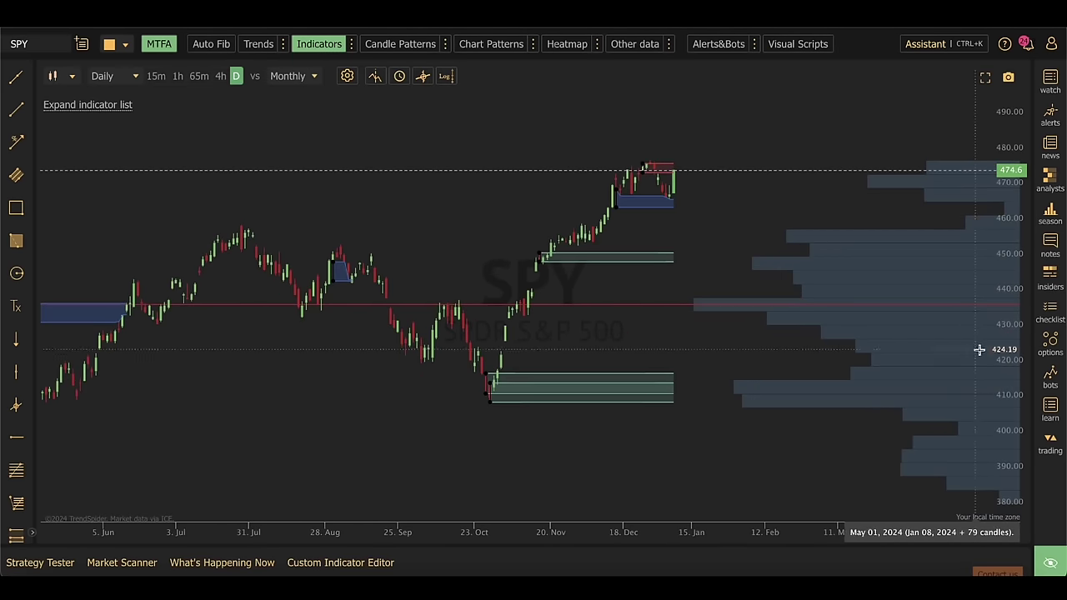
left_click_drag(981, 350, 1004, 266)
scroll(555, 472, "up", 2)
scroll(597, 450, "up", 1)
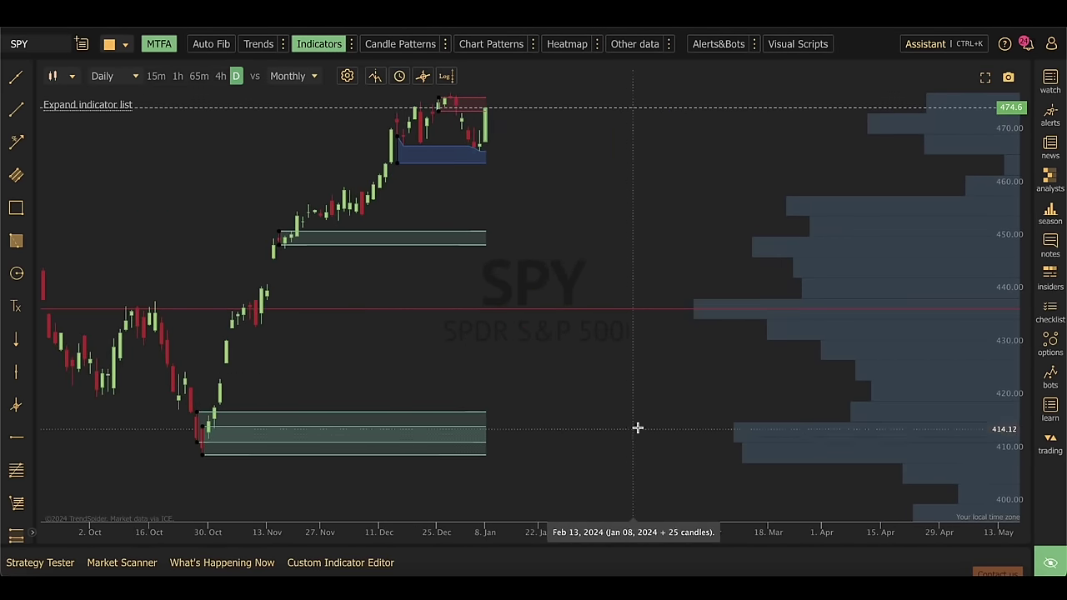
scroll(708, 400, "left", 3)
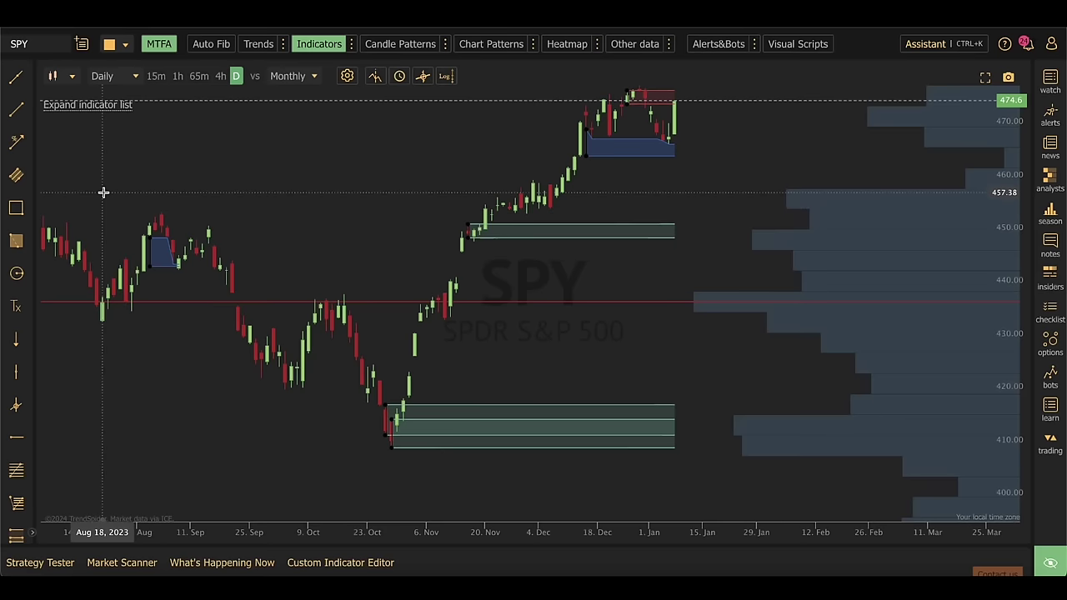
left_click(15, 208)
mouse_move(190, 415)
left_mouse_down()
mouse_move(785, 386)
mouse_move(906, 457)
left_mouse_up()
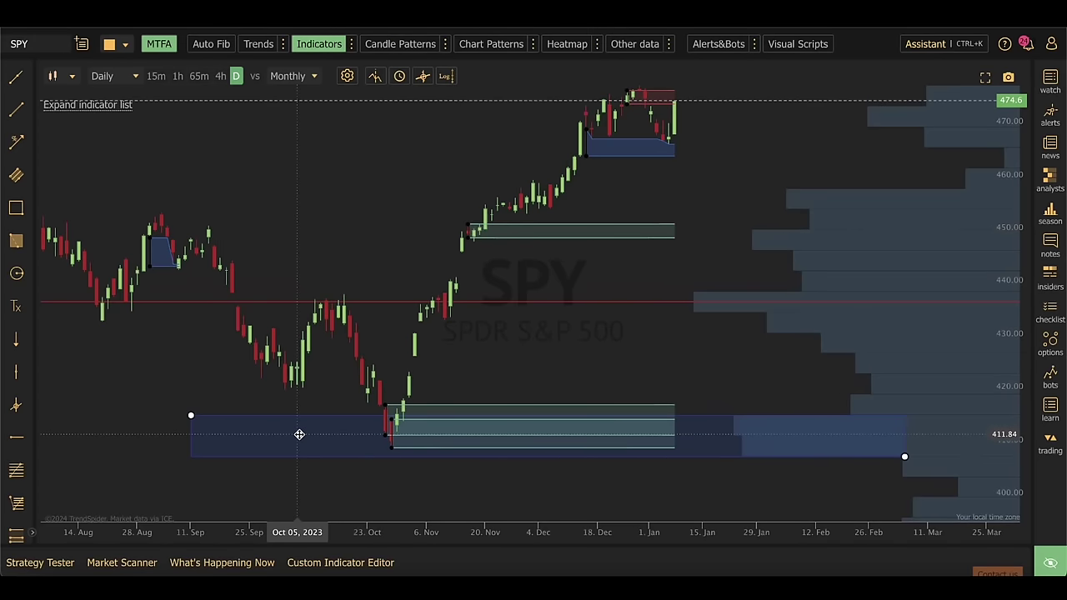
key("Delete")
Examine SPY's latest daily candles between the red order block and the blue fair value gap
scroll(545, 167, "right", 3)
left_click_drag(546, 167, 664, 261)
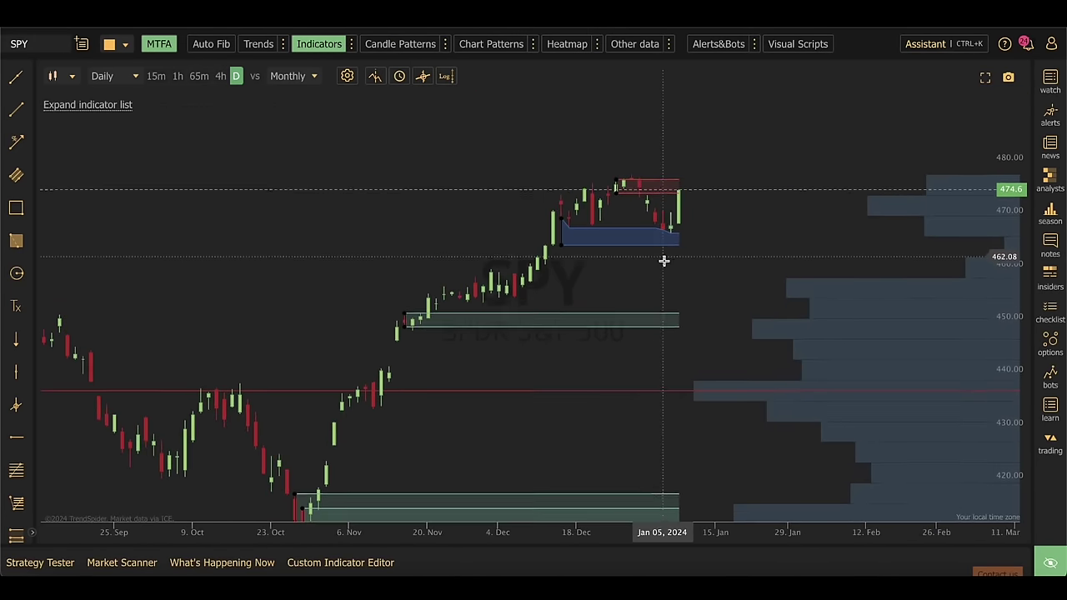
left_click_drag(1019, 333, 889, 191)
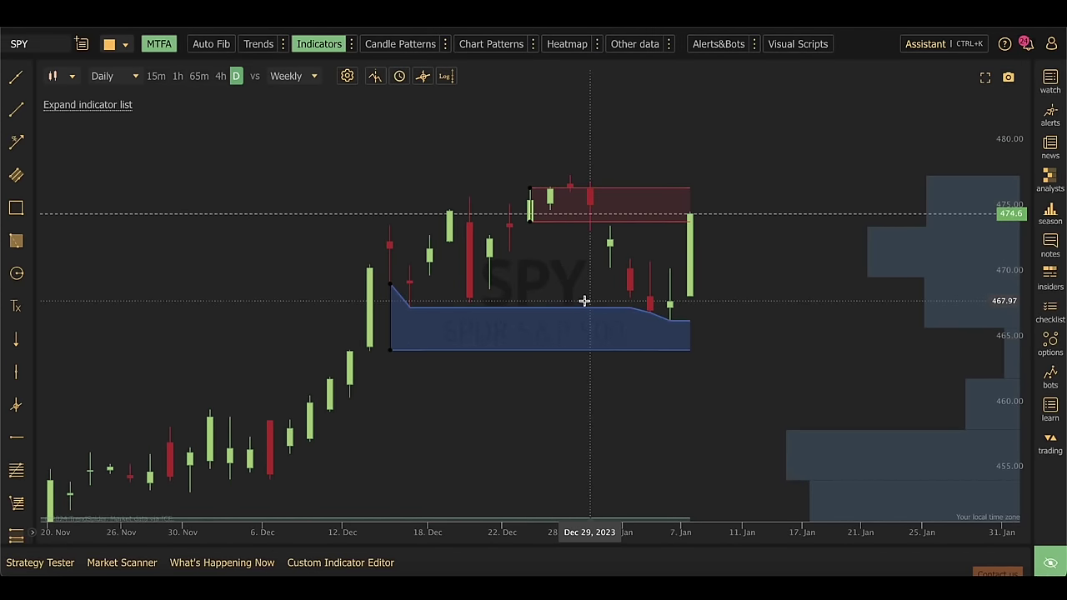
Review the active indicator list and SPY's latest daily candle against the red order block
left_click(88, 104)
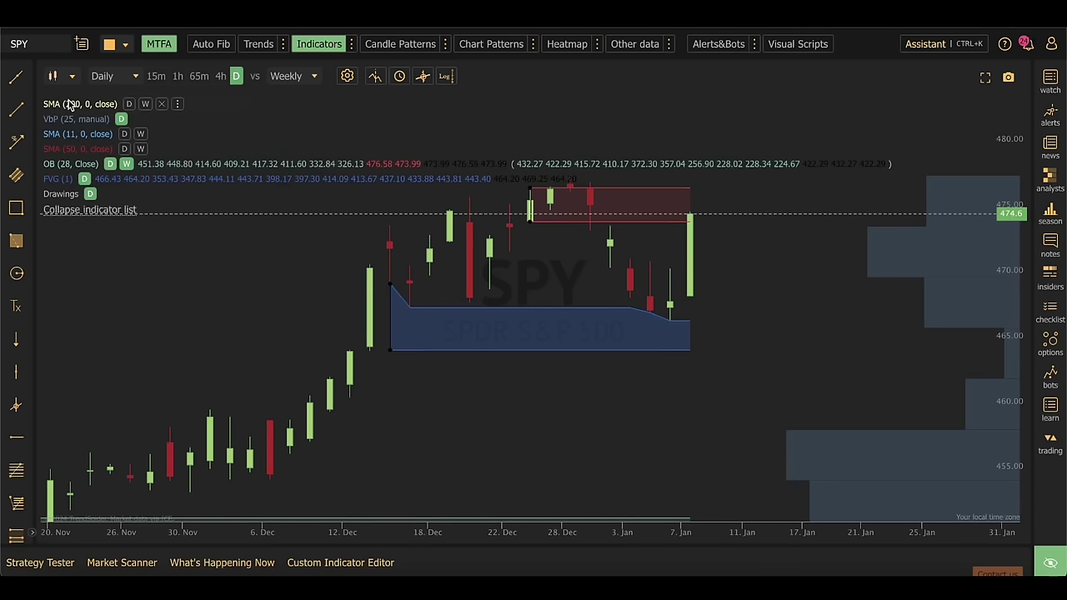
left_click(72, 210)
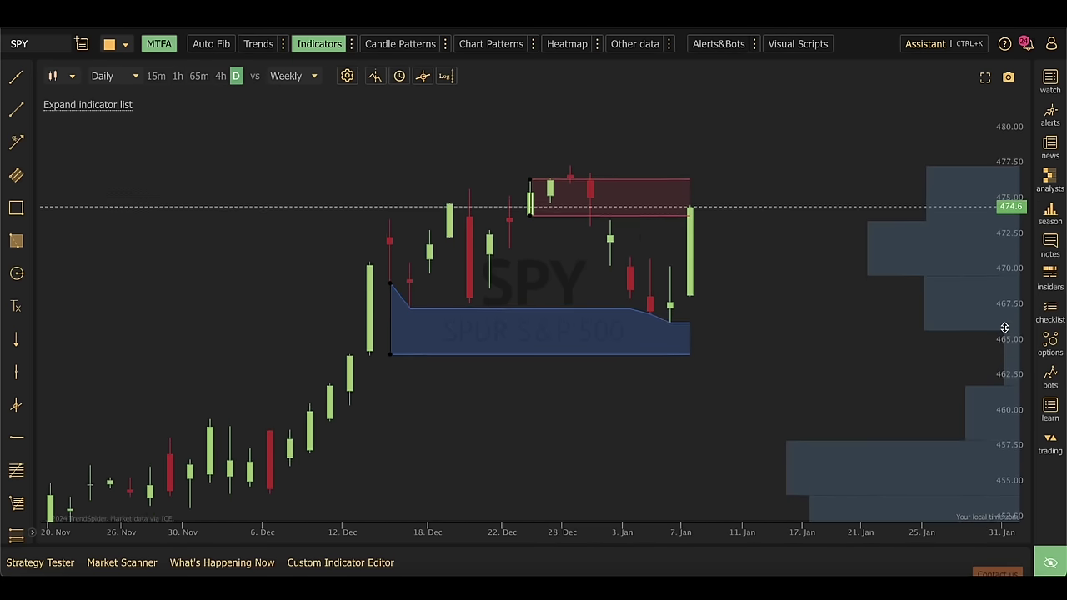
left_click_drag(1004, 329, 1004, 312)
scroll(823, 234, "up", 3)
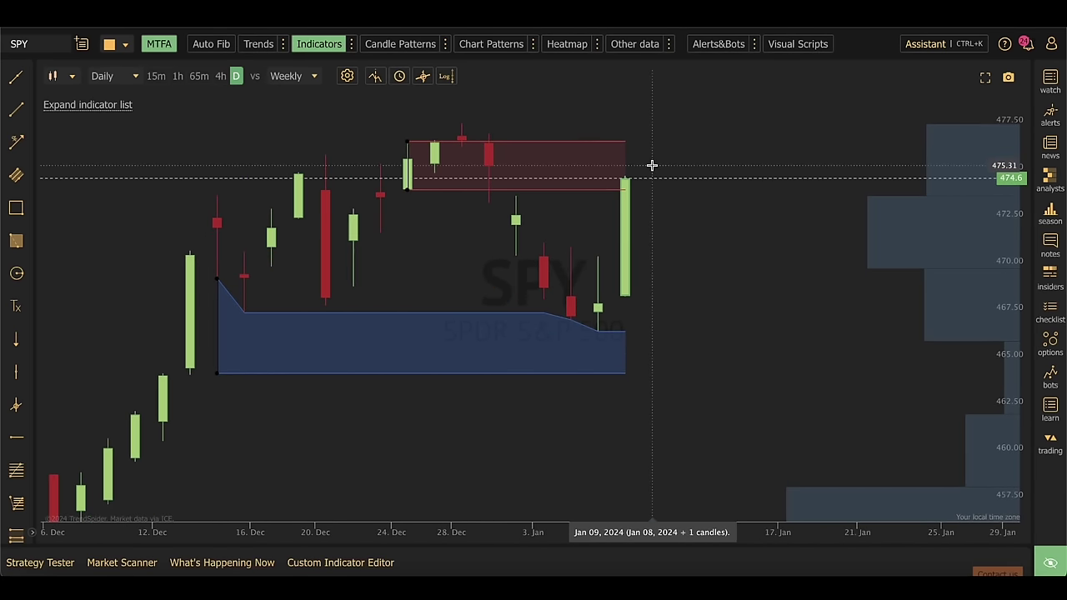
left_click_drag(674, 175, 792, 158)
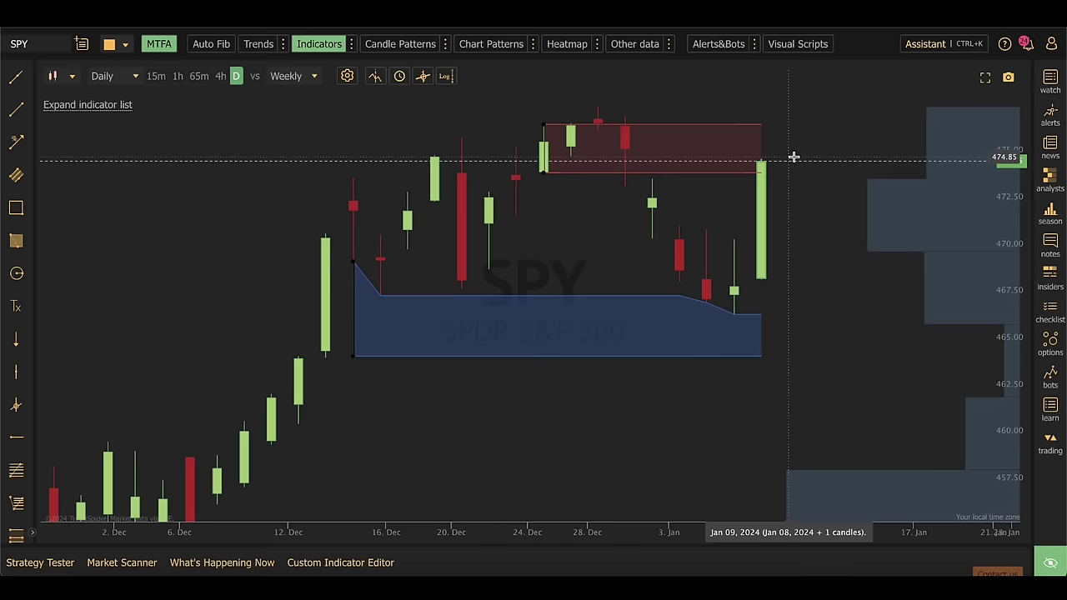
Try a parallel channel over SPY's red order block, about 476.5 down to 474.5, from late December 2023 to January 8, 2024, and remove it
left_click(12, 175)
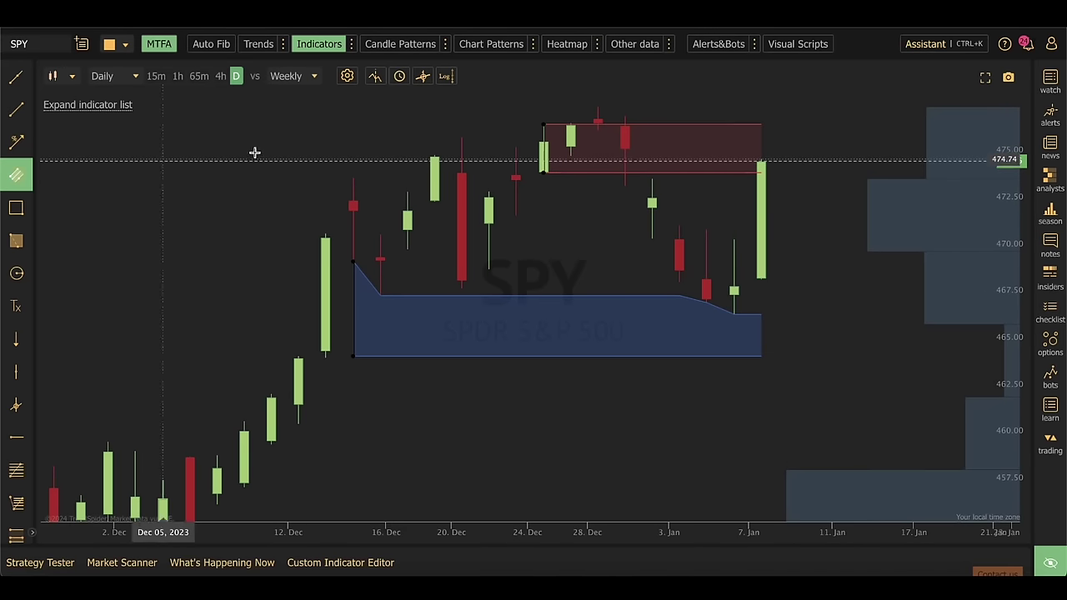
left_click(543, 124)
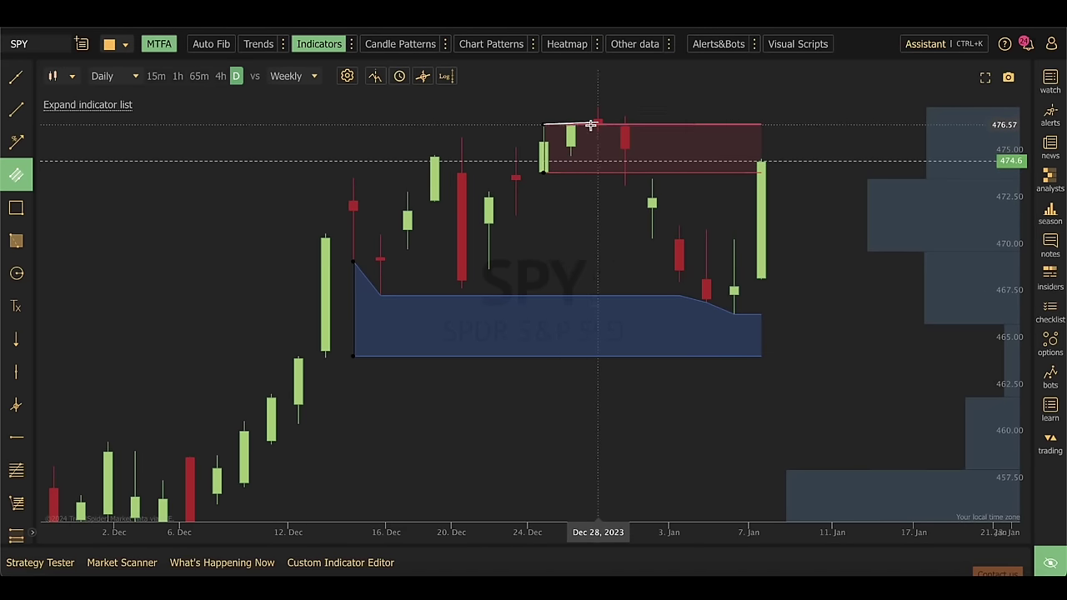
left_click(761, 123)
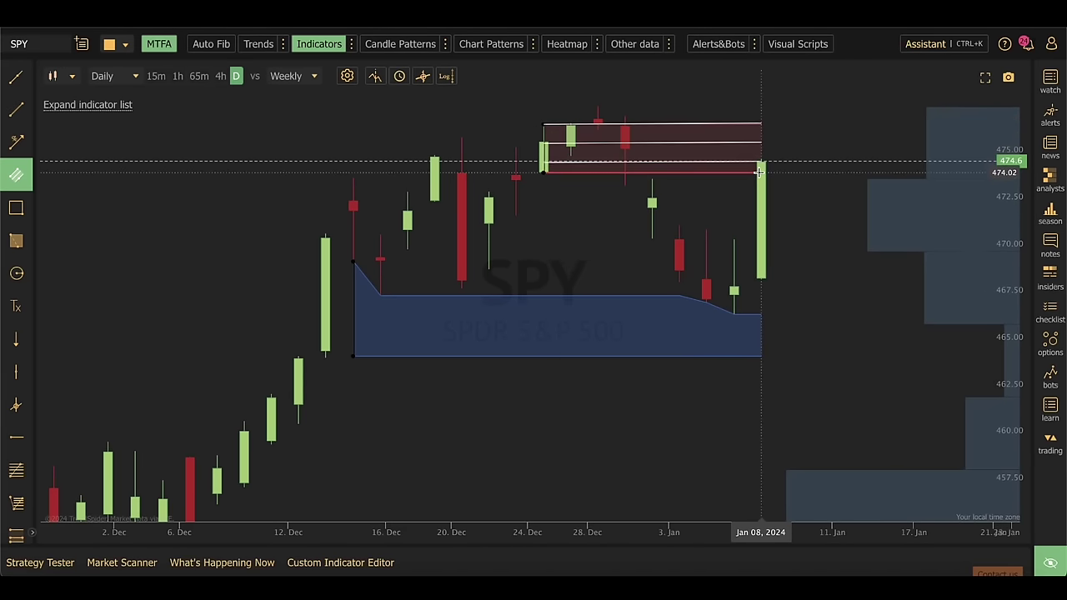
left_click(758, 172)
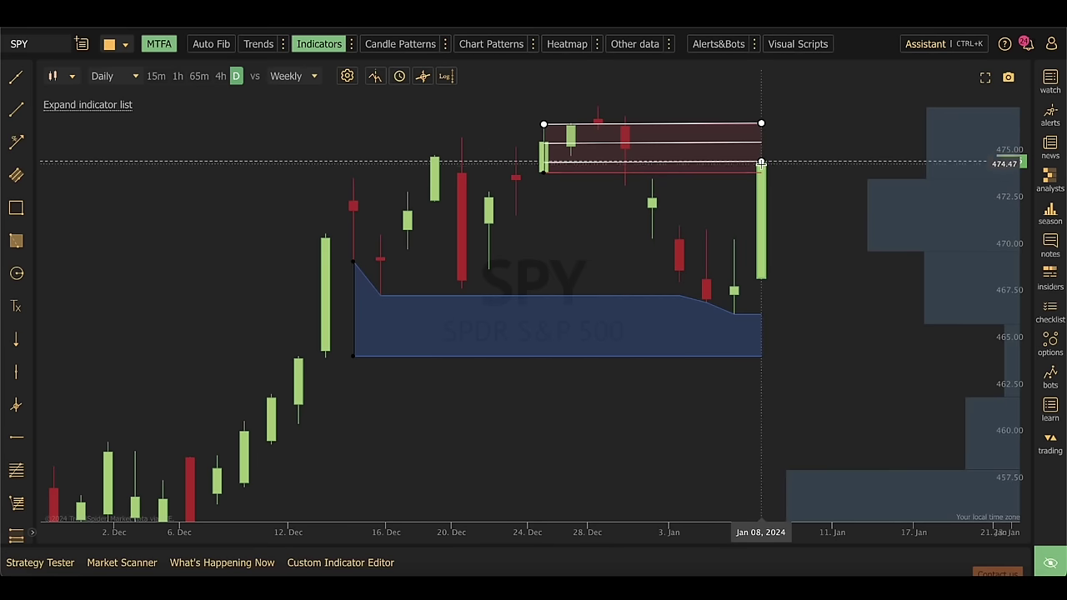
left_click(761, 174)
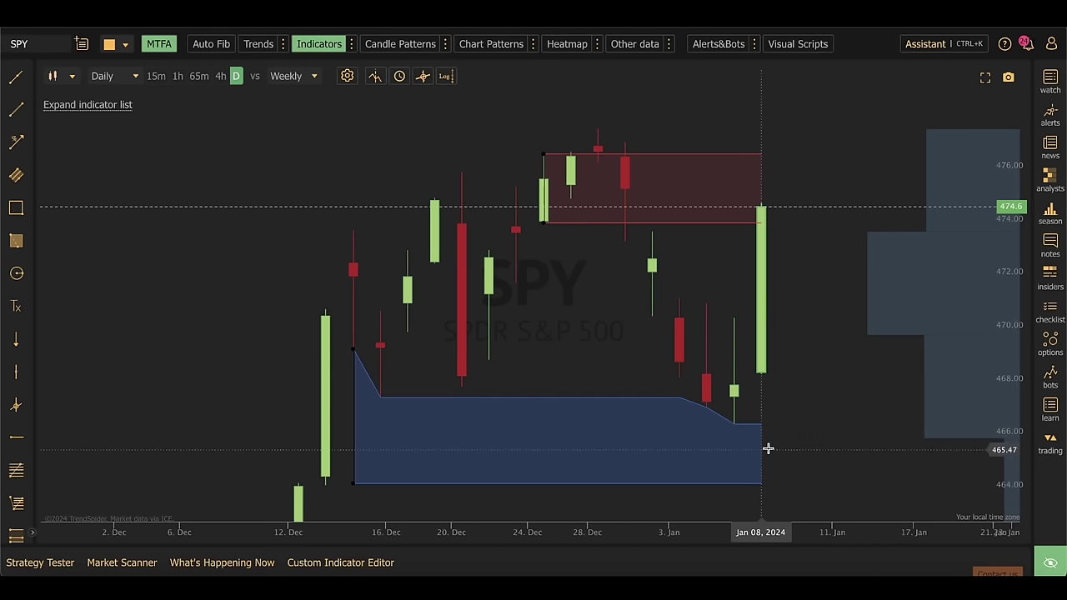
Draw a horizontal line along the upper edge of the blue fair value gap at about 467.3, from early December 2023 to January 16, 2024
scroll(578, 436, "down", 3)
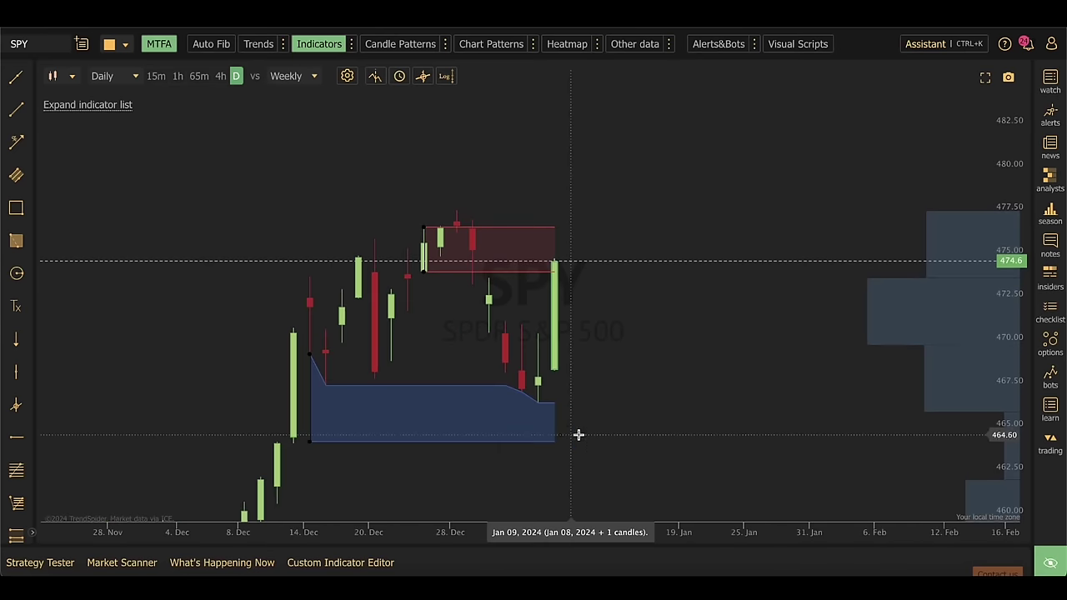
left_click(16, 437)
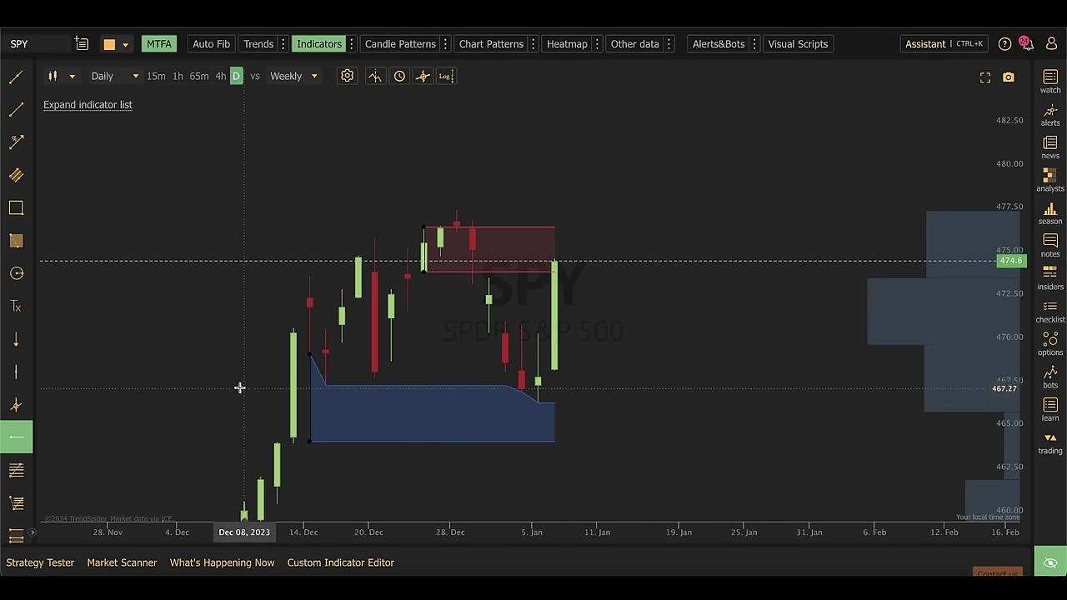
left_click_drag(228, 385, 643, 385)
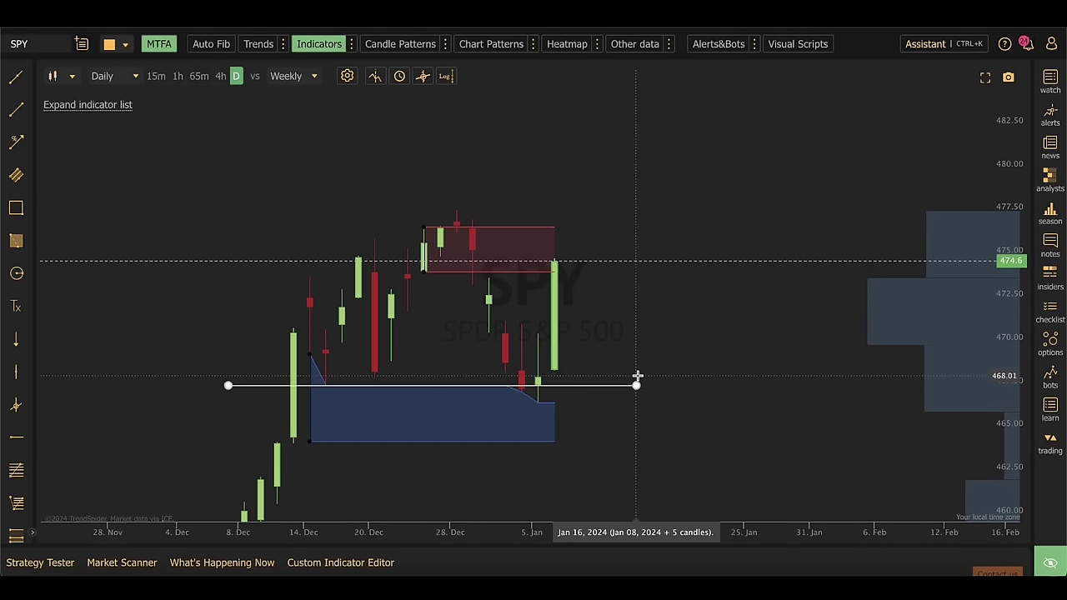
Trace SPY's swings with a zigzag path from mid-December 2023, ending in a projected drop to about 462.3 on January 17, 2024
scroll(7, 415, "down", 3)
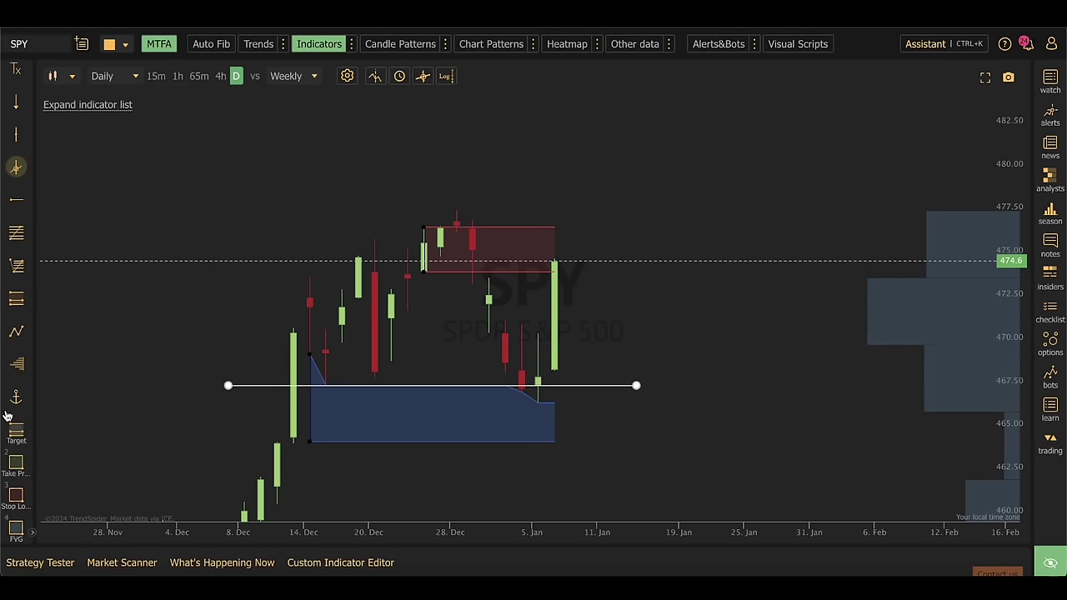
left_click(16, 331)
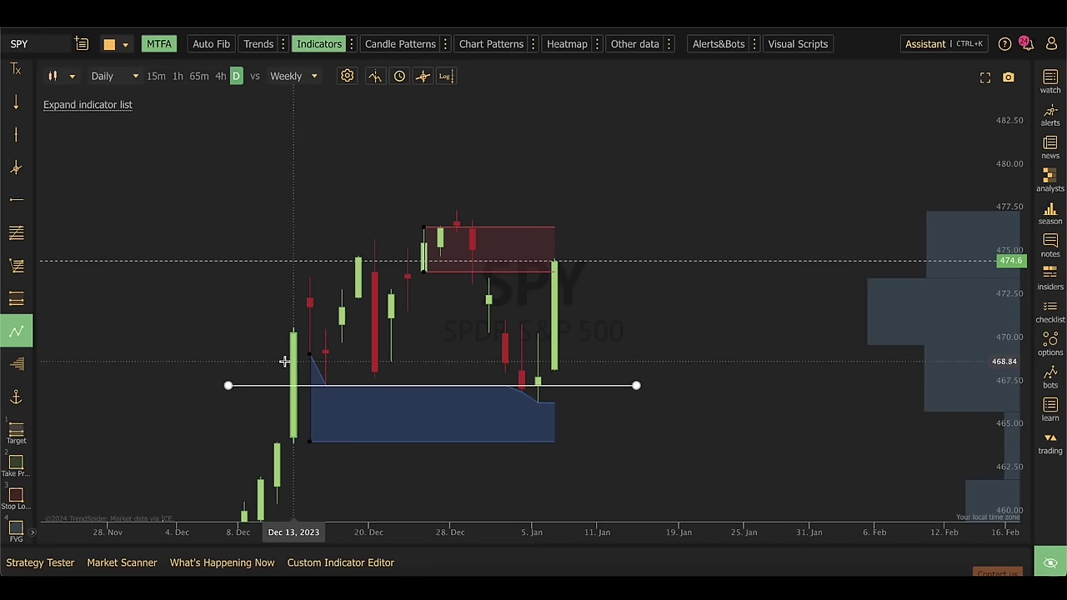
left_click(358, 230)
left_click(408, 310)
left_click(457, 179)
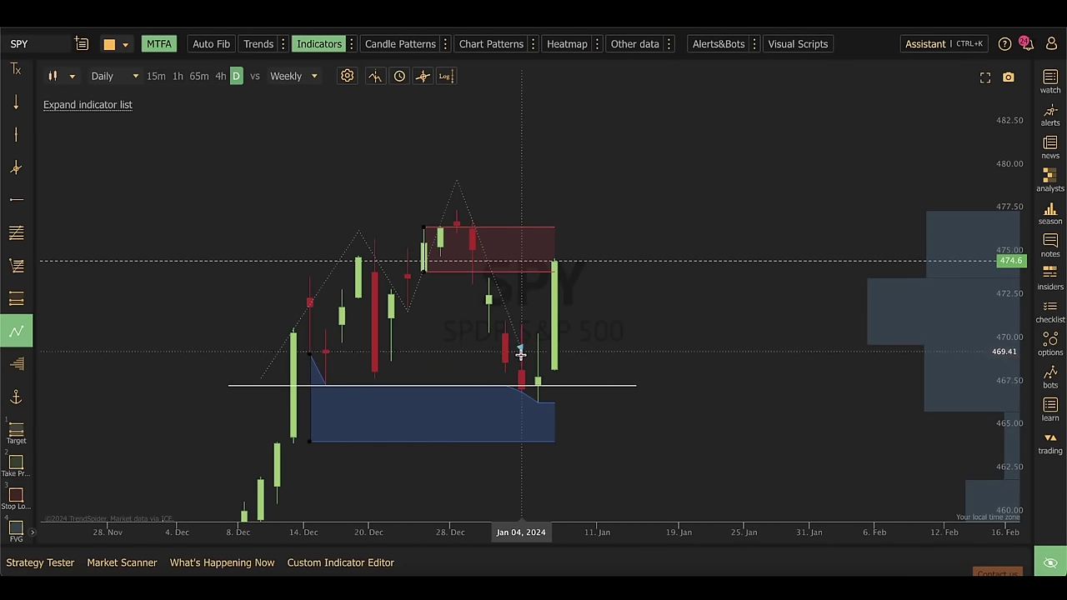
left_click(521, 378)
left_click(554, 223)
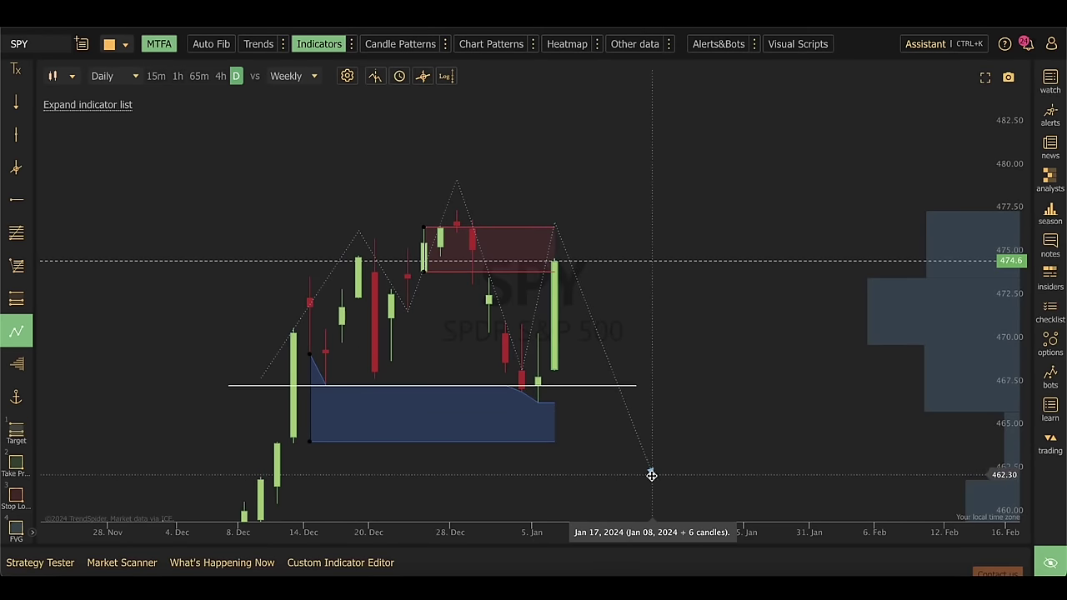
left_click(650, 473)
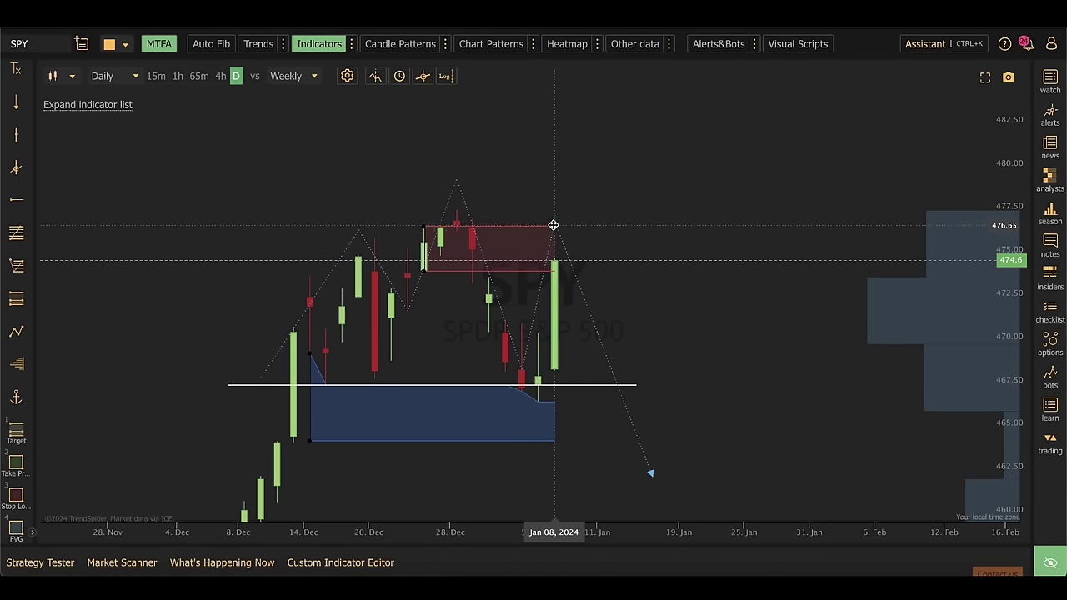
Check SPY's order blocks and fair value gaps on the 1-hour timeframe and return to the daily chart
left_click(177, 76)
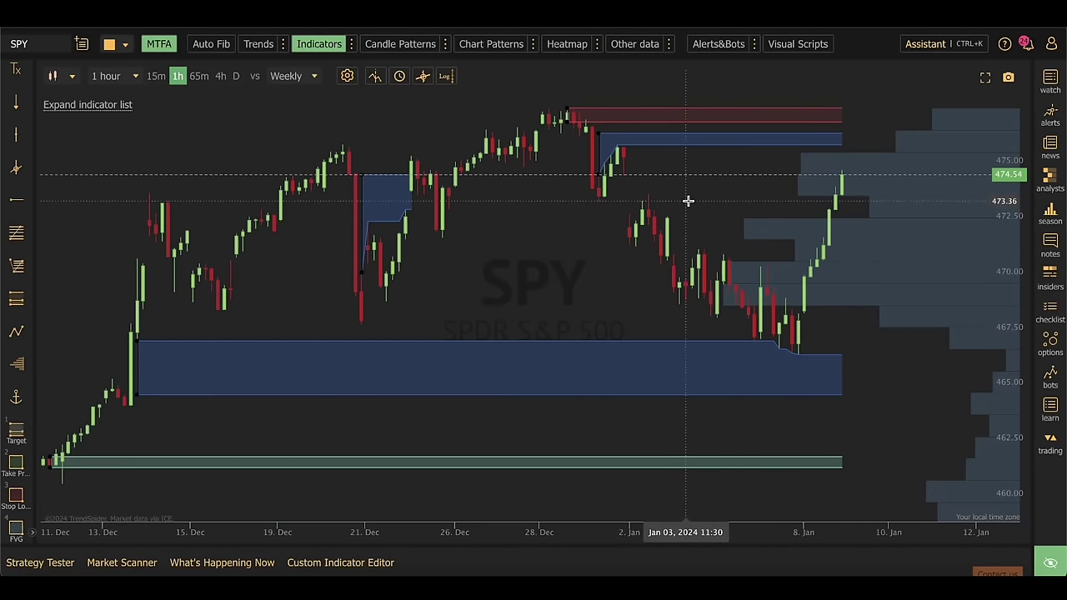
key("d")
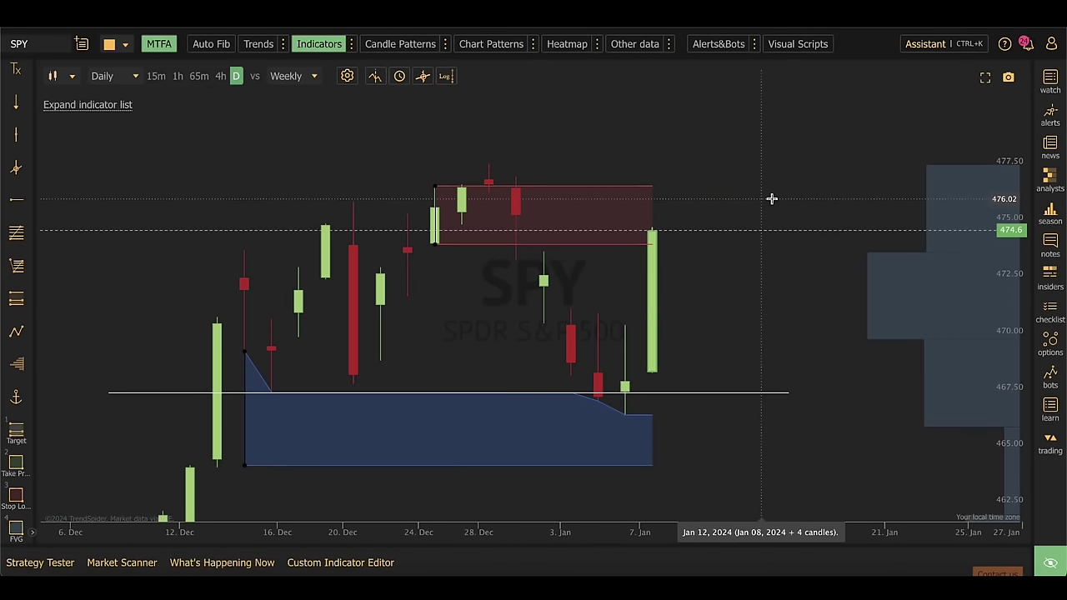
Hide the chart indicators and delete the horizontal line at about 467.3
left_click(318, 43)
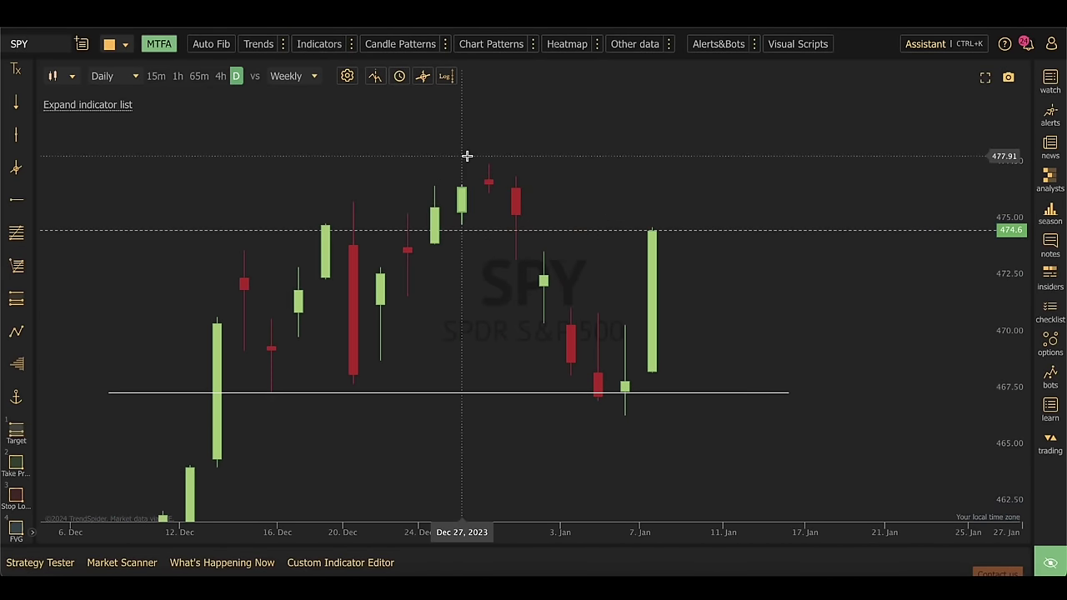
left_click(438, 391)
key("Delete")
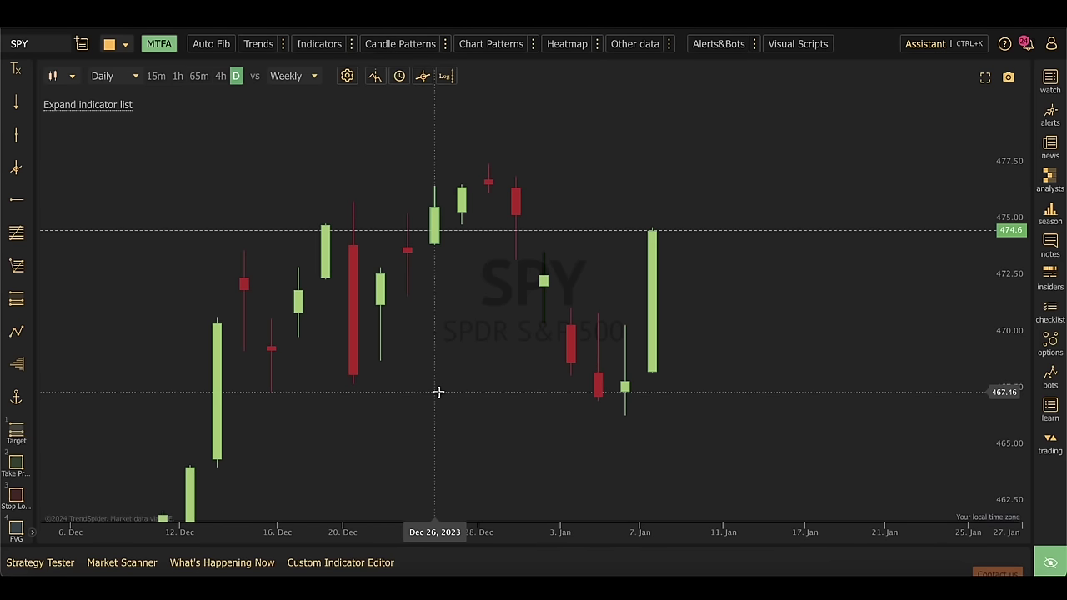
Try a Fibonacci retracement on SPY from about 476.6 on December 27, 2023 down to about 467, and delete it
left_click_drag(706, 308, 815, 250)
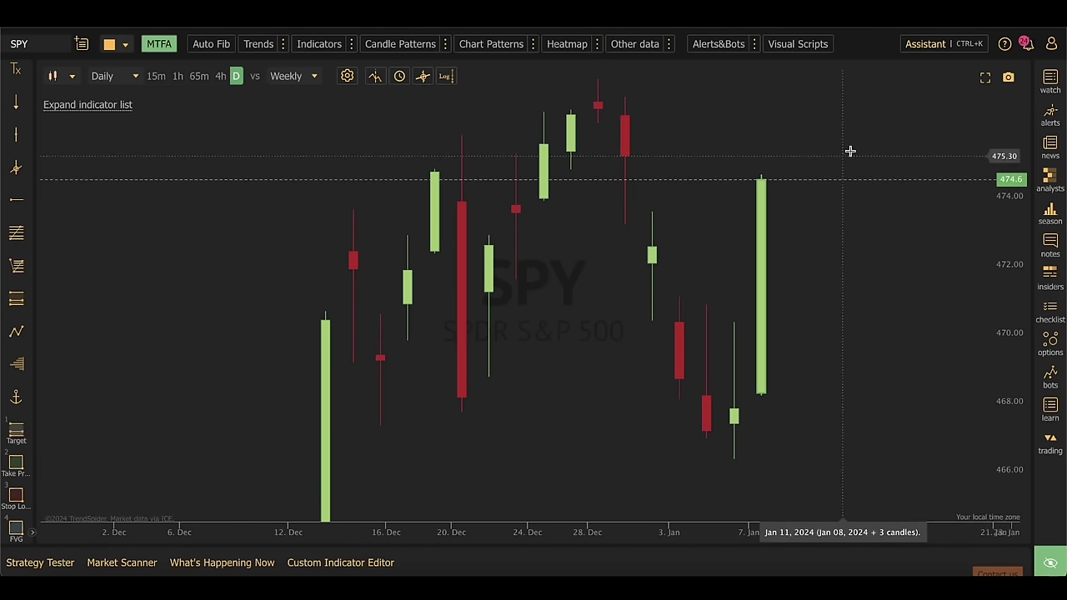
left_click_drag(850, 150, 776, 150)
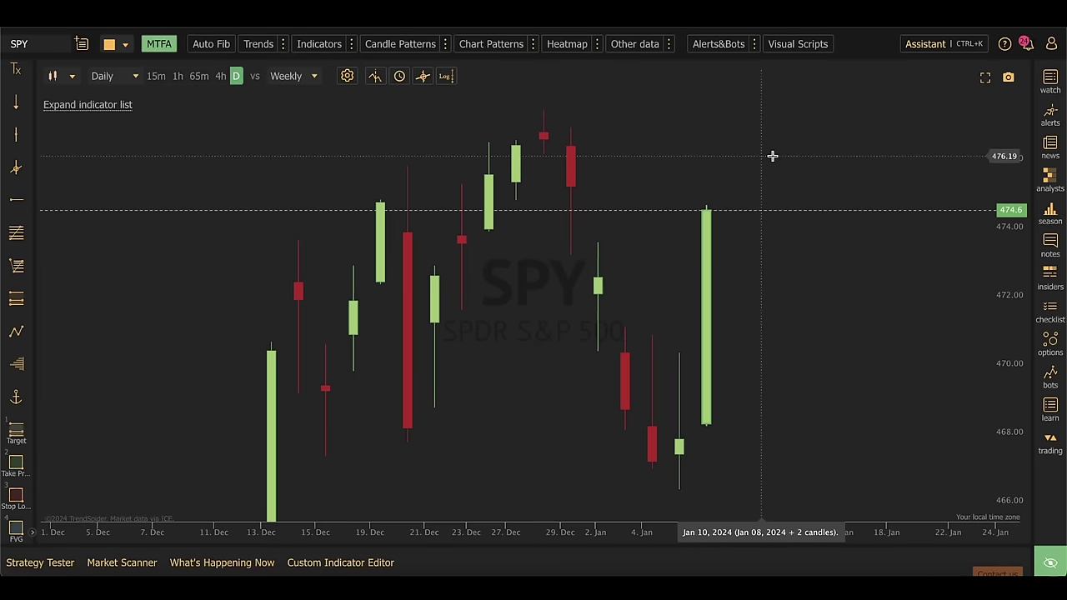
key("alt+f")
mouse_move(520, 105)
left_mouse_down()
mouse_move(754, 352)
mouse_move(812, 486)
mouse_move(812, 461)
left_mouse_up()
left_click_drag(515, 109, 517, 140)
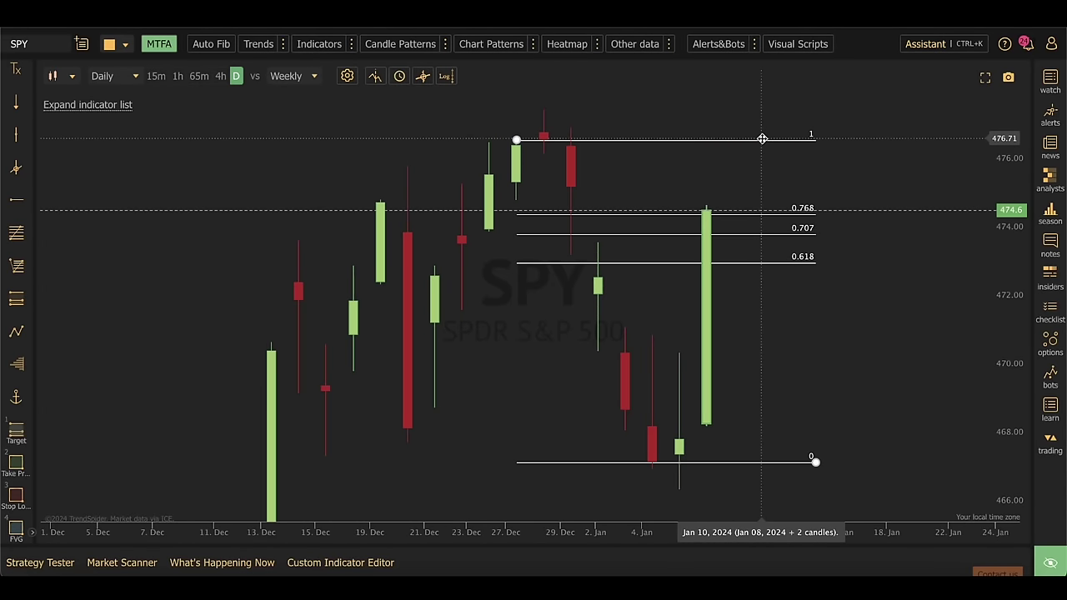
key("Delete")
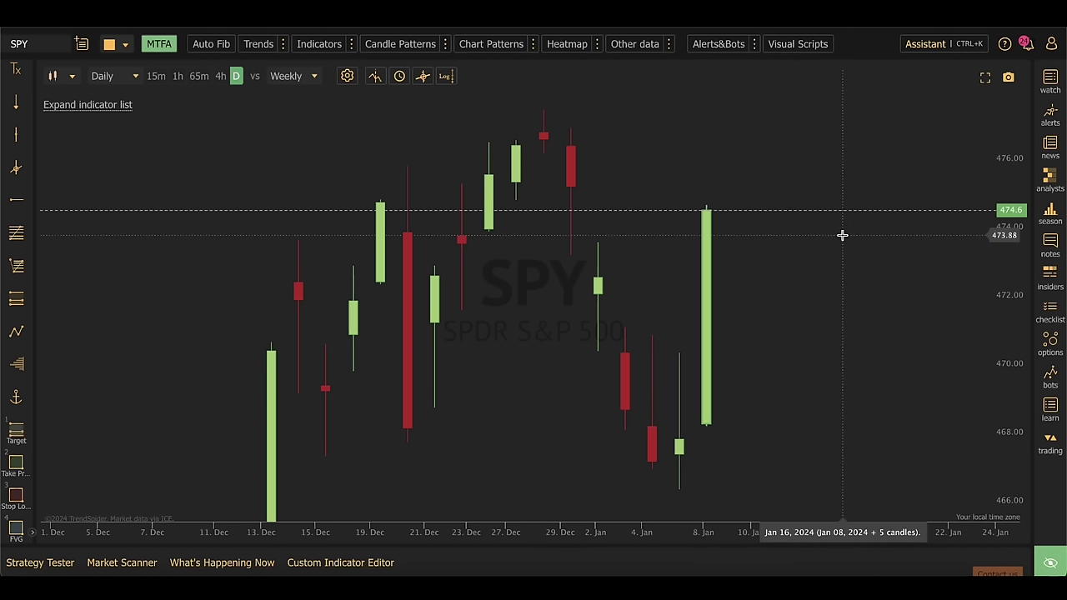
Draw a Fibonacci retracement from SPY's December 28, 2023 high at about 477.5 to the January low at about 466.3, extending to January 12, 2024
left_click_drag(1005, 242, 1004, 304)
left_click_drag(770, 361, 770, 279)
left_click(16, 232)
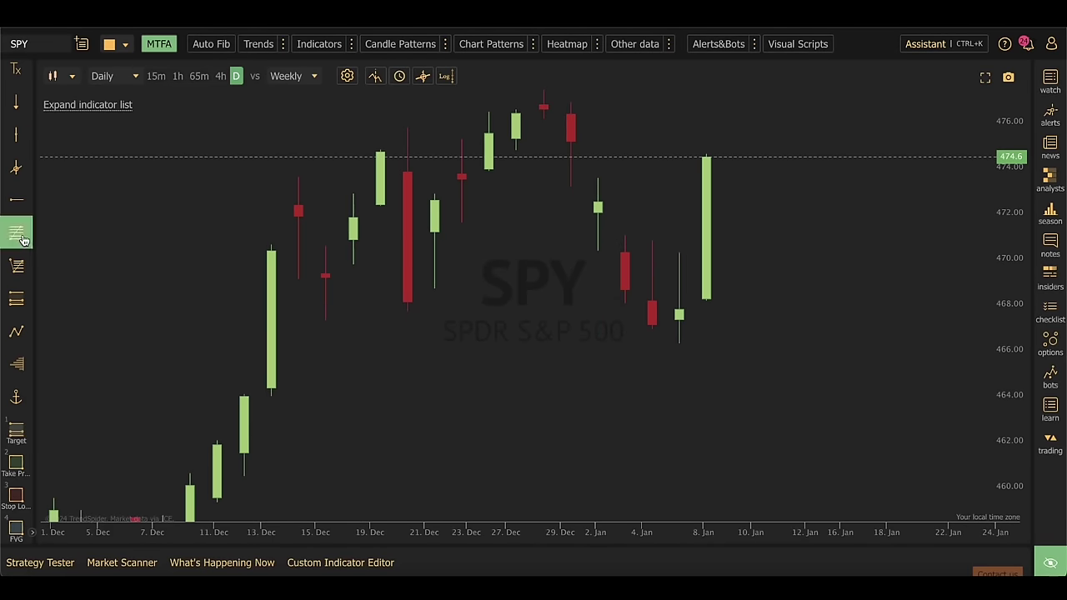
left_click(536, 89)
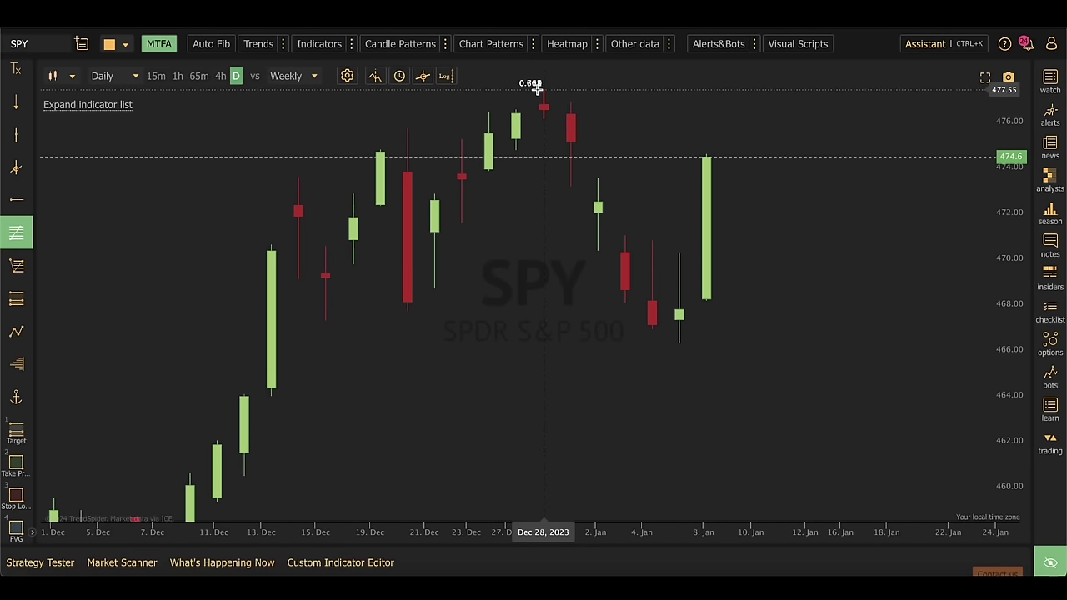
left_click(822, 343)
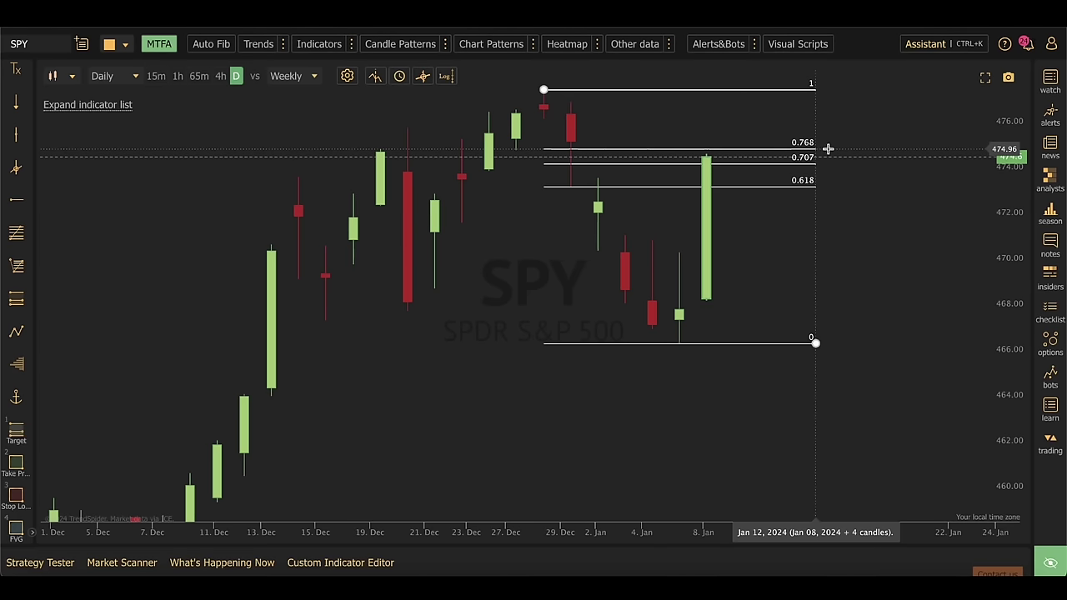
left_click(924, 162)
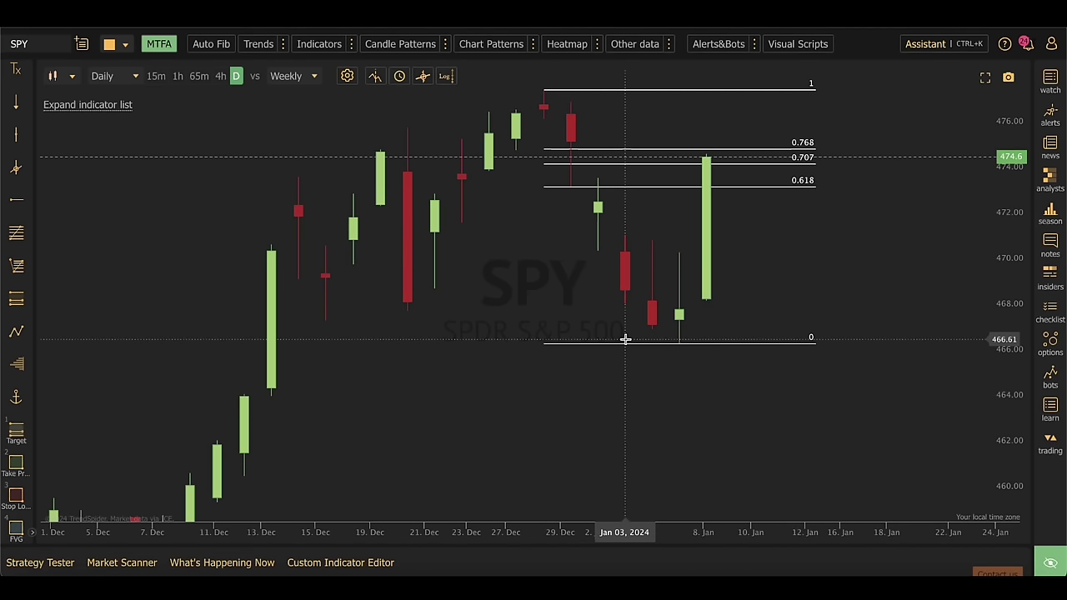
Try a rectangle over the retracement's 0.618 to 0.768 zone, from December 28, 2023 to January 12, 2024
scroll(19, 226, "up", 3)
left_click(16, 206)
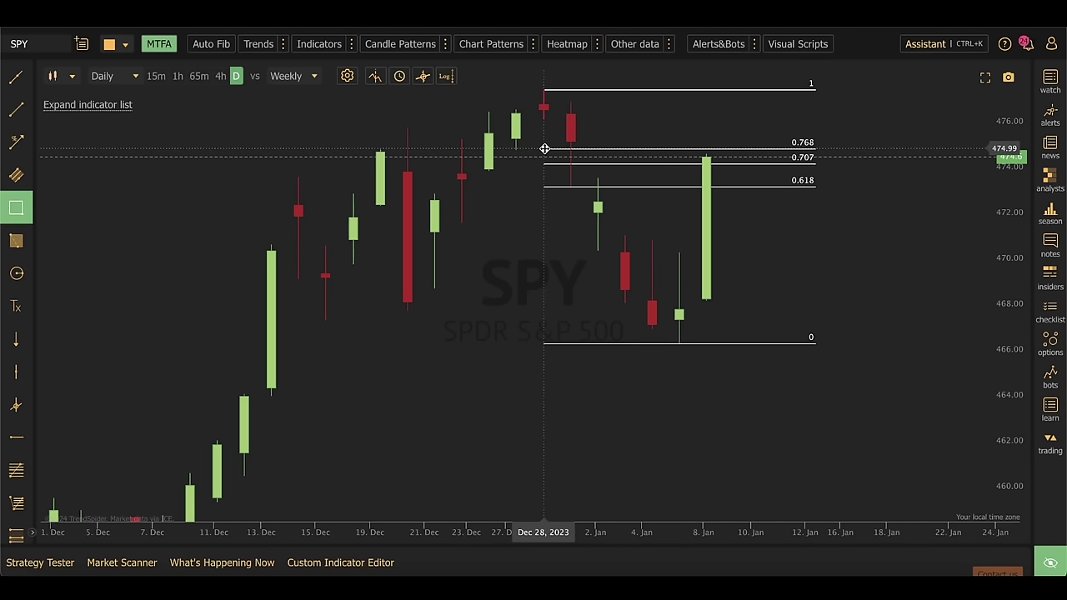
left_click(543, 149)
left_click(817, 186)
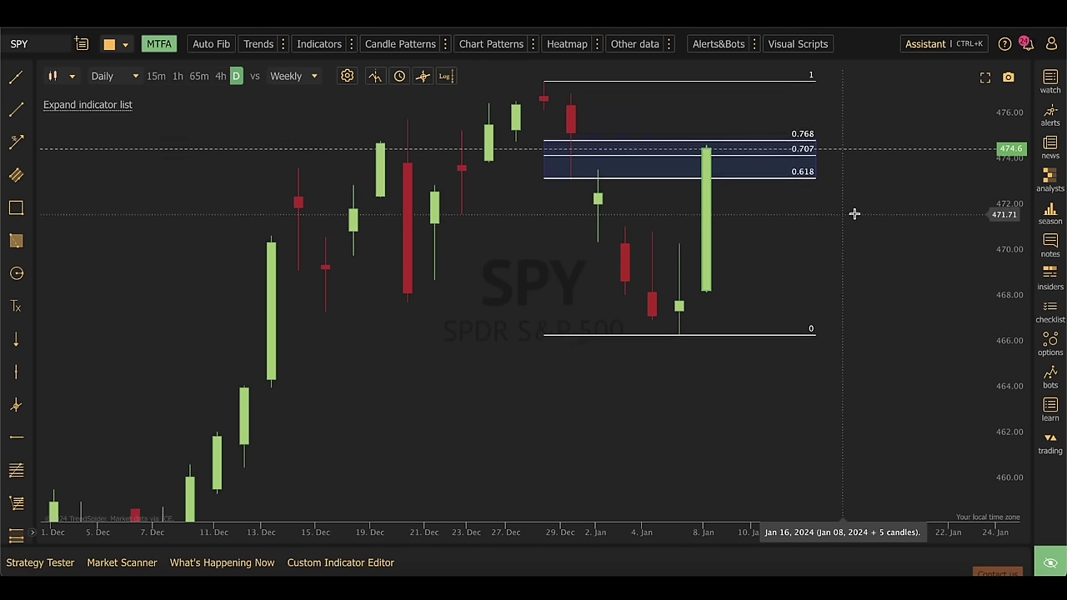
Show the indicators again and place a short trade plan on SPY with entry 474.71, stop level 477.89 and profit target 464.24
left_click(320, 44)
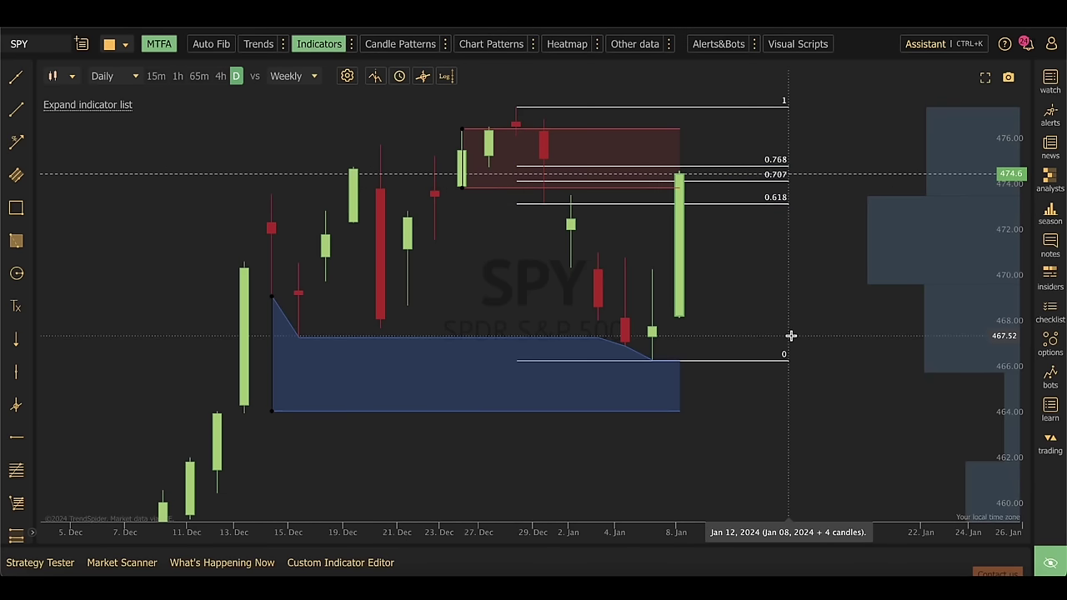
key("alt+f")
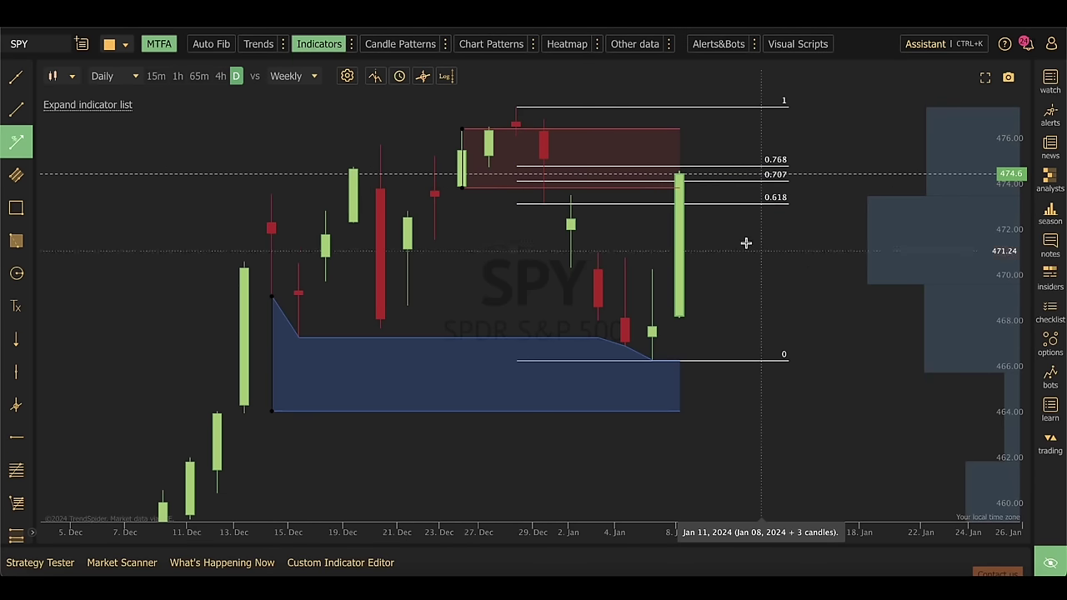
left_click(795, 174)
left_click_drag(790, 109, 809, 410)
left_click_drag(787, 197, 788, 142)
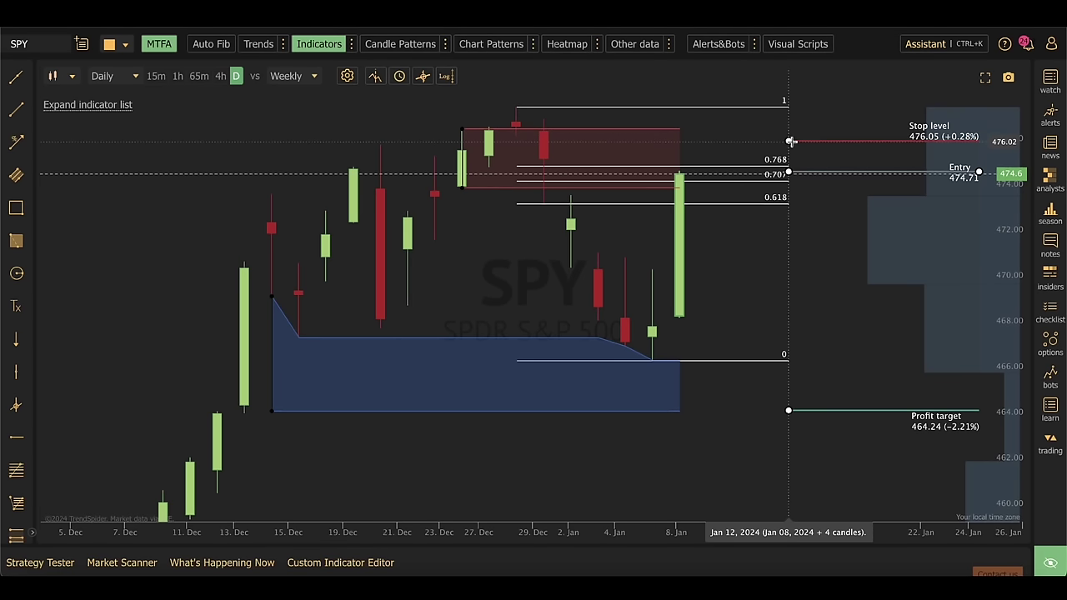
left_click_drag(788, 141, 794, 99)
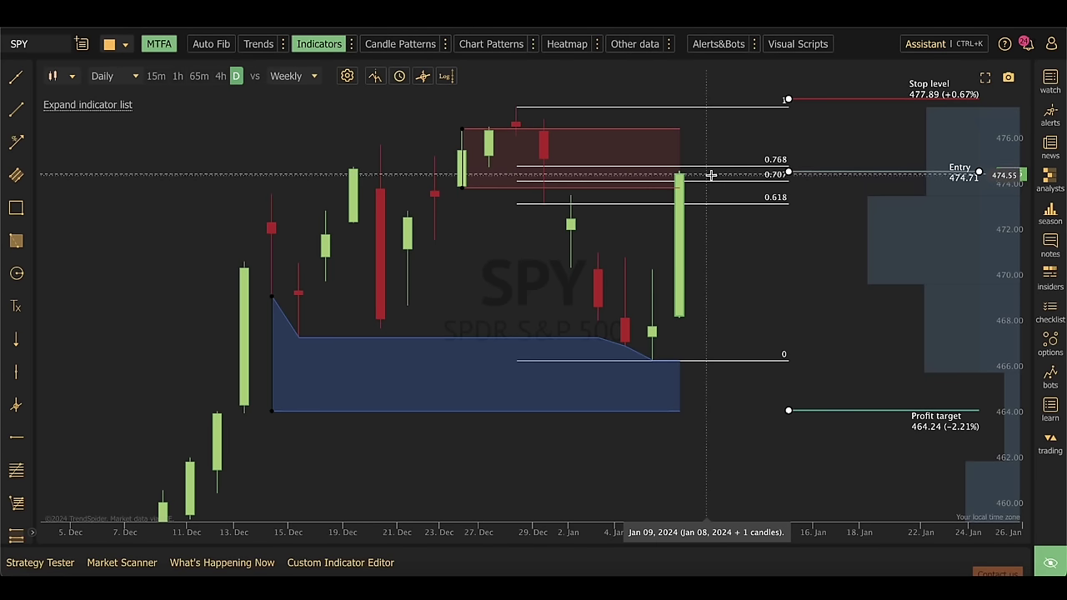
Move the SPY short trade plan up to entry 475.61, with stop level 477.67 and profit target 464.21
mouse_move(807, 145)
left_mouse_down()
mouse_move(805, 105)
mouse_move(805, 124)
left_mouse_up()
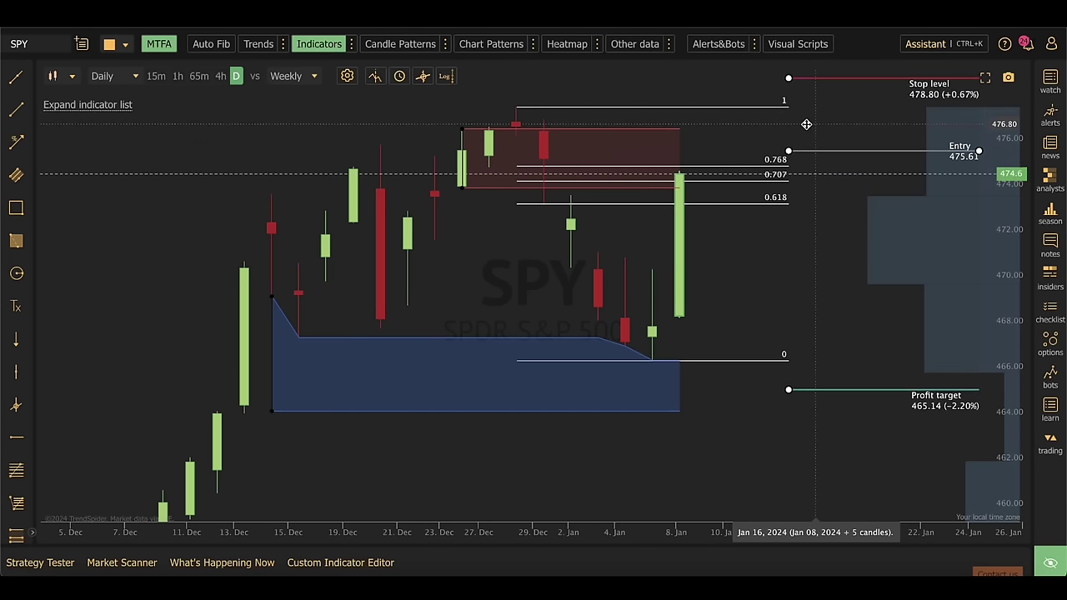
left_click_drag(787, 78, 788, 103)
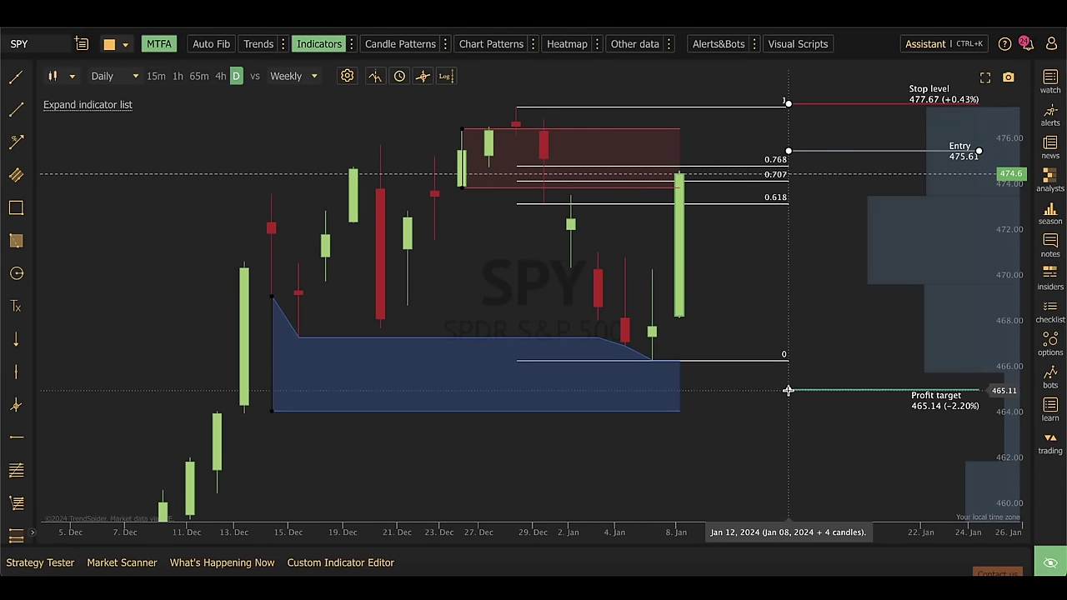
left_click_drag(788, 390, 788, 411)
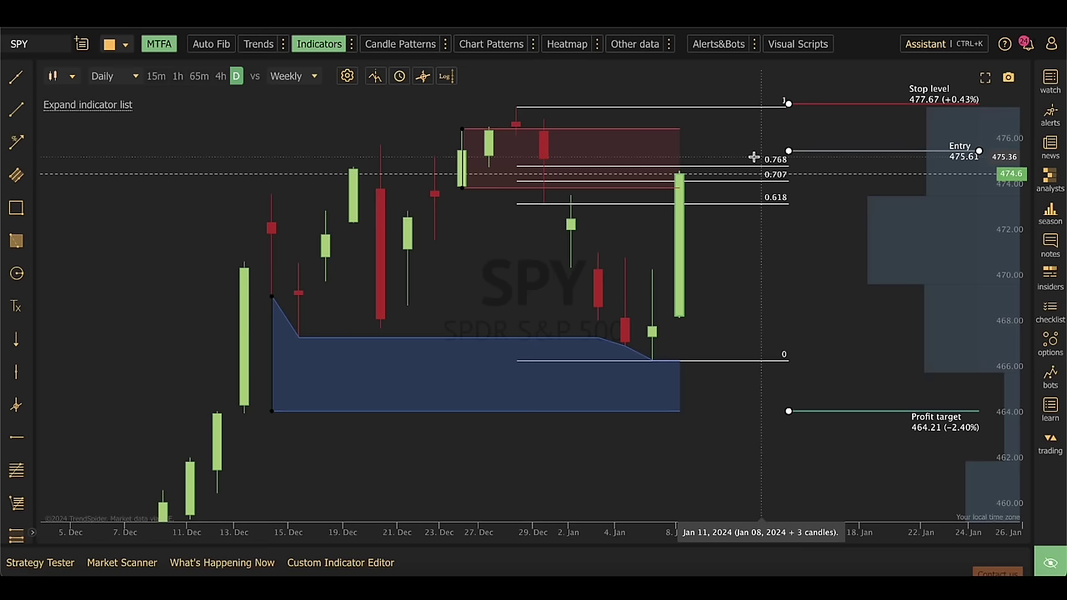
Try the SPY profit target at 450.17 inside the green order block, and move it back to about 464.2
left_click_drag(1010, 192, 959, 269)
scroll(673, 405, "down", 2)
left_click_drag(674, 405, 576, 398)
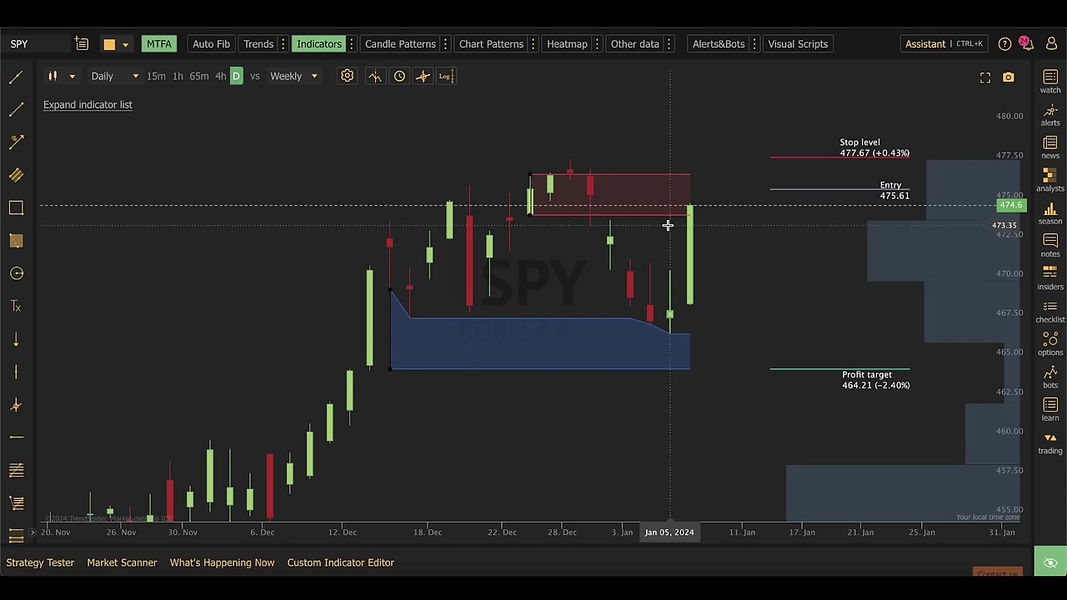
left_click_drag(650, 428, 529, 364)
scroll(540, 359, "down", 4)
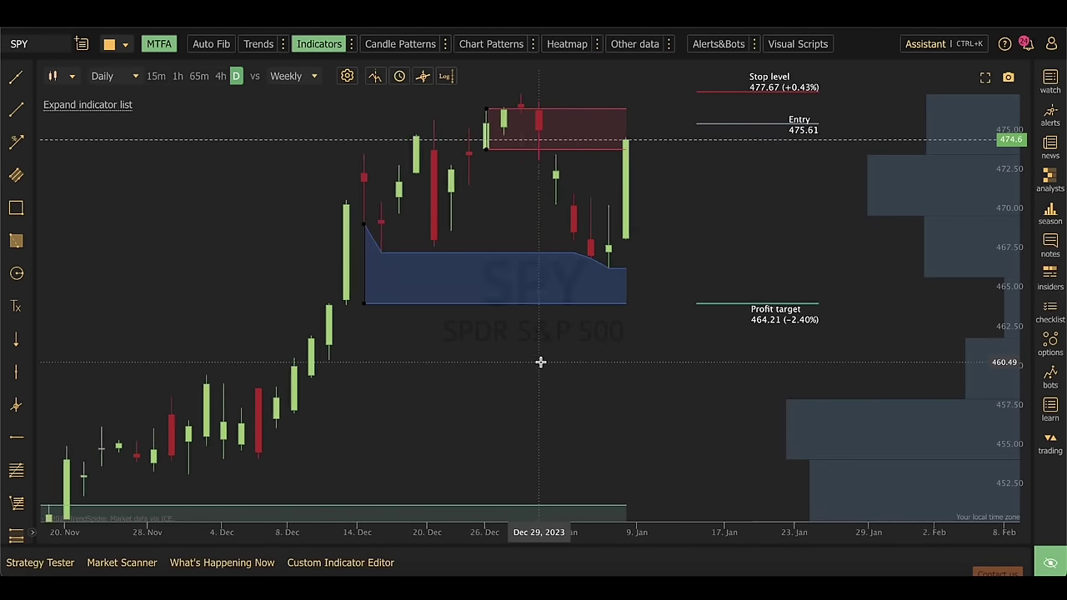
left_click_drag(1015, 200, 1016, 240)
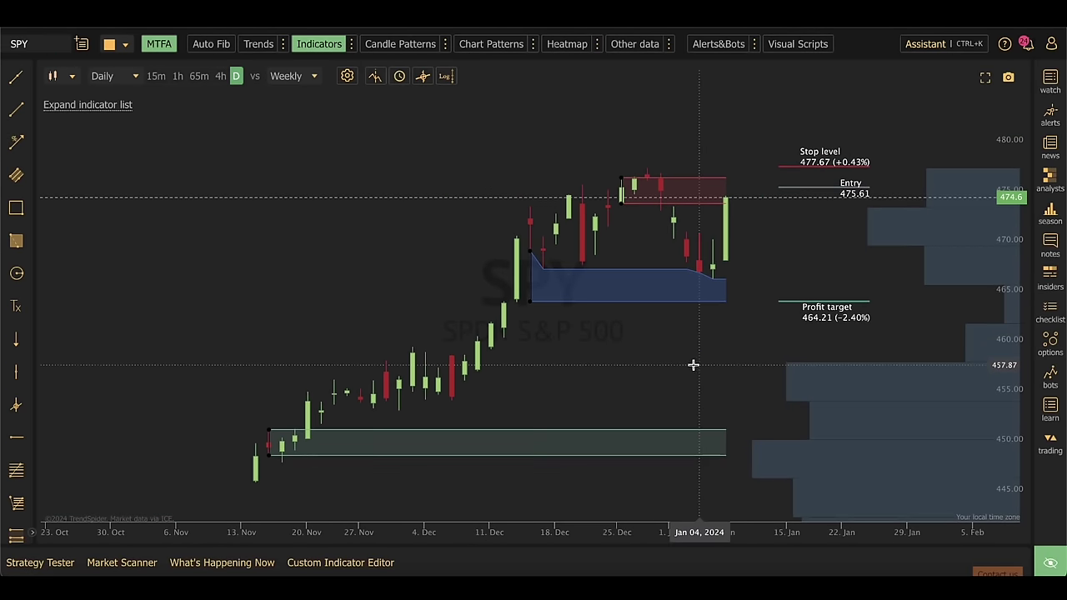
left_click_drag(693, 365, 575, 321)
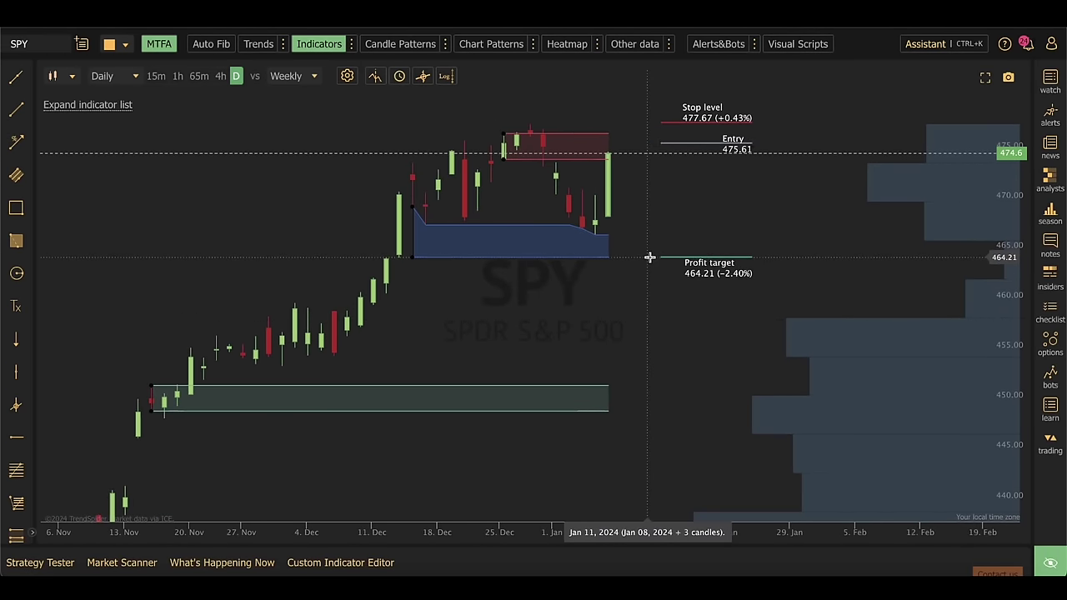
left_click_drag(663, 257, 660, 397)
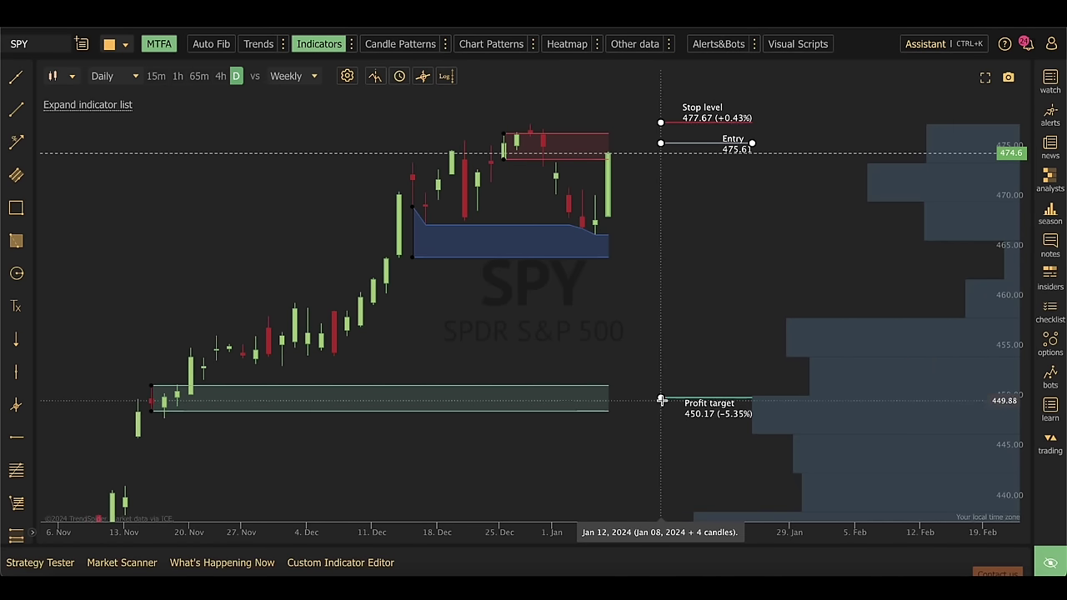
left_click_drag(661, 396, 673, 256)
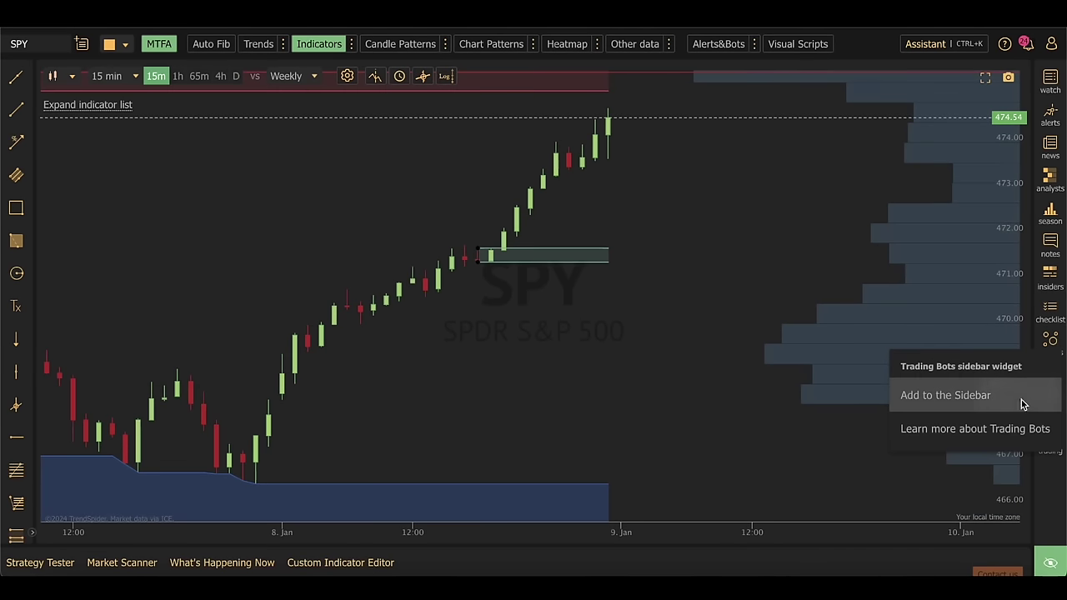
Add the Trading Bots widget to the sidebar and look through its bots as far as the TSLA entries
left_click(945, 393)
scroll(948, 366, "down", 10)
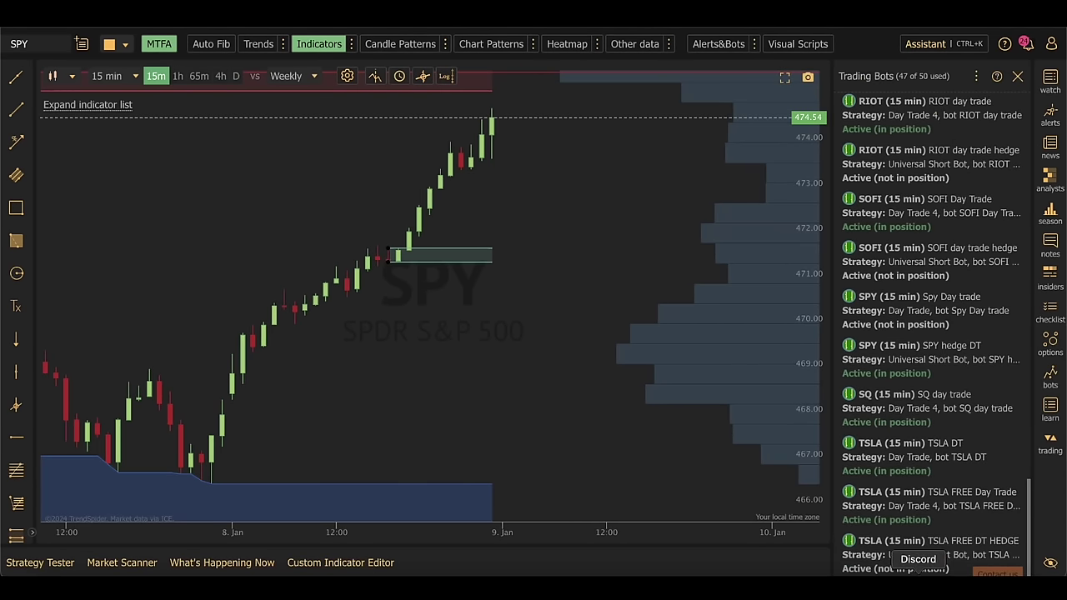
Switch to Discord and look through the A.I. trading bot and A.I. day trading bot channels
left_click(850, 573)
scroll(178, 366, "down", 15)
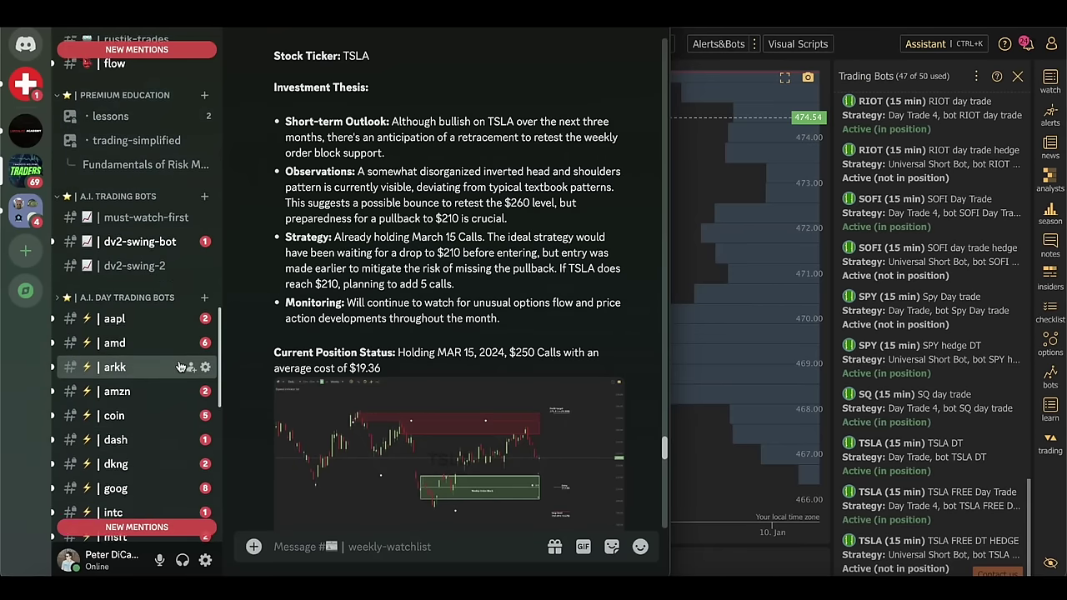
scroll(133, 167, "up", 12)
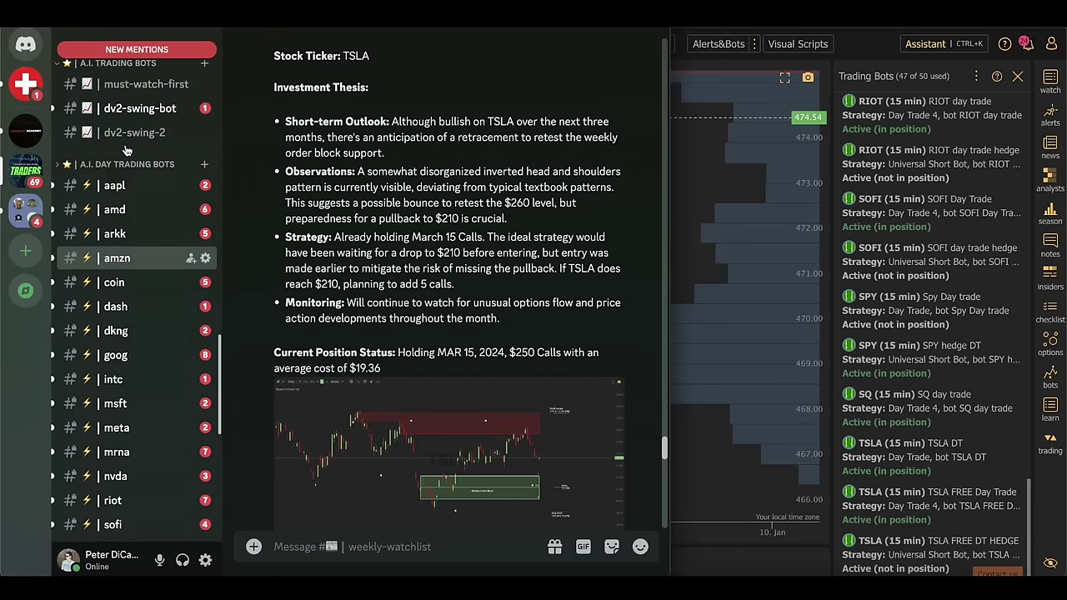
scroll(125, 150, "down", 20)
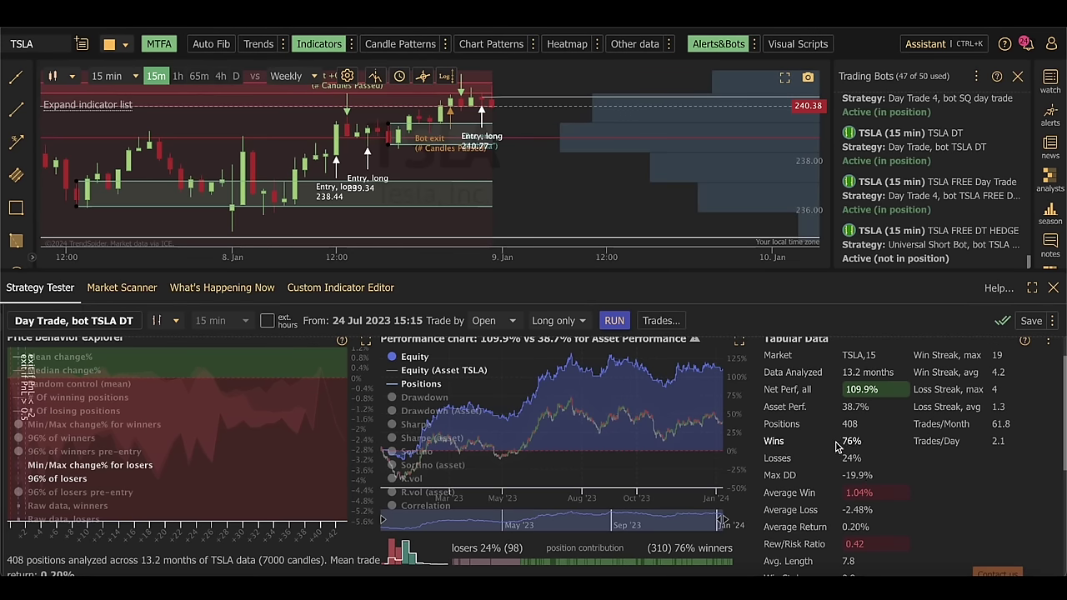
Examine the TSLA DT bot's backtest statistics and its enlarged performance chart, narrowing the chart's range to the first weeks from December
mouse_move(855, 446)
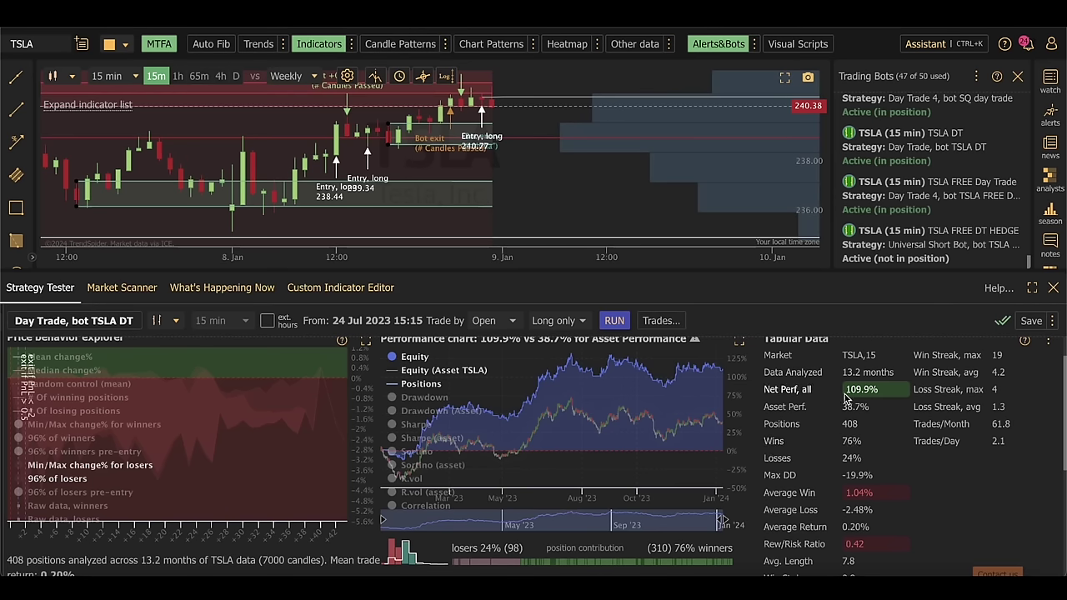
left_click(739, 341)
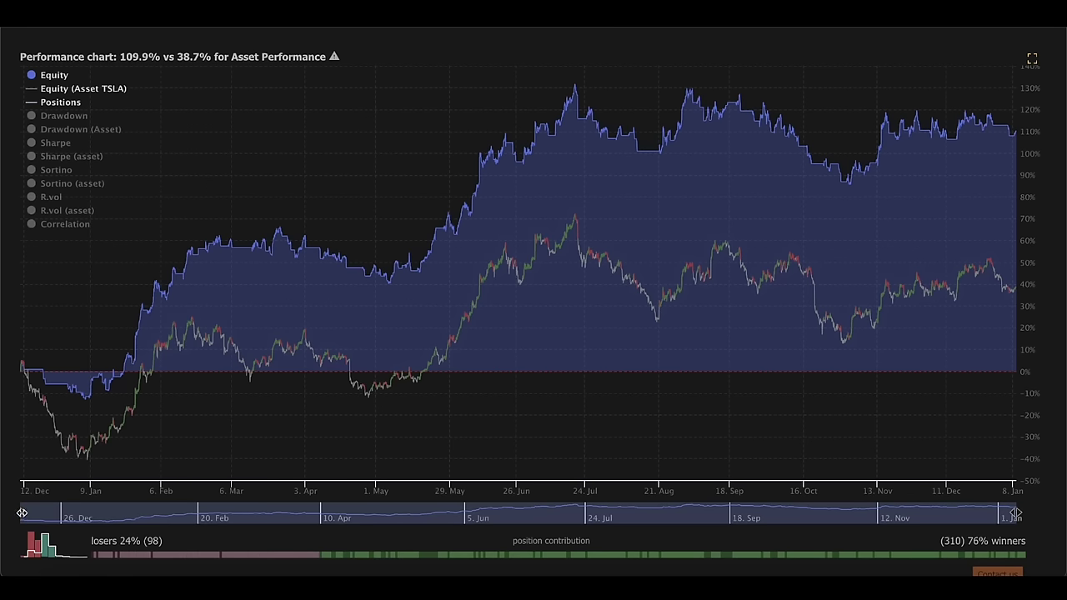
left_click_drag(1017, 512, 94, 505)
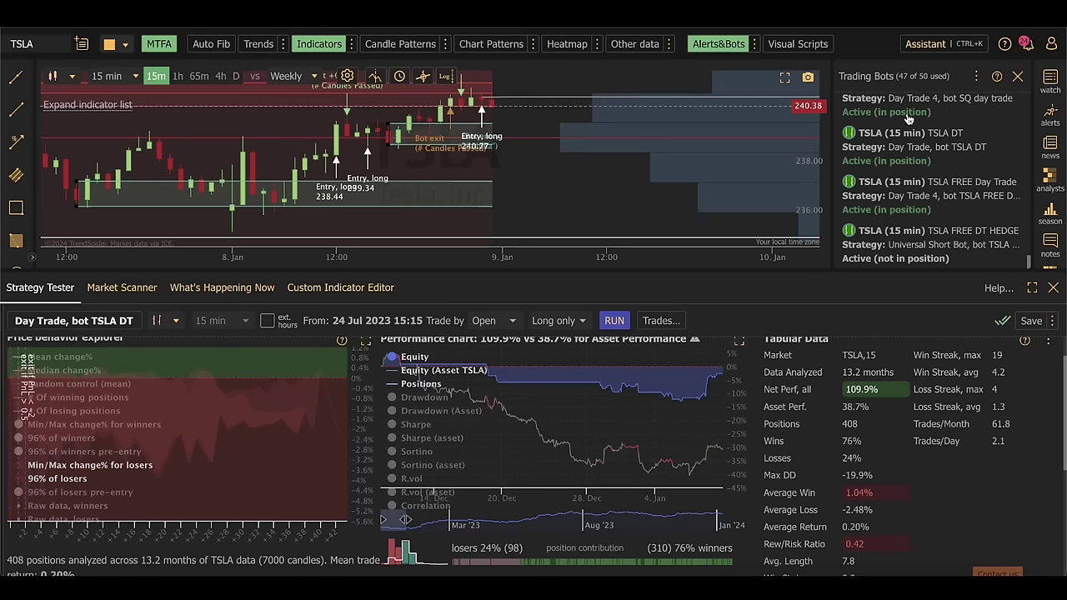
left_click(1031, 58)
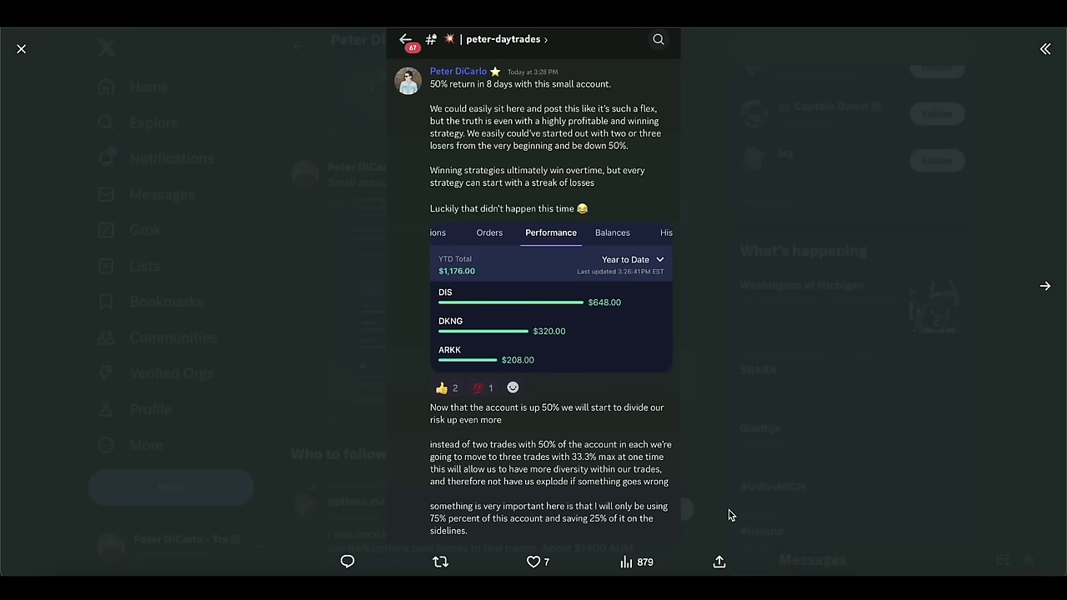
Switch to Discord, open the thread "Fundamentals of Risk Management in Trading" and read its allocation and position size sections
left_click(916, 573)
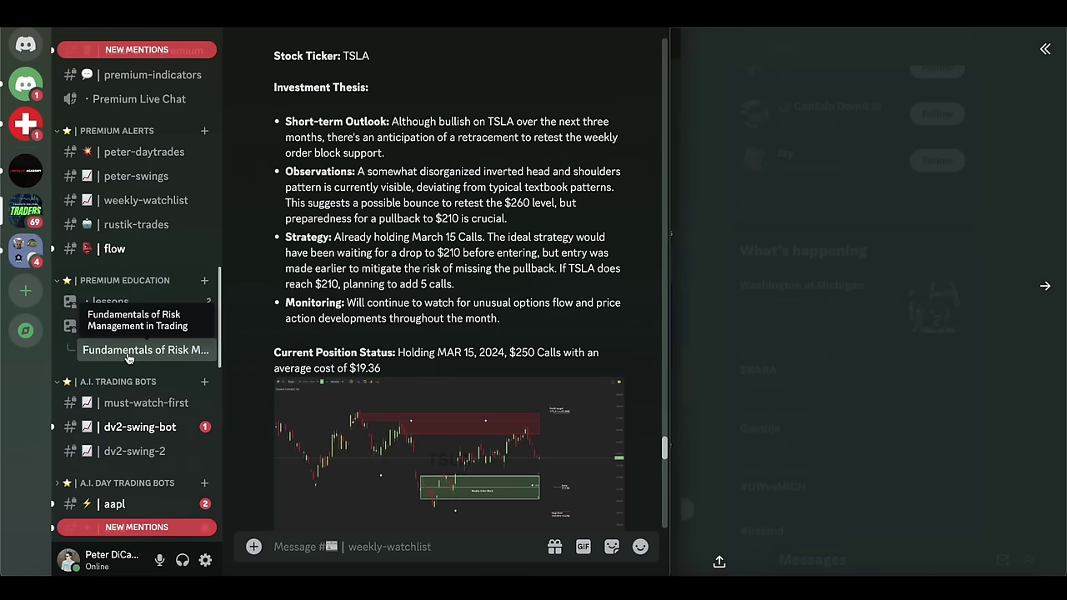
left_click(129, 352)
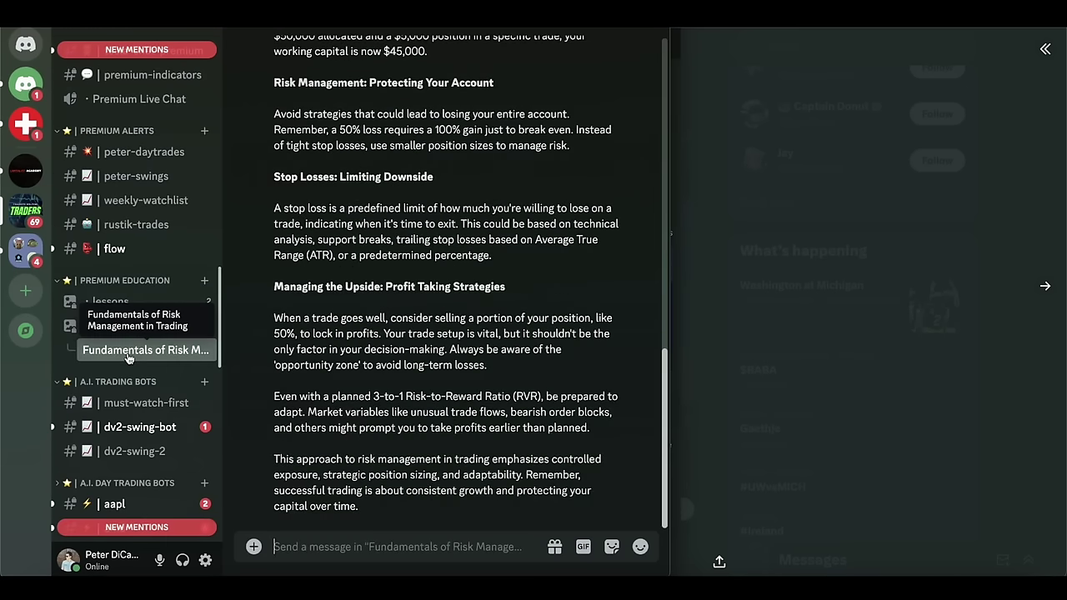
scroll(363, 379, "down", 1)
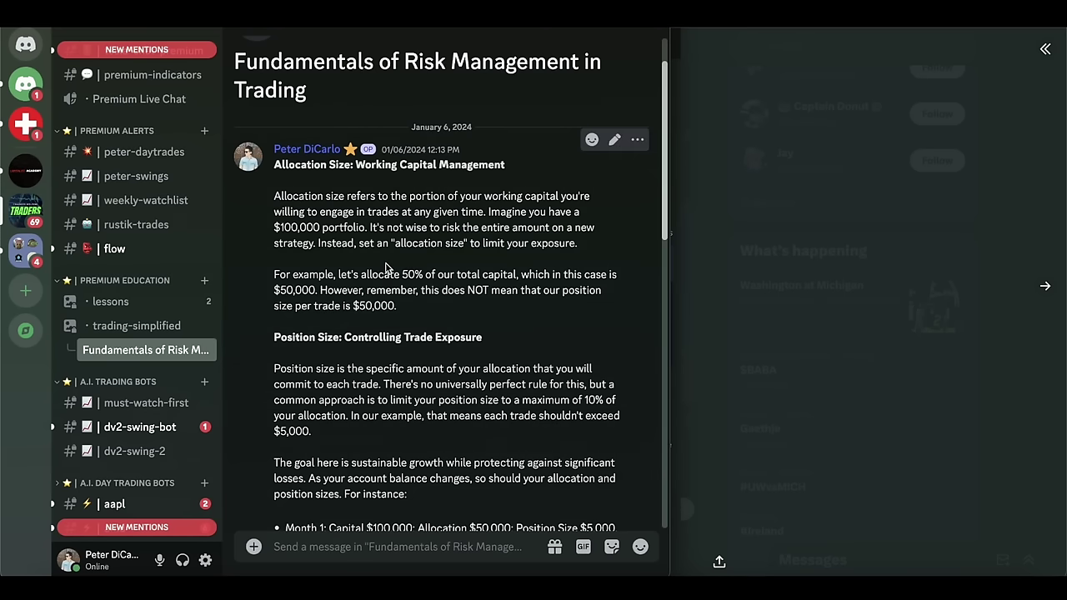
scroll(385, 266, "down", 1)
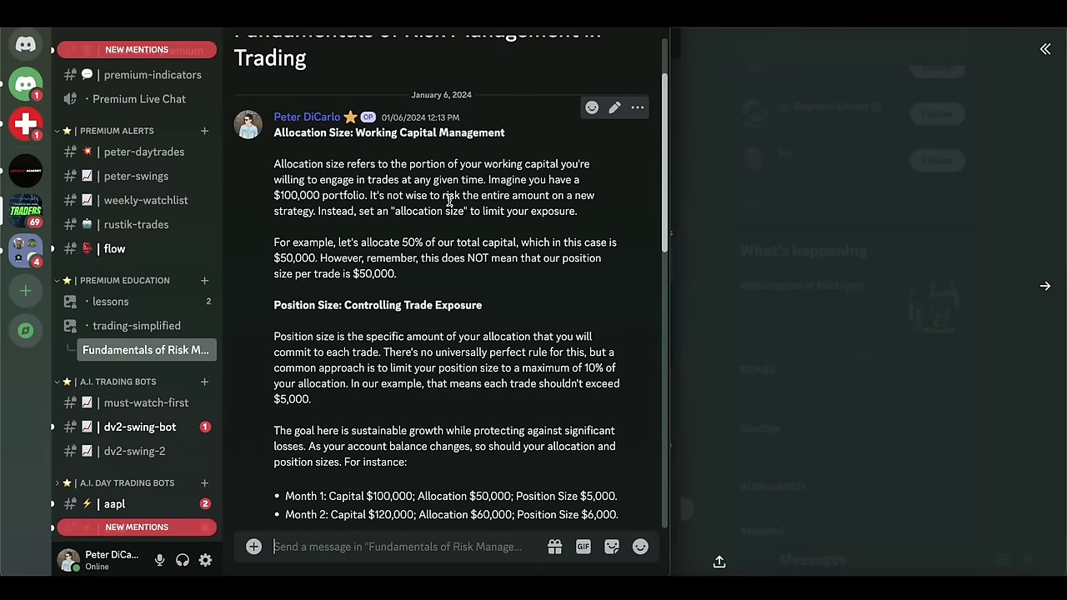
scroll(421, 195, "down", 2)
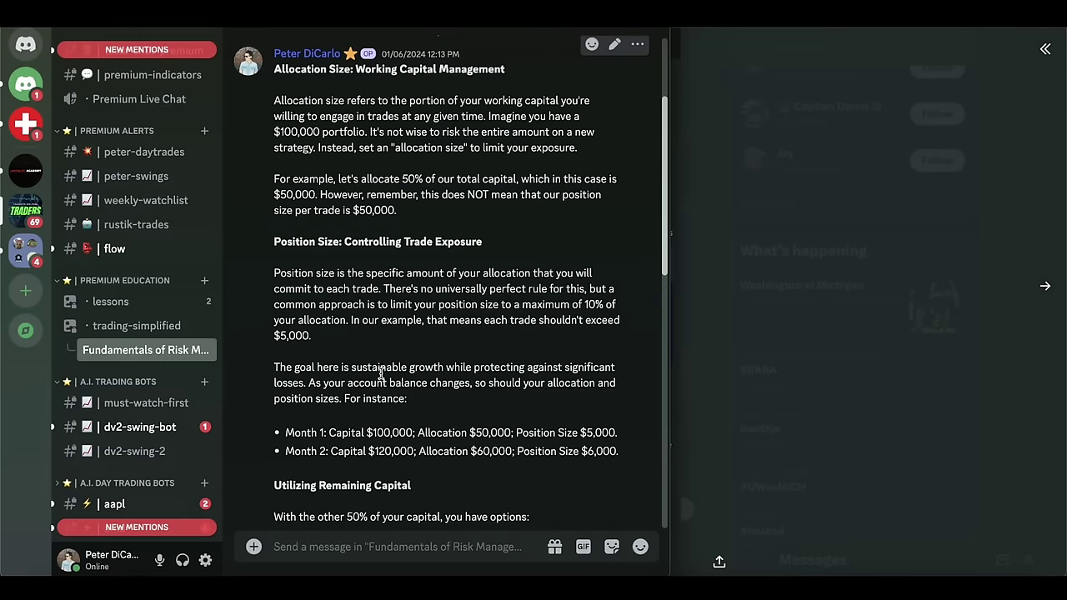
Reread the thread's allocation size section, highlighting "Allocation size refers to" and then "100,000 portfolio"
left_click_drag(275, 100, 395, 105)
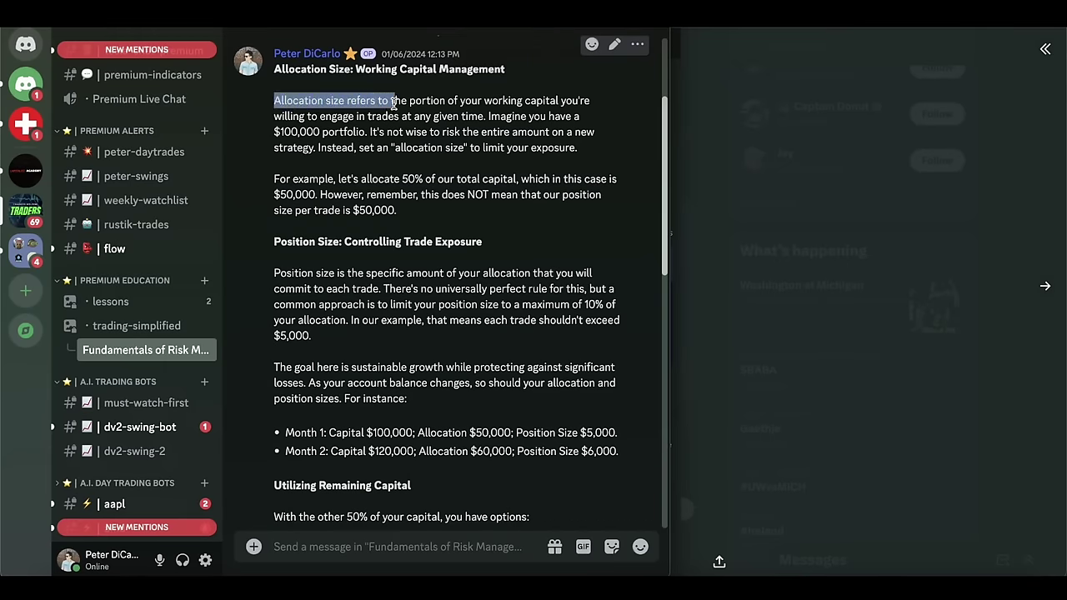
left_click(405, 125)
scroll(407, 132, "up", 3)
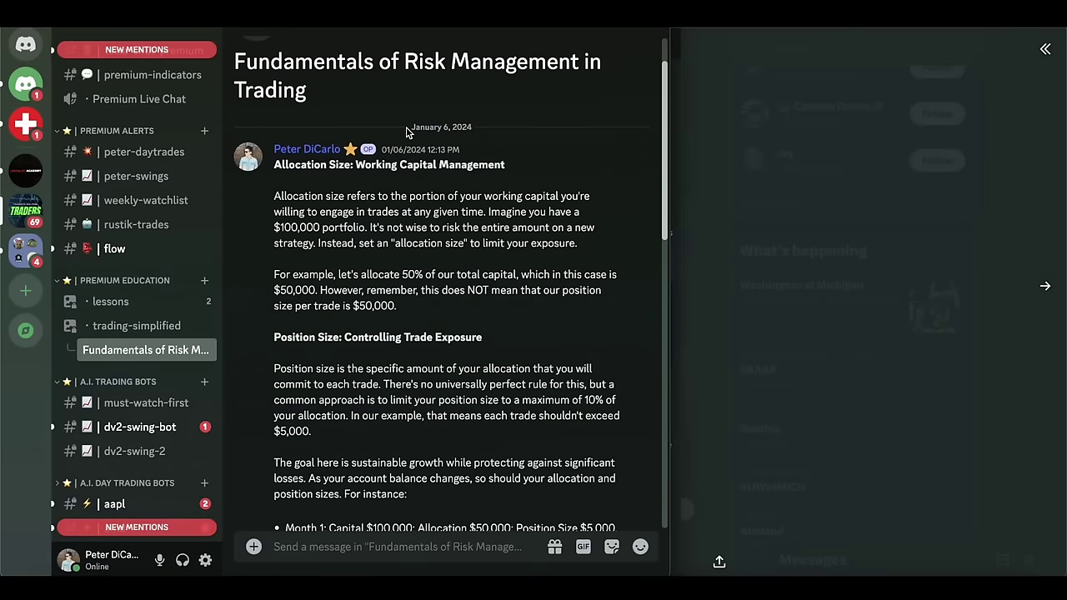
left_click_drag(280, 226, 365, 227)
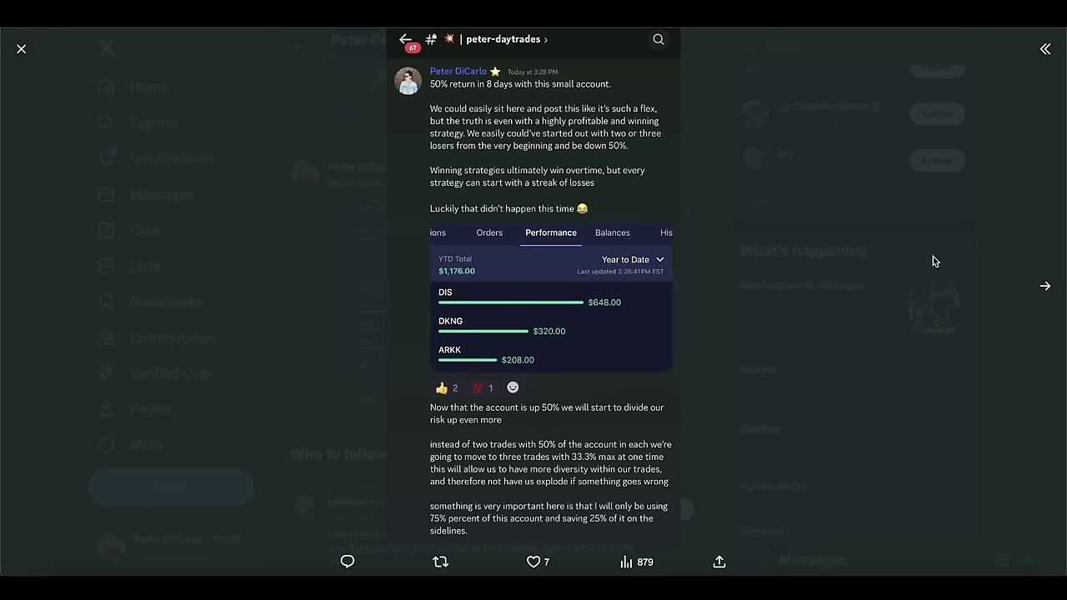
View the second image of the small account risk management post on X, close it and look through the profile's posts
left_click(1045, 285)
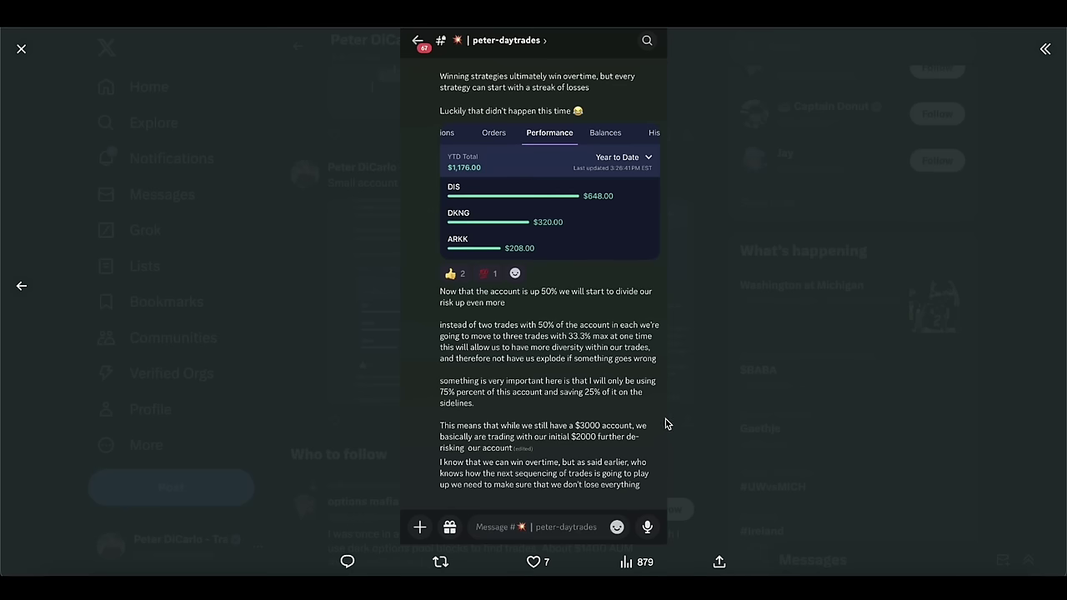
left_click(714, 397)
scroll(608, 488, "up", 2)
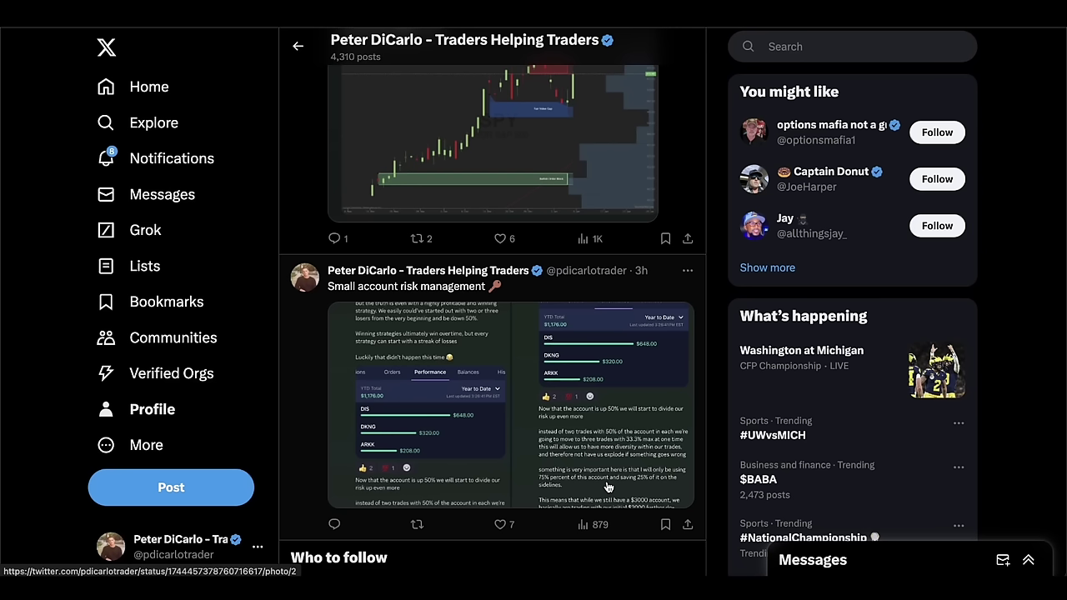
scroll(607, 488, "down", 3)
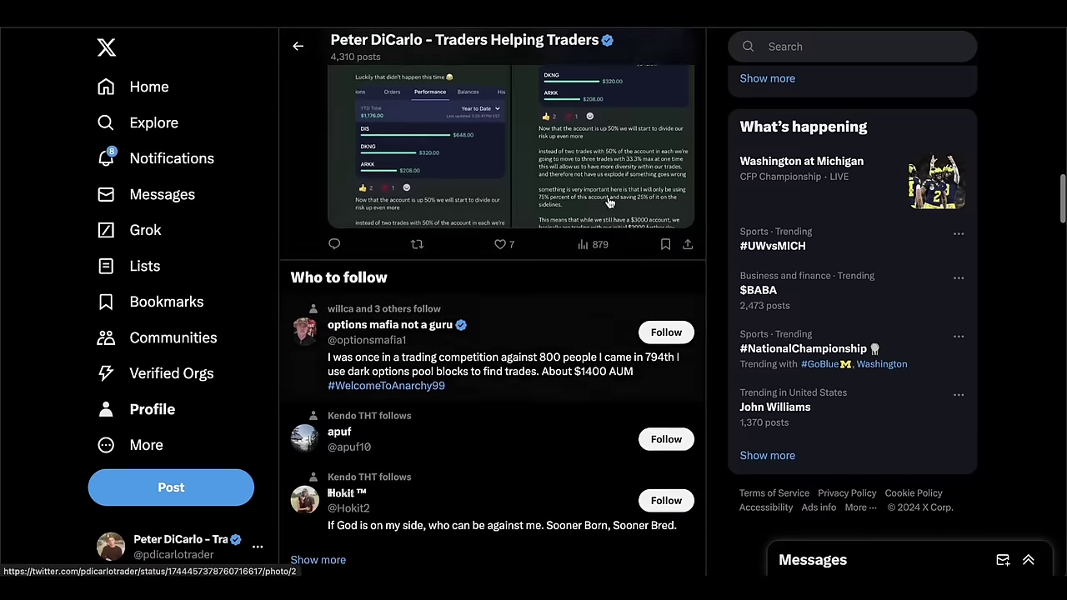
scroll(605, 292, "up", 15)
scroll(603, 107, "down", 2)
scroll(603, 107, "down", 2)
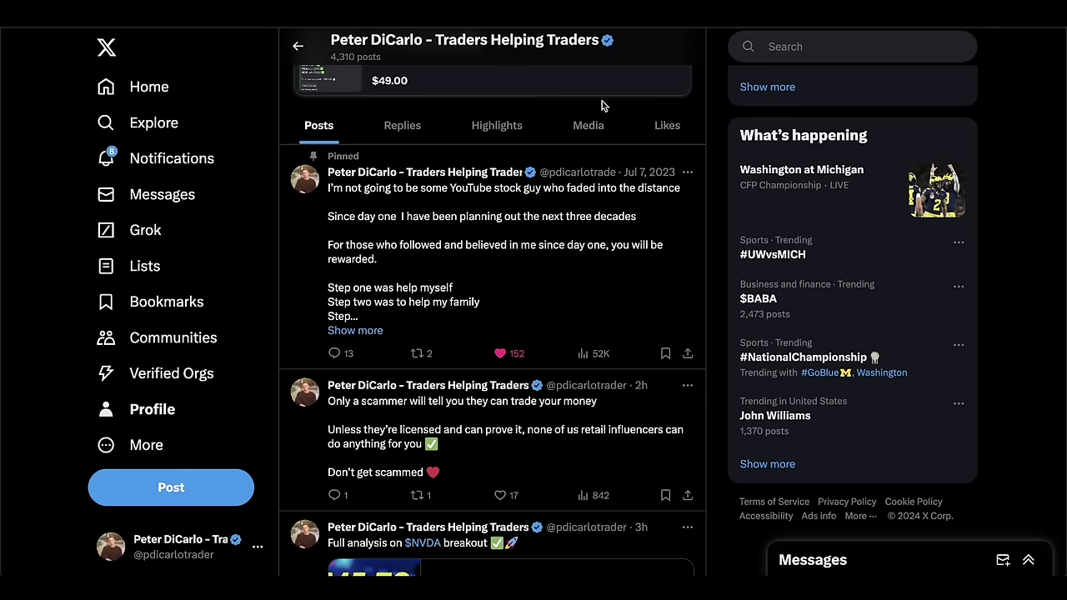
Switch to Discord, look through the risk management thread and the server's channel list, and return to X
left_click(905, 583)
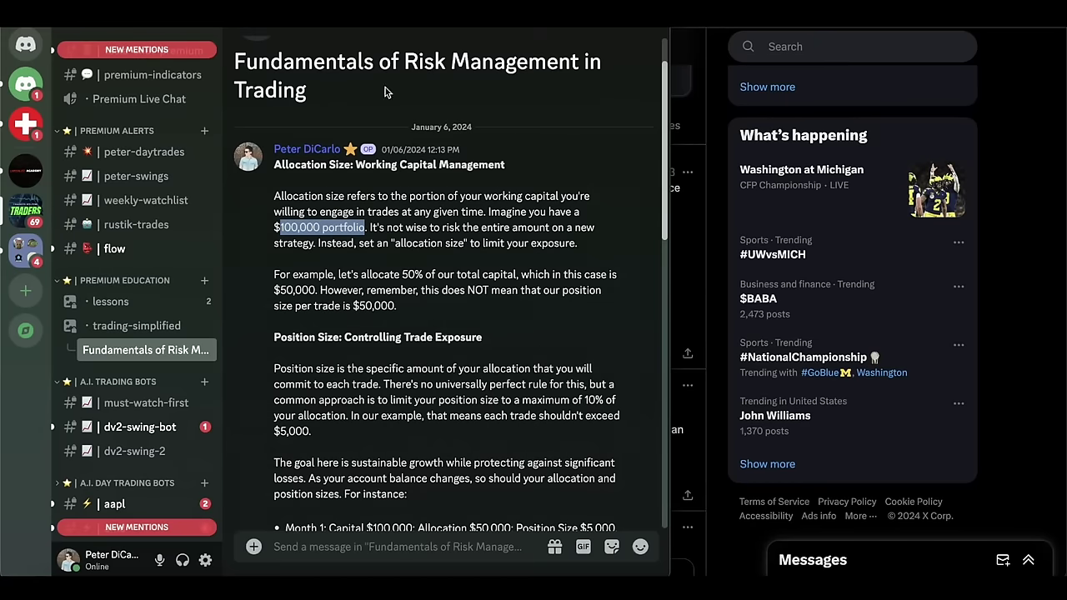
scroll(384, 250, "down", 10)
scroll(167, 274, "down", 10)
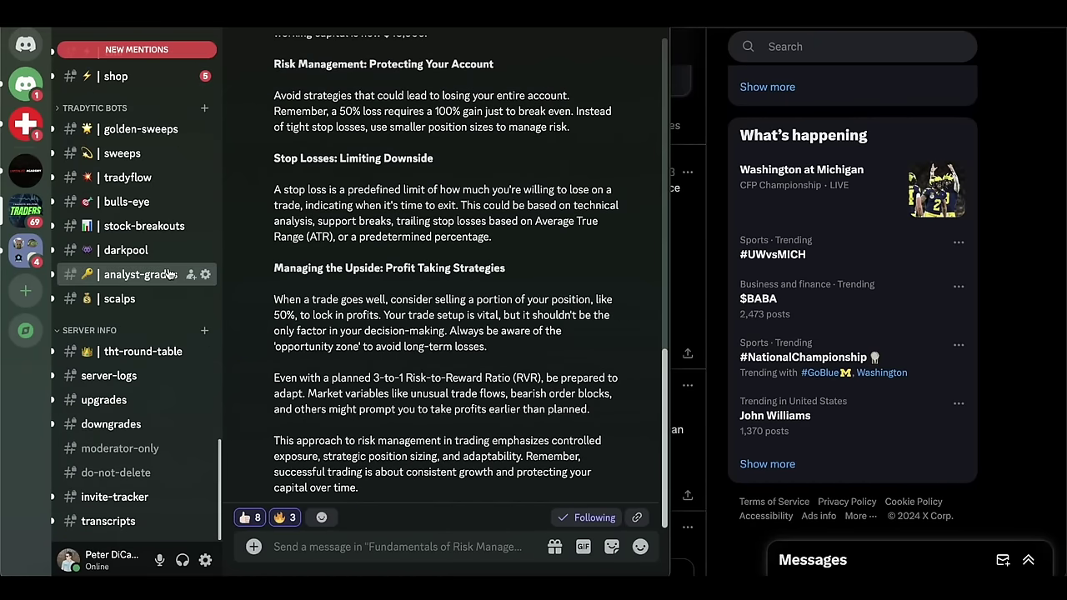
scroll(169, 274, "up", 10)
key("super+tab")
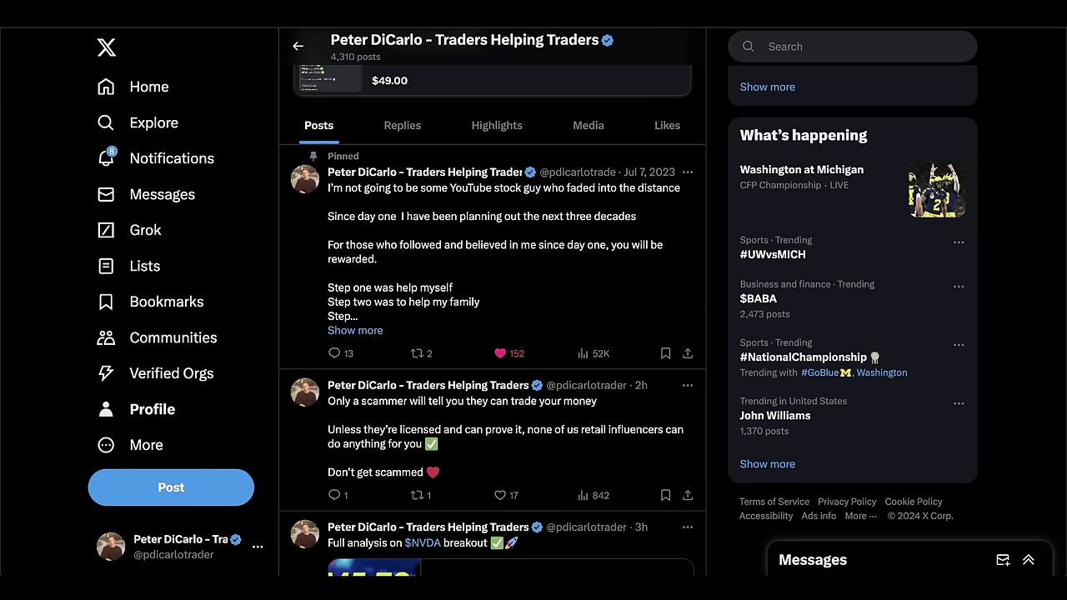